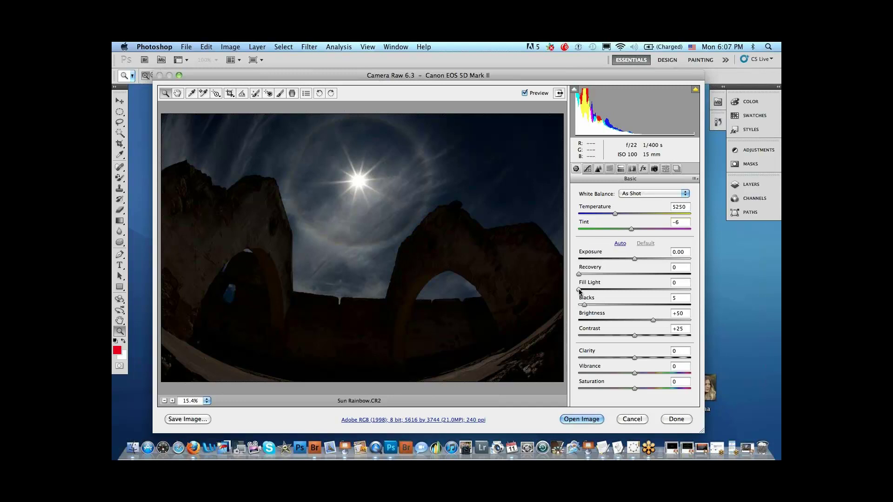
# Set Fill Light to 68 and Recovery to 100 for the Sun Rainbow raw photo.
pyautogui.moveTo(579, 291); pyautogui.dragTo(654, 290)
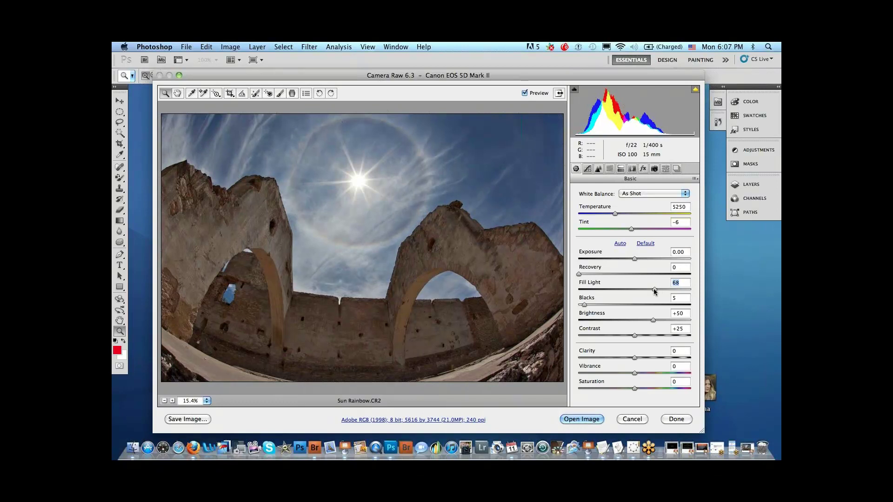
pyautogui.click(579, 275)
pyautogui.moveTo(579, 275); pyautogui.dragTo(691, 275)
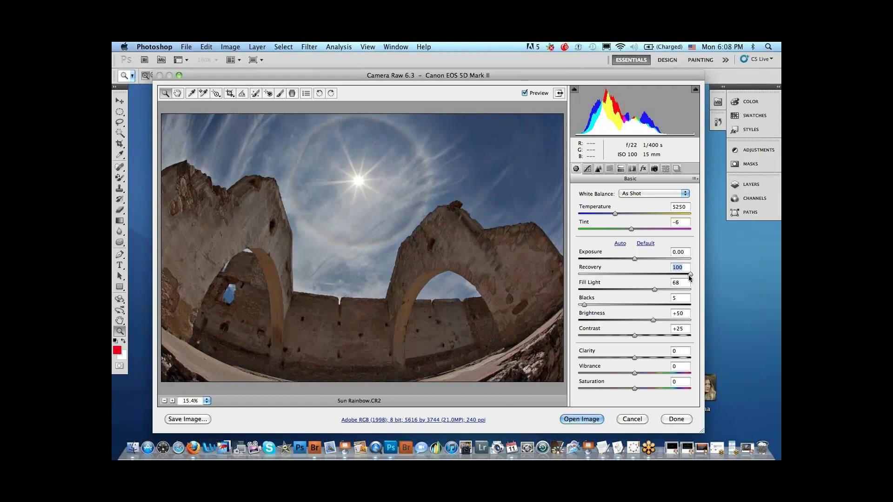
pyautogui.moveTo(690, 277); pyautogui.dragTo(580, 276)
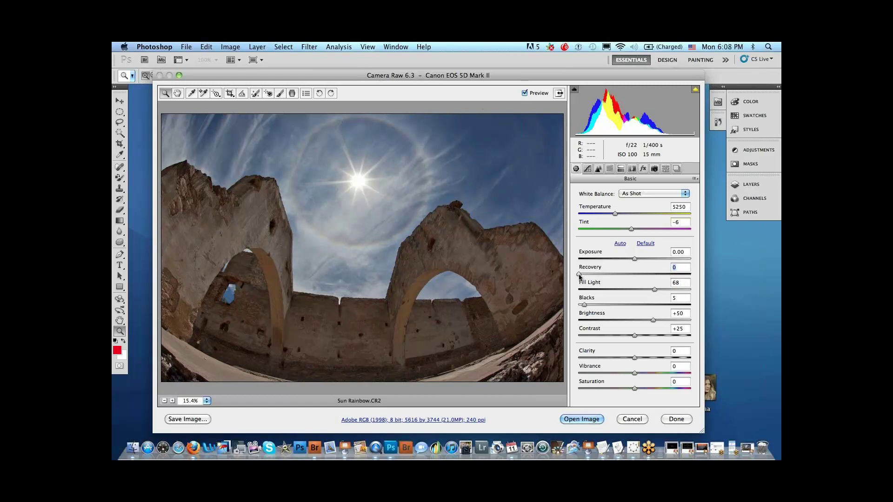
pyautogui.press('super+z')
# Set Exposure to -0.05 and Blacks to 10.
pyautogui.click(633, 260)
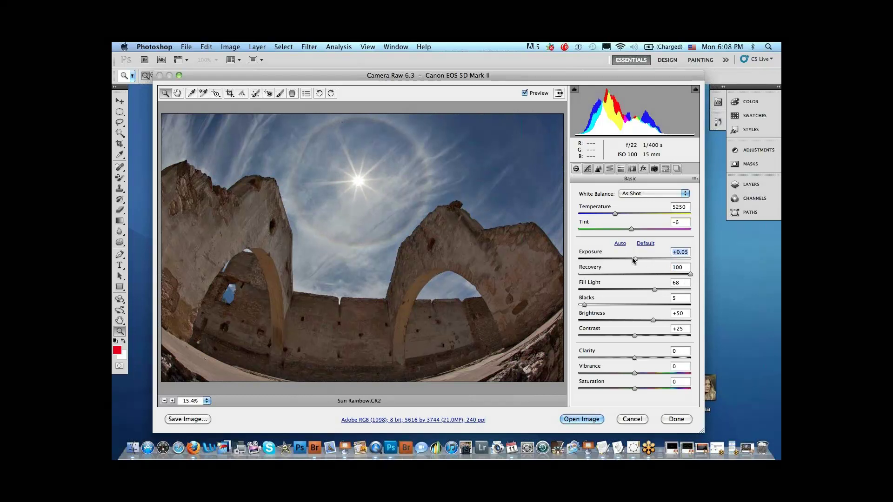
pyautogui.moveTo(634, 259); pyautogui.dragTo(632, 259)
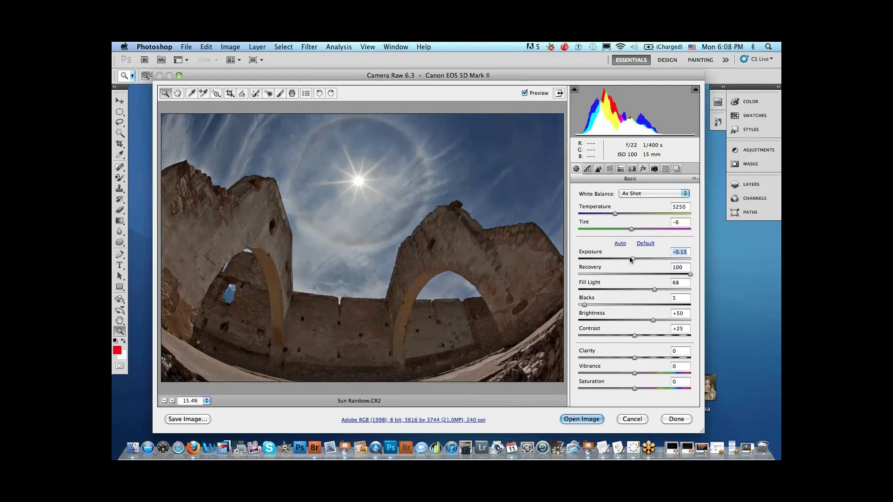
pyautogui.click(587, 305)
pyautogui.moveTo(583, 306); pyautogui.dragTo(592, 306)
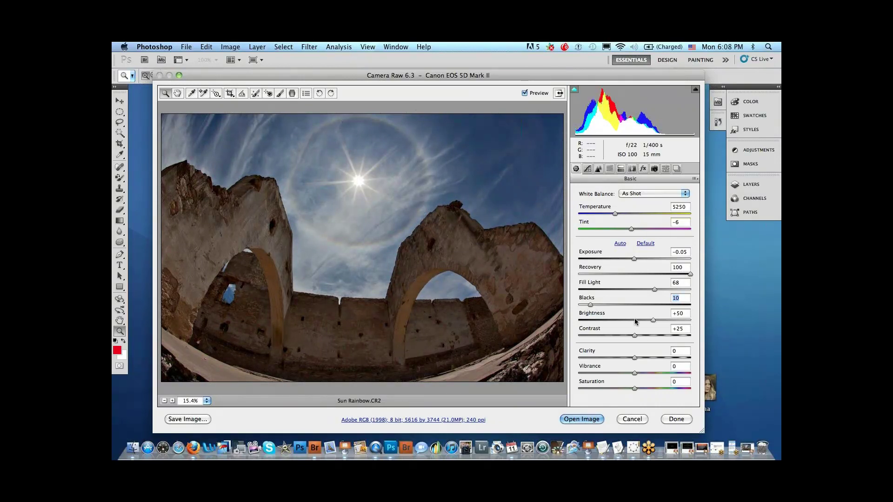
# Raise Contrast to +34 and Clarity to +83.
pyautogui.moveTo(635, 334); pyautogui.dragTo(641, 333)
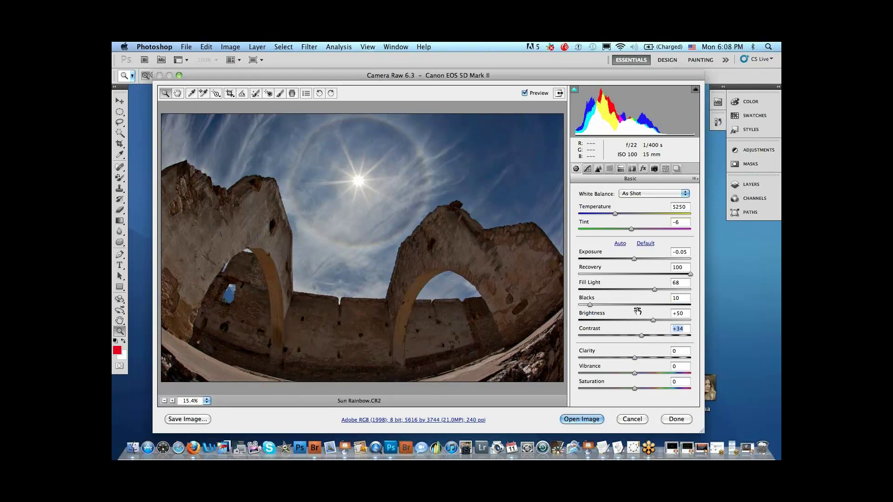
pyautogui.click(634, 358)
pyautogui.moveTo(634, 358); pyautogui.dragTo(681, 359)
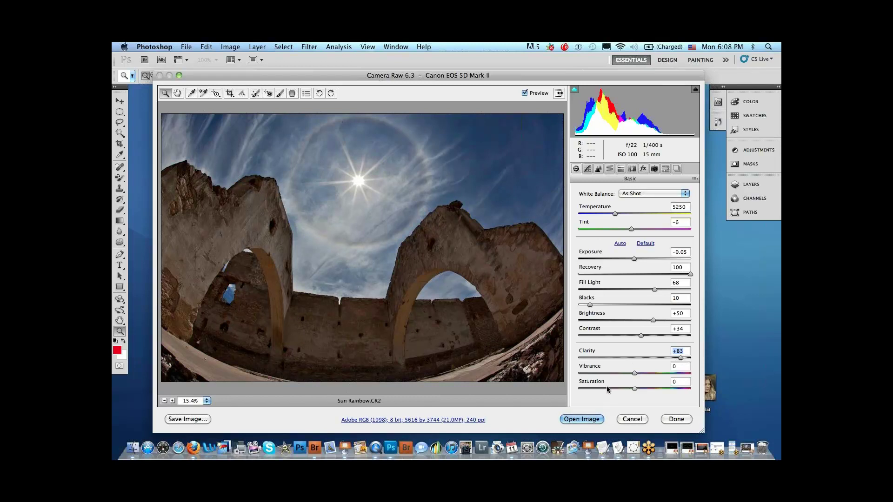
# Set Saturation to +28 and Vibrance to +10, and open the developed raw photo for editing.
pyautogui.click(635, 389)
pyautogui.moveTo(635, 390)
pyautogui.mouseDown()
pyautogui.moveTo(655, 390)
pyautogui.moveTo(641, 375)
pyautogui.mouseUp()
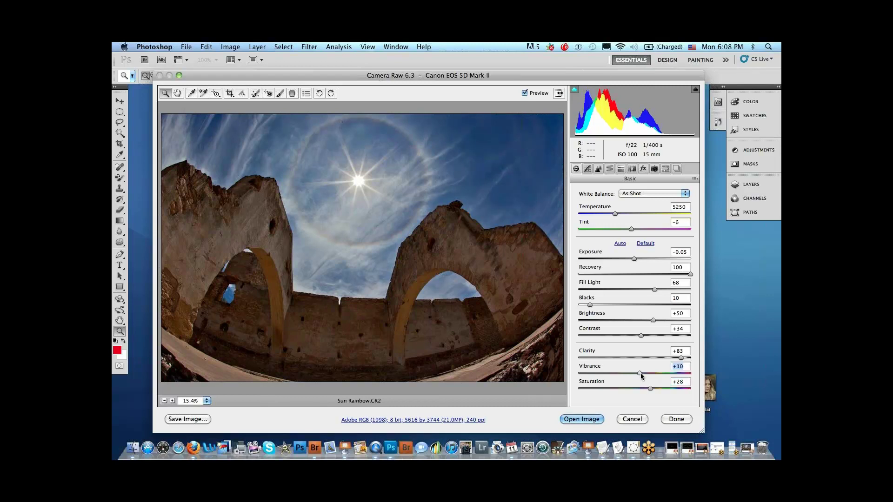
pyautogui.click(676, 419)
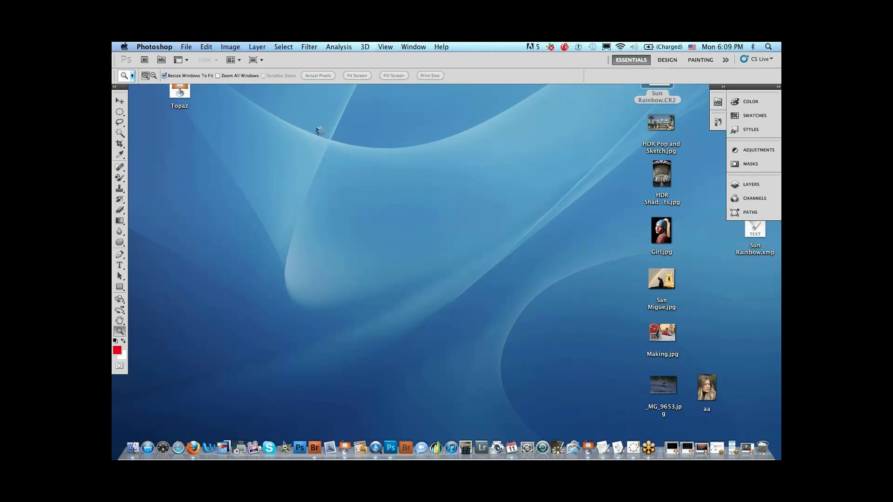
# In the image size settings, choose Bicubic Sharper resampling and a resolution of 150 pixels/inch.
pyautogui.click(236, 47)
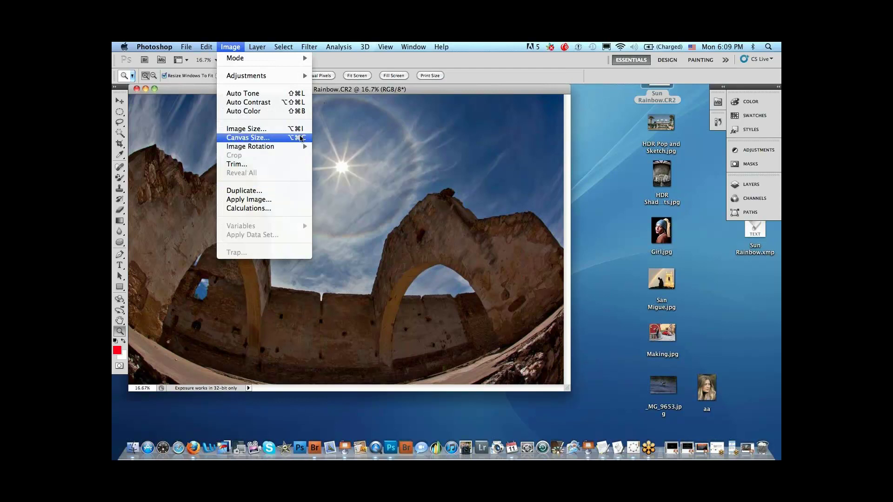
pyautogui.click(274, 130)
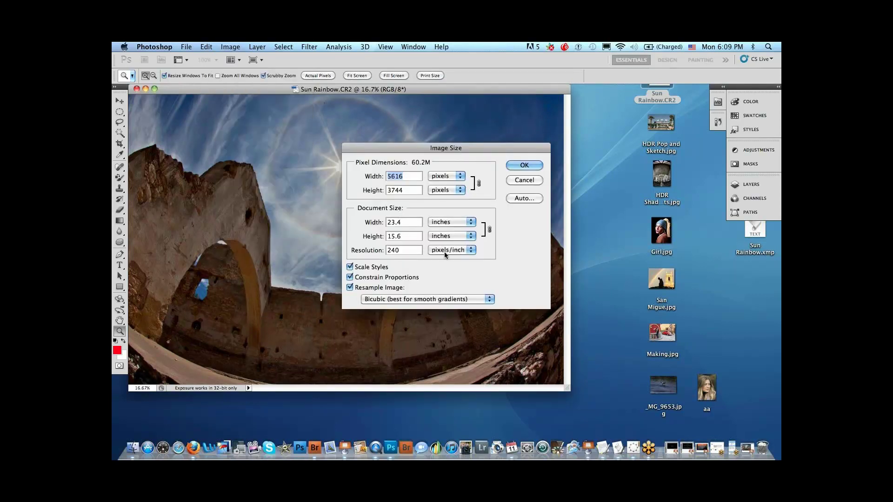
pyautogui.click(384, 301)
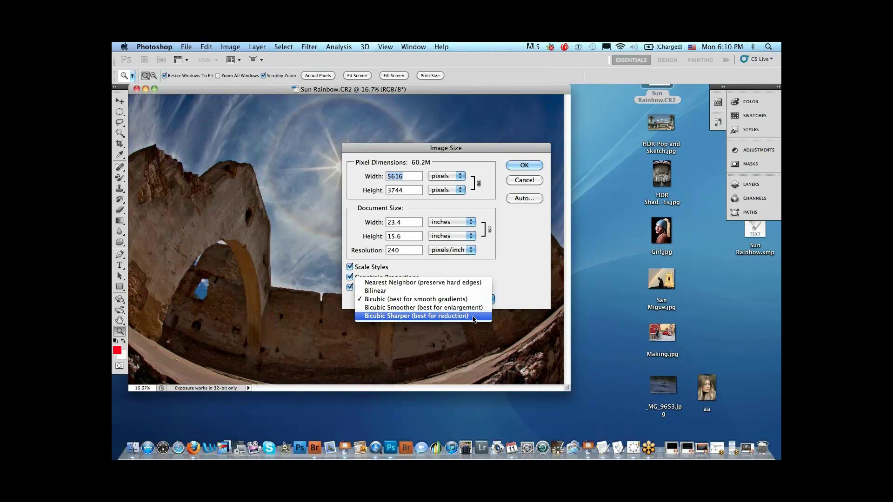
pyautogui.click(414, 316)
pyautogui.doubleClick(405, 250)
pyautogui.write('1')
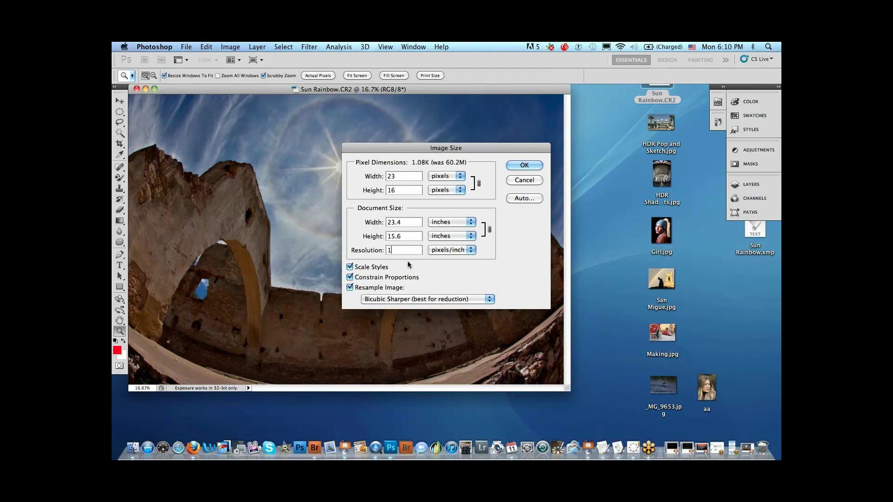
pyautogui.write('50')
# Set the document width to 12 inches with proportions constrained and apply the resize.
pyautogui.doubleClick(394, 222)
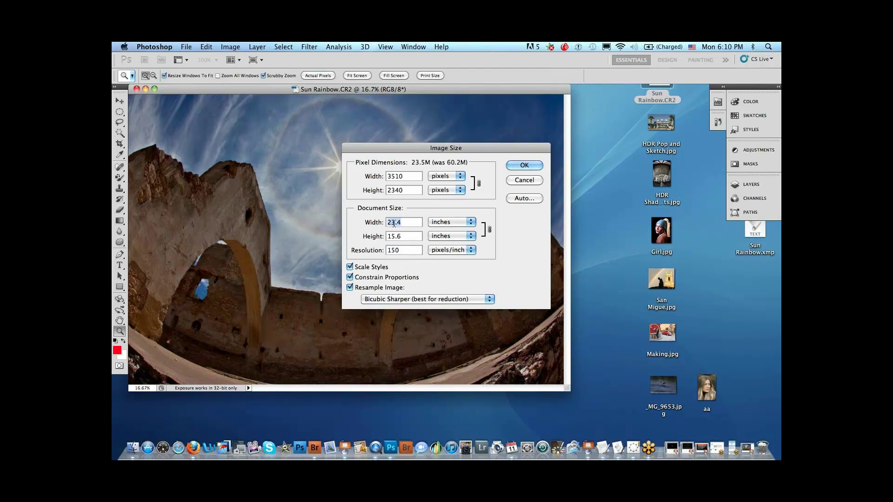
pyautogui.write('7')
pyautogui.press('BackSpace')
pyautogui.write('12')
pyautogui.click(526, 166)
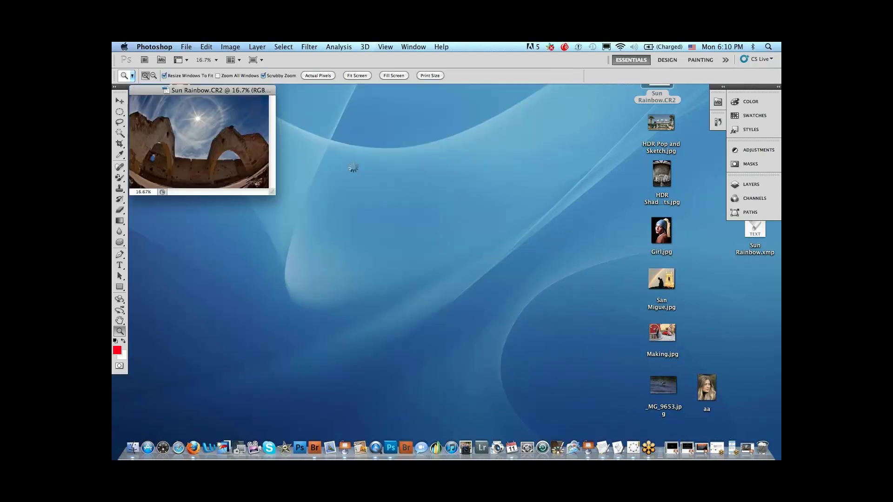
# Fit the resized image to the screen and move its window slightly away from the tools.
pyautogui.click(361, 80)
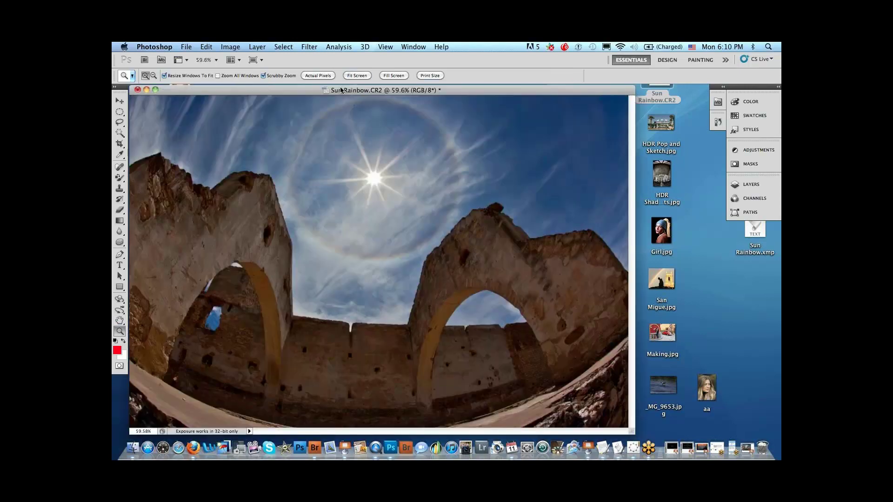
pyautogui.moveTo(341, 89); pyautogui.dragTo(357, 87)
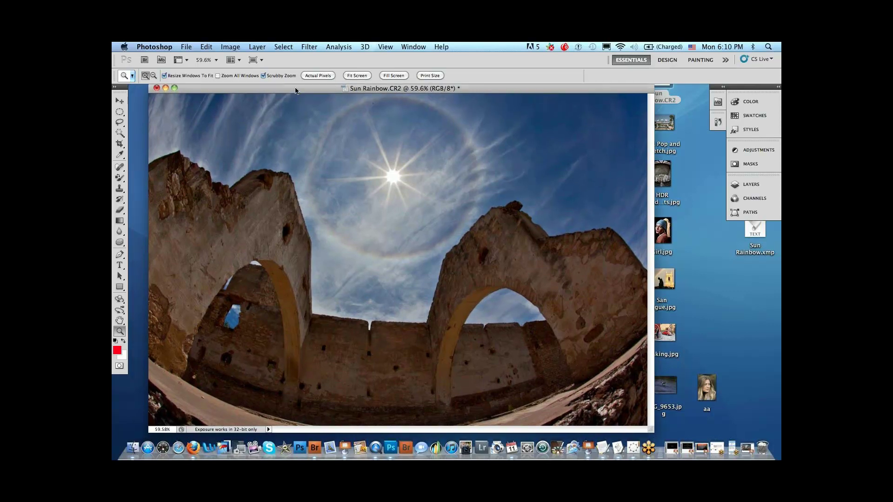
pyautogui.moveTo(296, 91); pyautogui.dragTo(286, 92)
# View the image in Full Screen Mode With Menu Bar, Full Screen Mode and standard mode, ending in Full Screen Mode With Menu Bar.
pyautogui.click(254, 60)
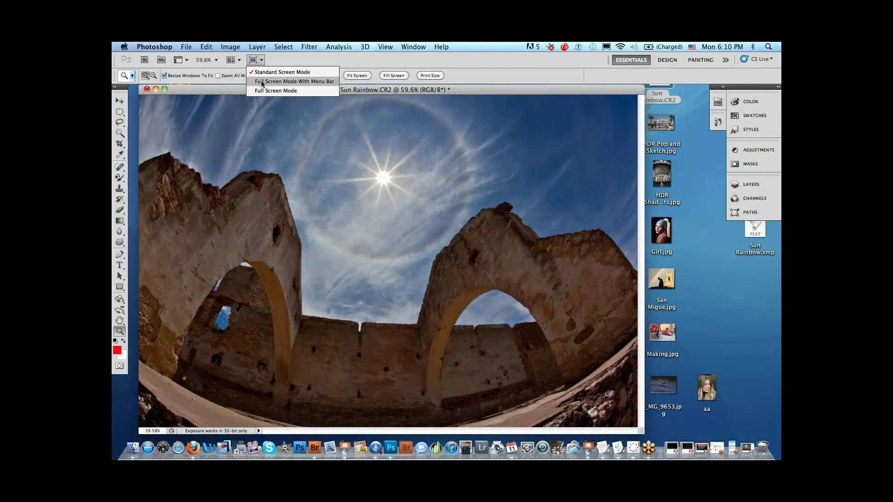
pyautogui.press('Escape')
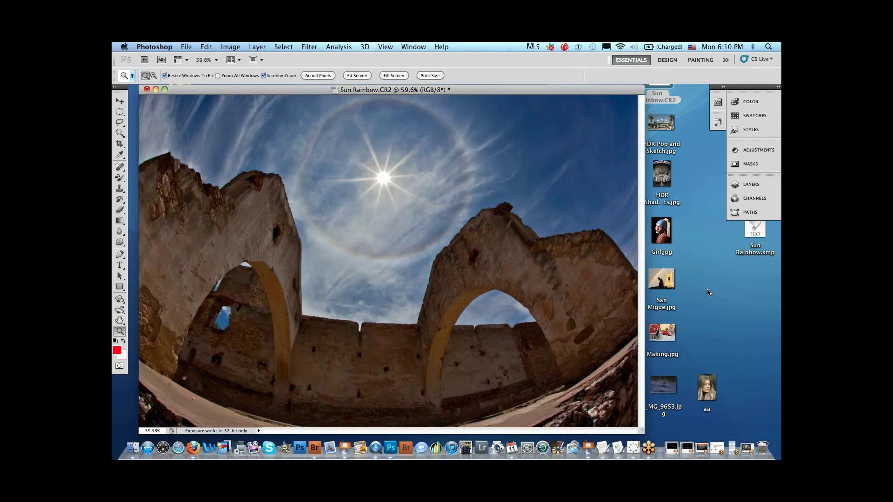
pyautogui.press('f')
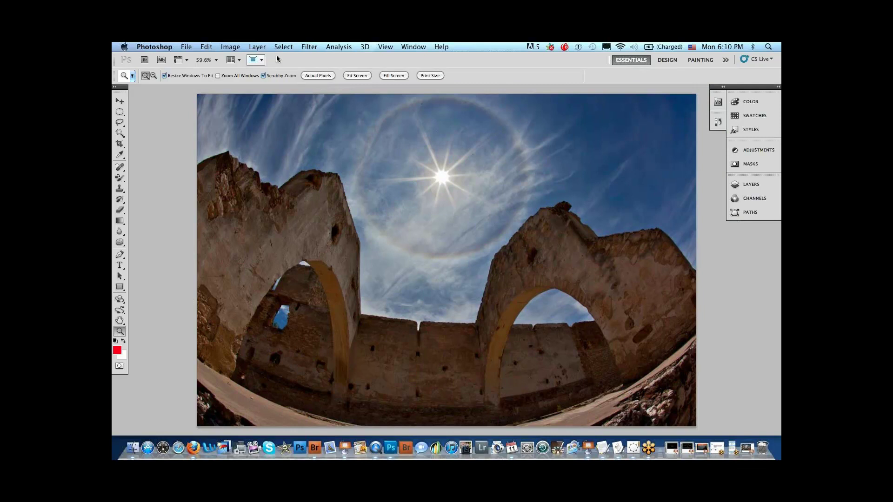
pyautogui.click(256, 60)
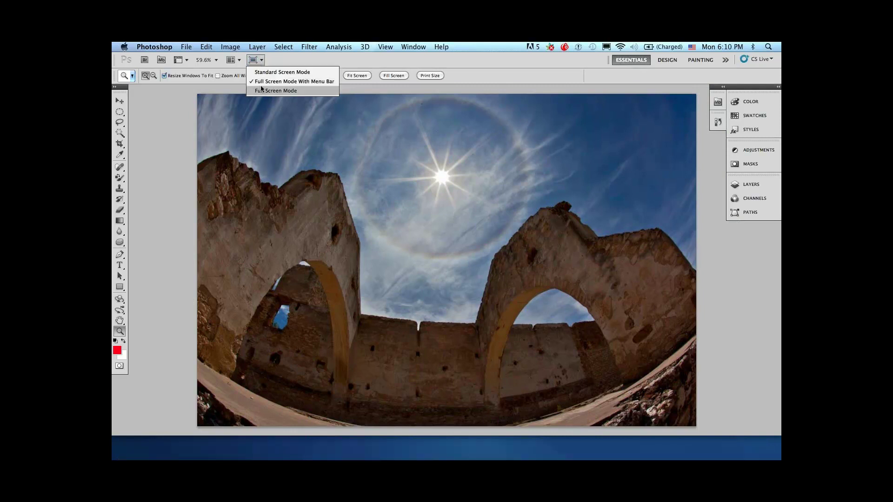
pyautogui.click(262, 90)
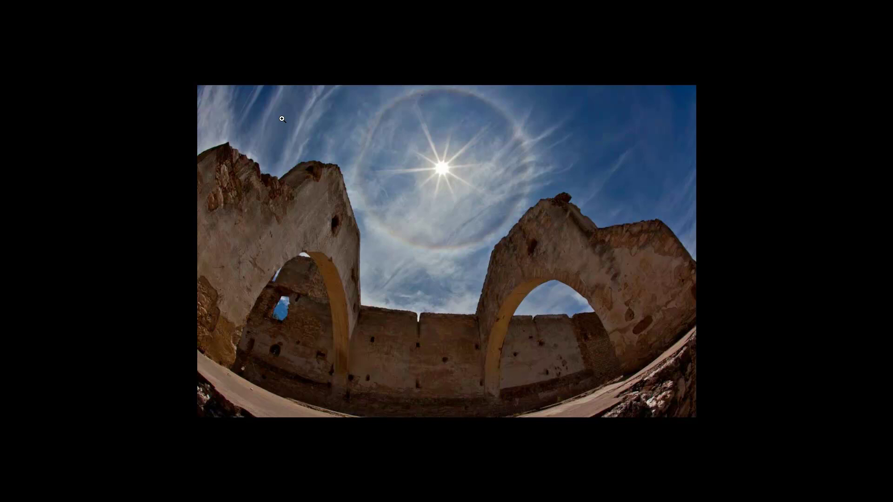
pyautogui.press('f')
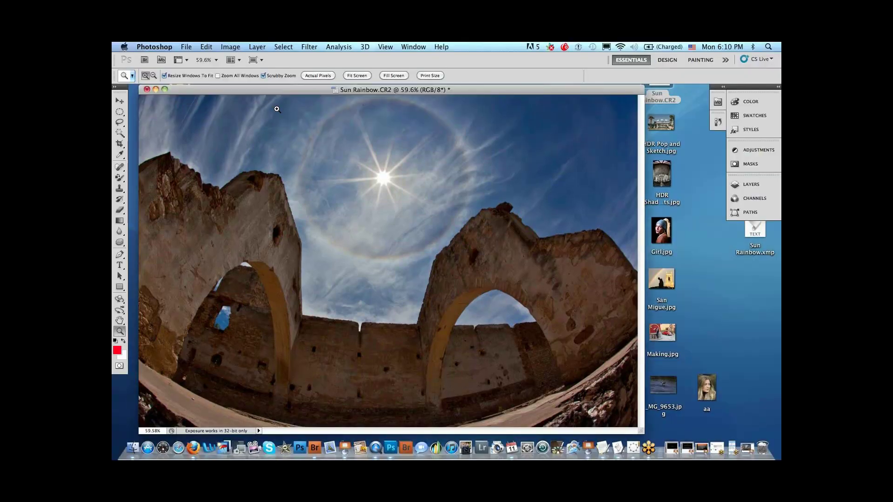
pyautogui.click(254, 60)
pyautogui.click(254, 82)
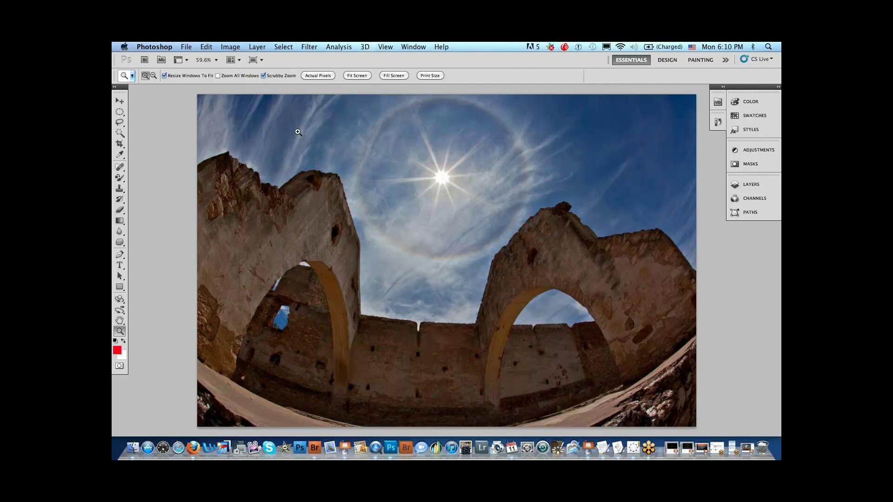
# Open the image in the Topaz Adjust 4 filter and reset all its adjustments to their defaults.
pyautogui.click(309, 48)
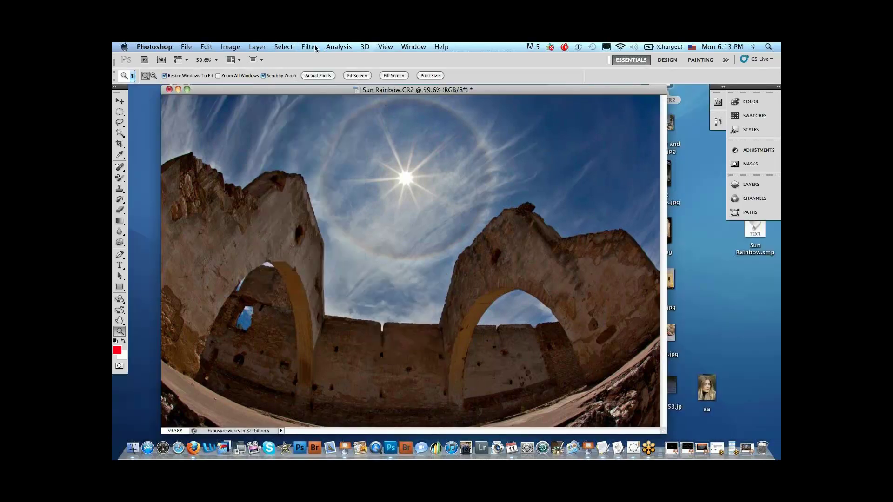
pyautogui.click(310, 47)
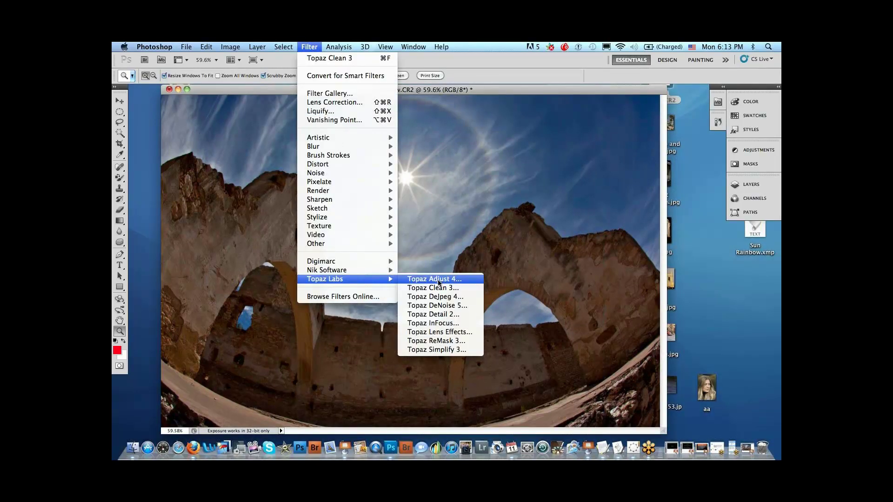
pyautogui.click(439, 280)
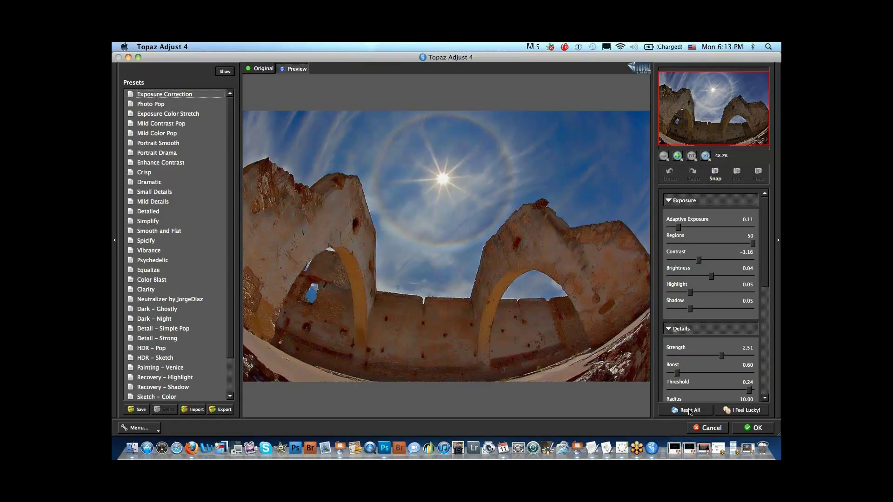
pyautogui.click(690, 411)
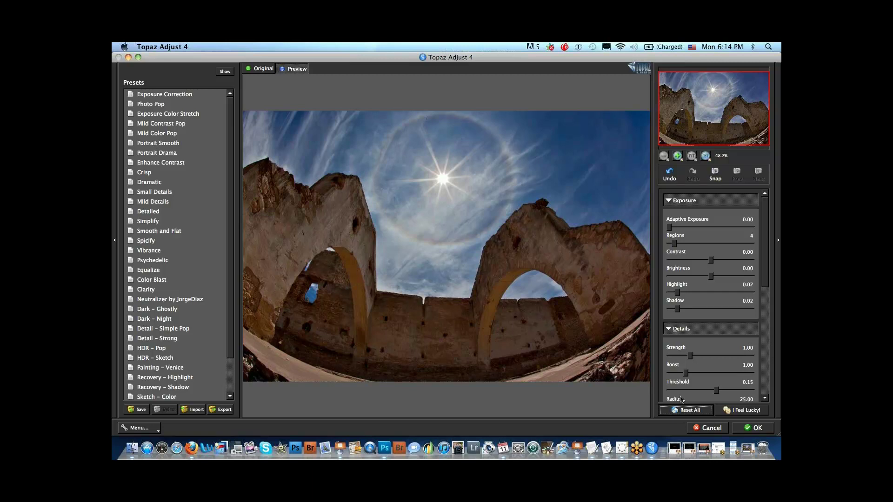
# Compare the HDR - Pop and HDR - Sketch presets on the photo, returning to HDR - Pop.
pyautogui.scroll(-1, 228, 303)
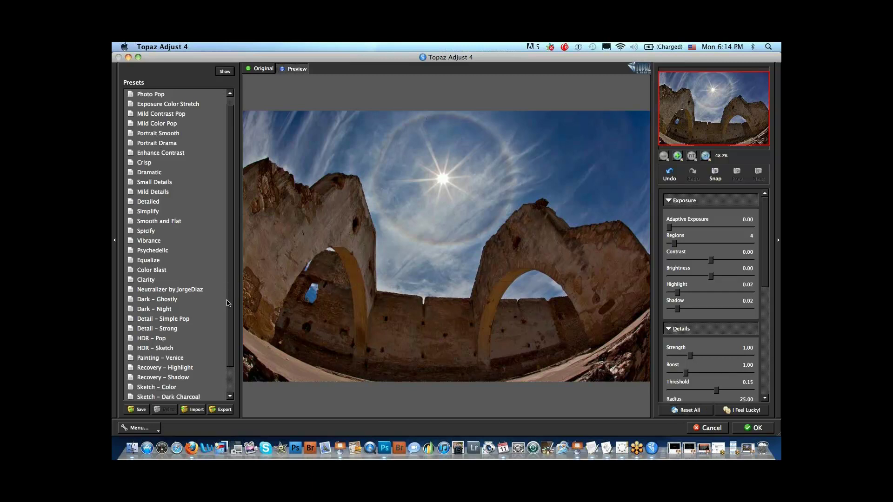
pyautogui.click(164, 339)
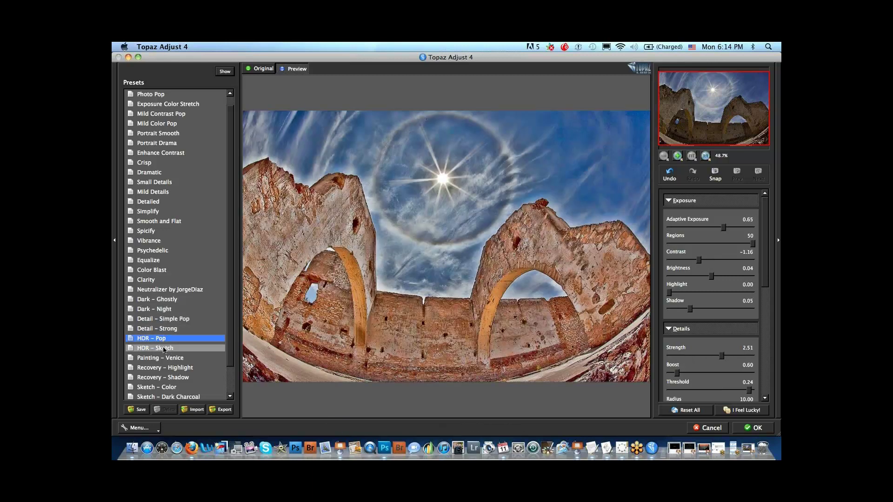
pyautogui.click(162, 350)
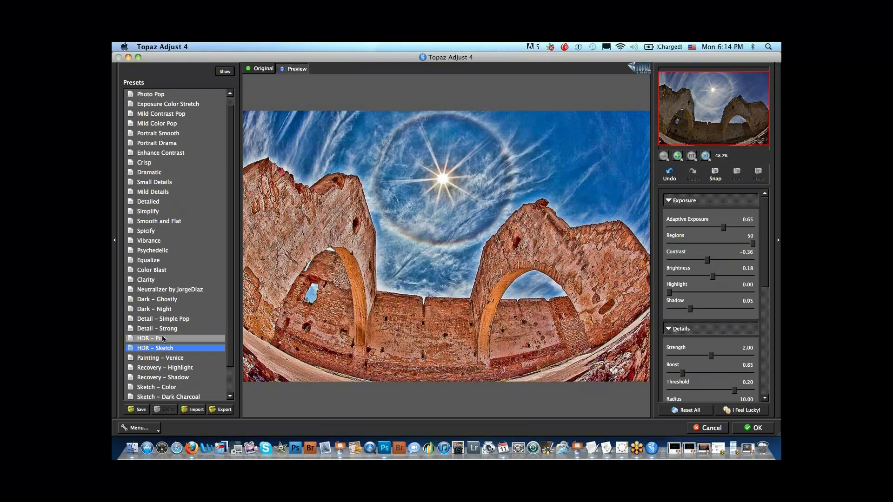
pyautogui.click(163, 340)
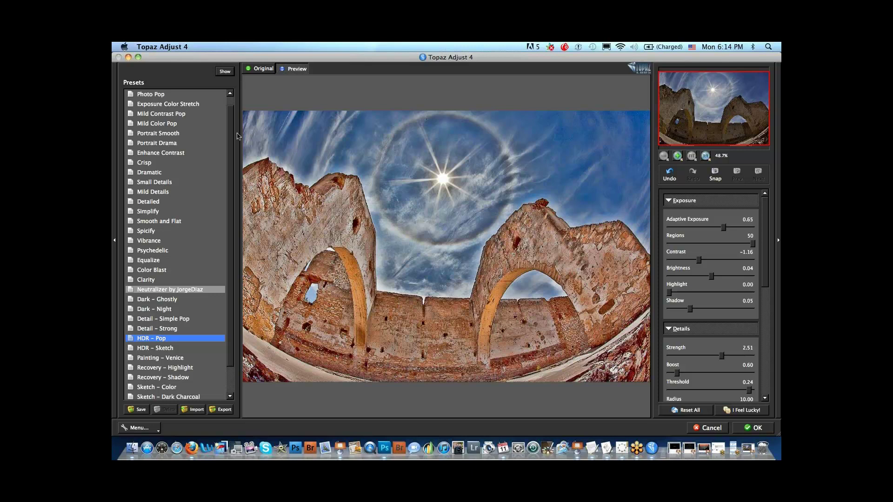
# Apply the Portrait Drama preset to the photo.
pyautogui.scroll(1, 235, 130)
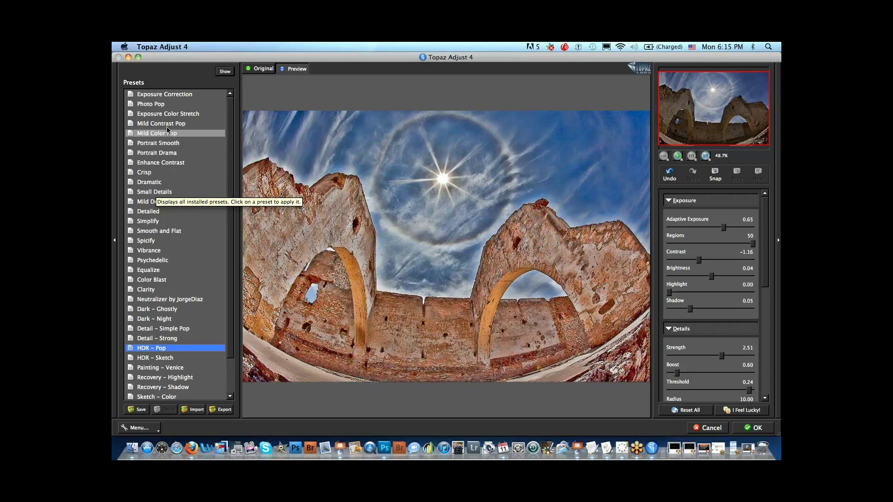
pyautogui.click(155, 155)
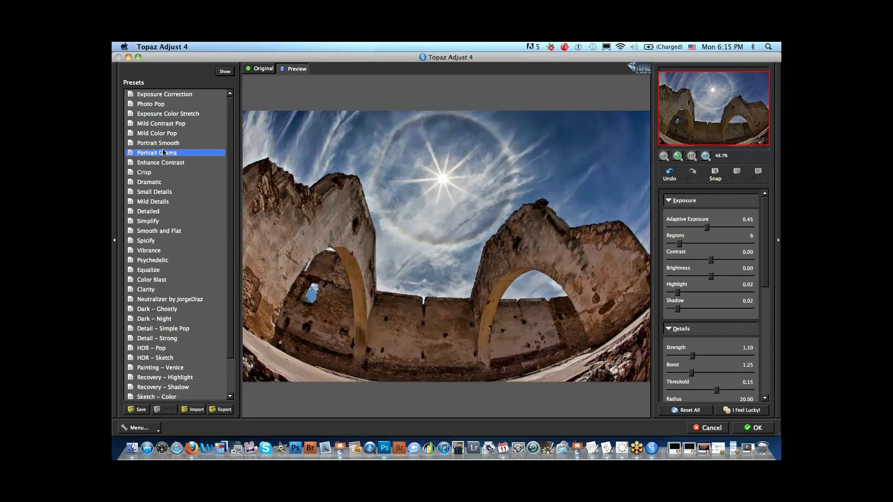
# Compare the original photo with the Portrait Drama preview twice, ending on the preview.
pyautogui.click(275, 74)
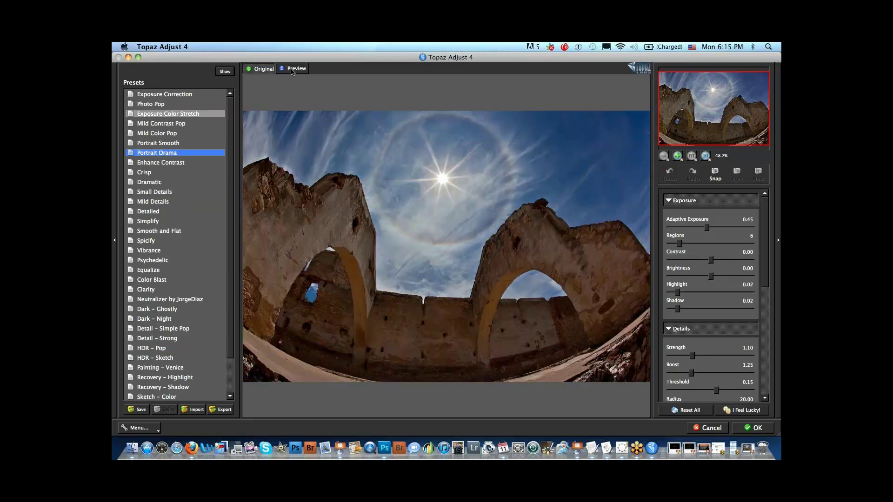
pyautogui.click(293, 70)
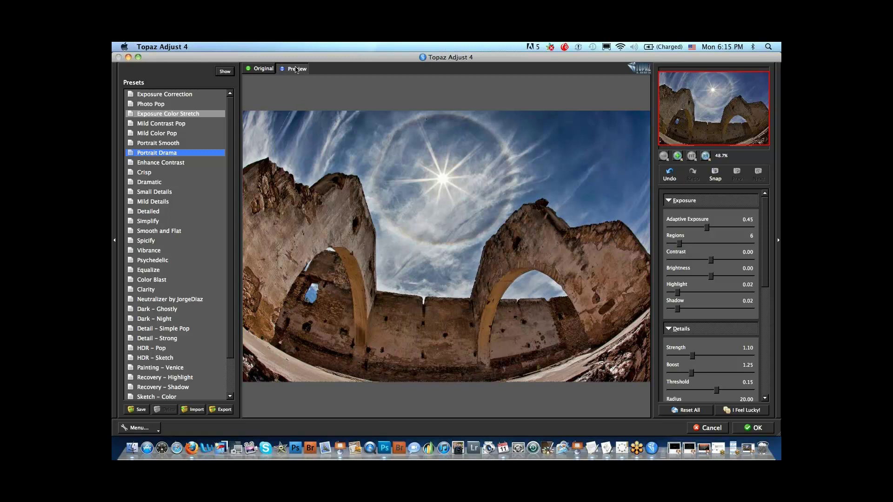
pyautogui.click(263, 73)
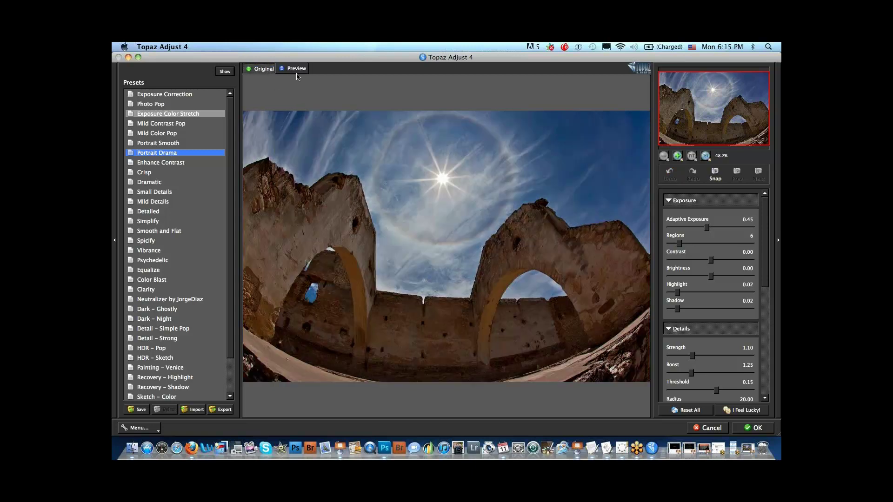
pyautogui.click(298, 72)
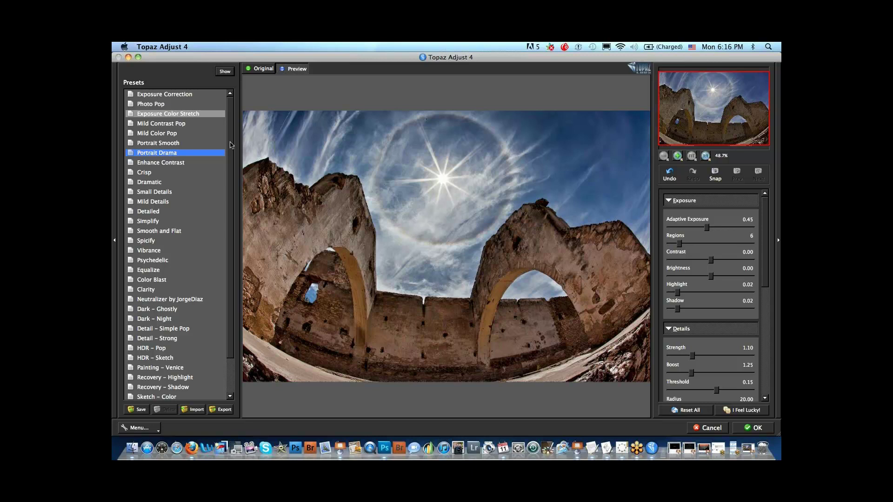
# Look through the whole list of presets and keep Portrait Drama selected.
pyautogui.scroll(-3, 231, 158)
pyautogui.scroll(-1, 233, 168)
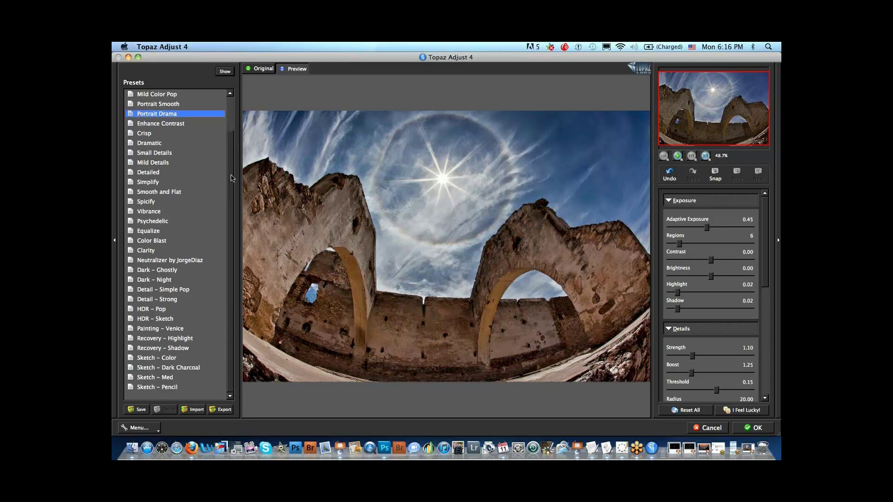
pyautogui.scroll(3, 232, 158)
pyautogui.rightClick(231, 148)
pyautogui.click(232, 135)
pyautogui.scroll(1, 232, 135)
pyautogui.scroll(-4, 234, 140)
pyautogui.scroll(4, 233, 133)
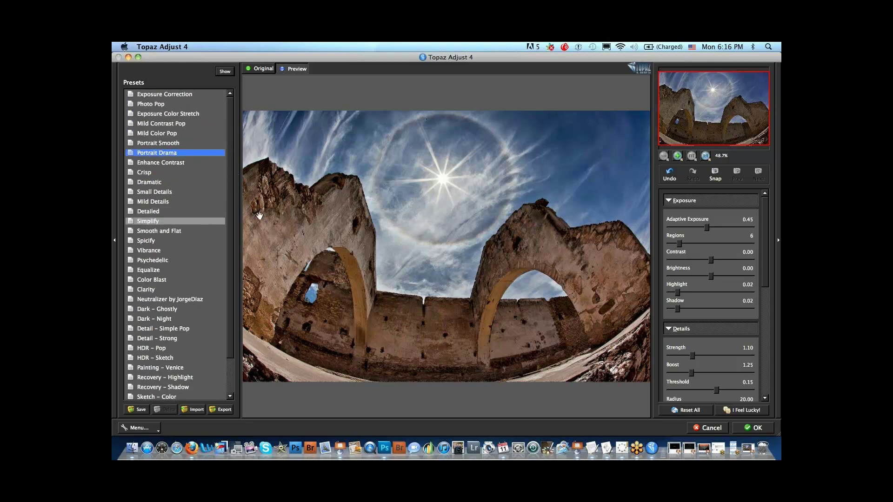
pyautogui.click(155, 155)
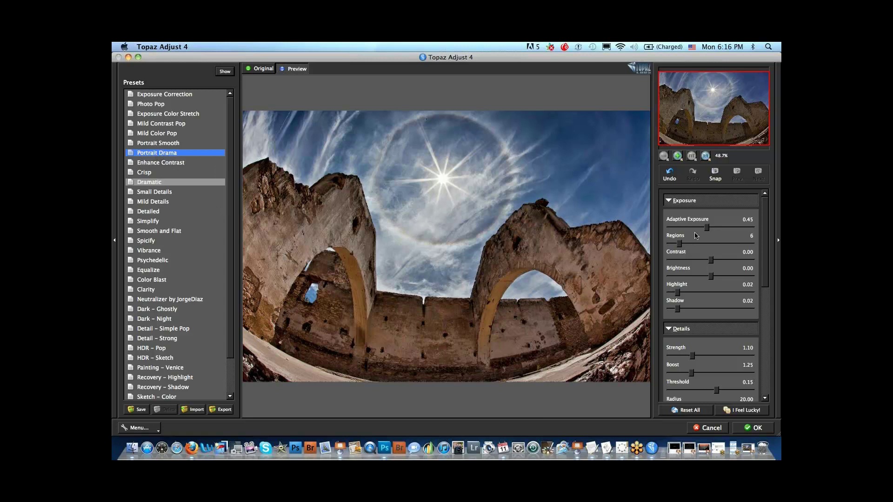
# Fine-tune the exposure: set Adaptive Exposure to 0.43, Contrast to 0.13, Brightness to 0.53 and Highlight to 0.04.
pyautogui.moveTo(706, 226); pyautogui.dragTo(705, 228)
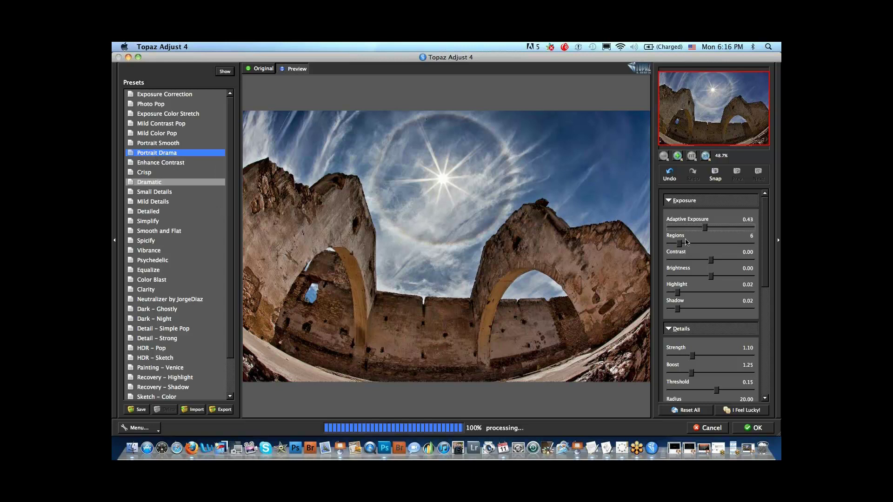
pyautogui.moveTo(710, 259)
pyautogui.mouseDown()
pyautogui.moveTo(721, 260)
pyautogui.moveTo(710, 258)
pyautogui.moveTo(721, 276)
pyautogui.moveTo(684, 293)
pyautogui.moveTo(717, 276)
pyautogui.mouseUp()
pyautogui.scroll(-1, 760, 282)
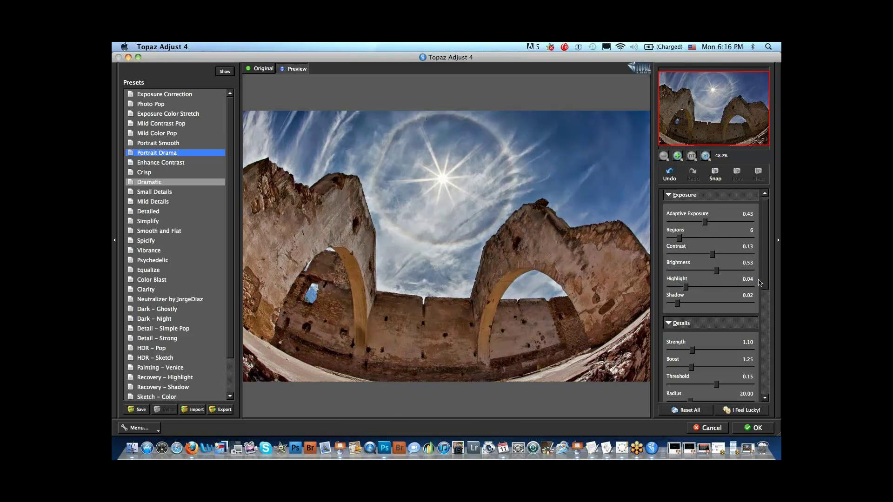
# Review the Details settings and compare the original photo with the adjusted preview.
pyautogui.scroll(-5, 760, 283)
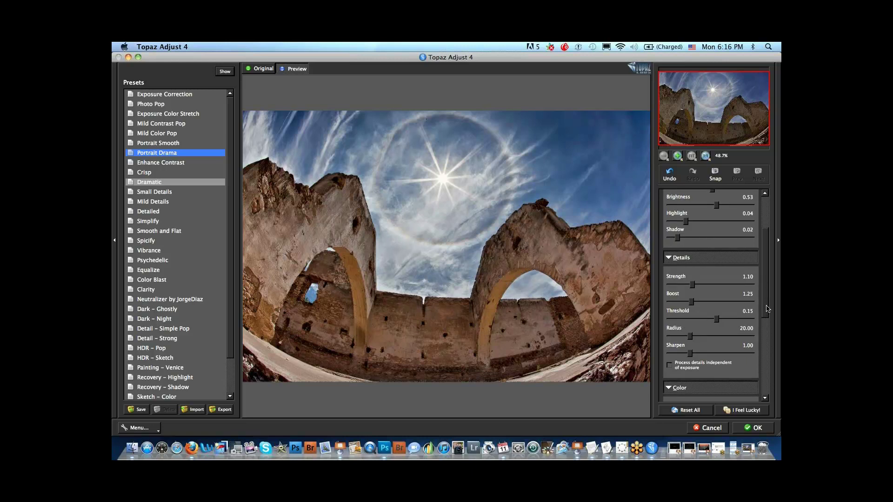
pyautogui.scroll(-1, 764, 312)
pyautogui.moveTo(764, 312)
pyautogui.mouseDown()
pyautogui.moveTo(761, 354)
pyautogui.moveTo(760, 307)
pyautogui.mouseUp()
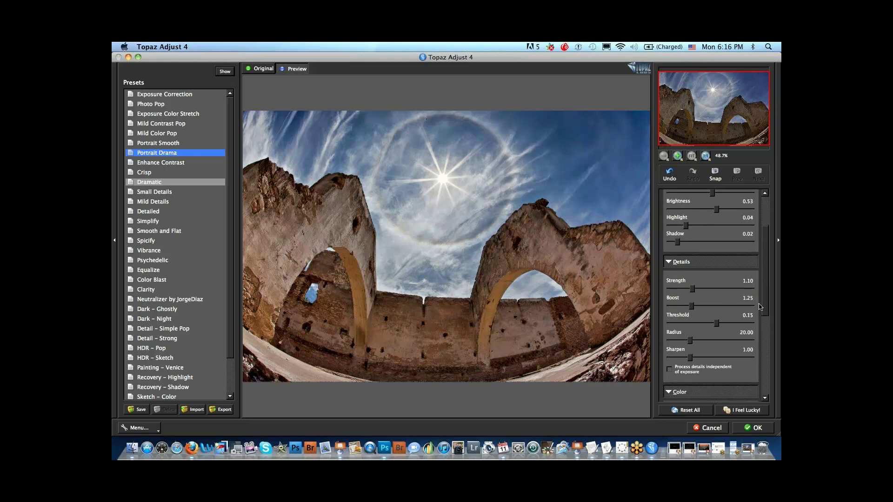
pyautogui.click(268, 73)
pyautogui.click(295, 69)
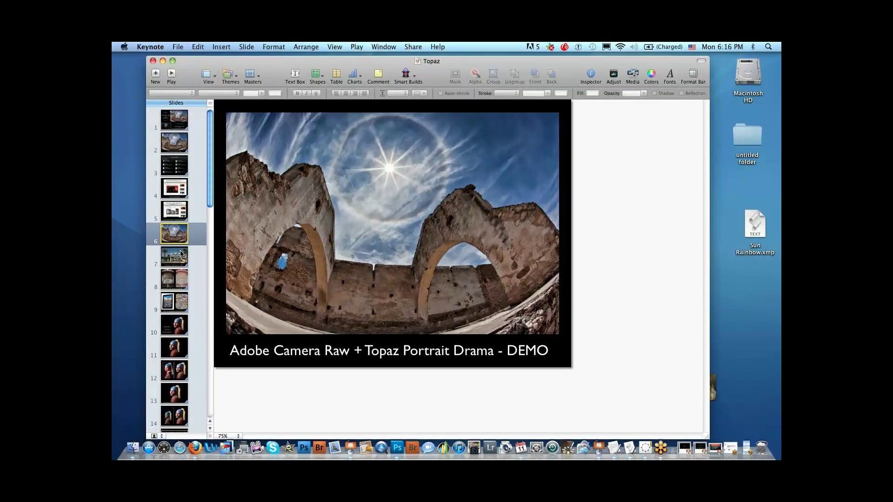
# Switch to Keynote, present the "Topaz Adjust - HDR and Halos - DEMO" slide as a slideshow, and exit it.
pyautogui.click(181, 255)
pyautogui.click(356, 47)
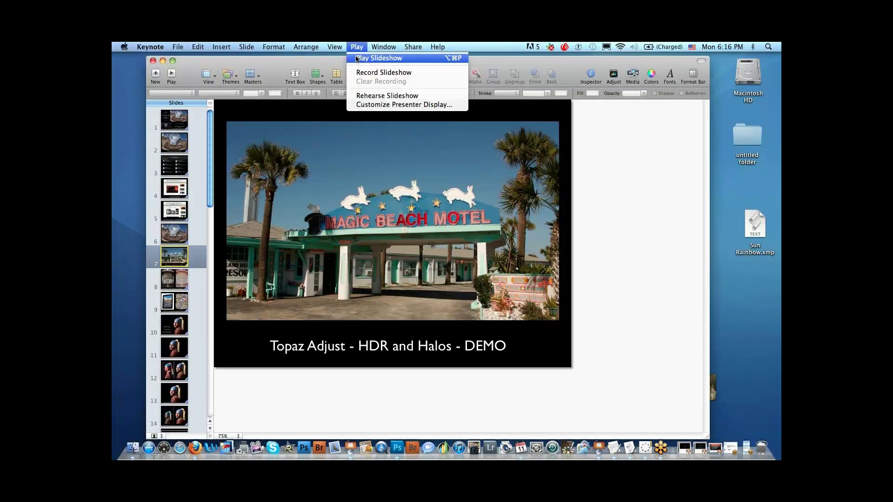
pyautogui.click(361, 57)
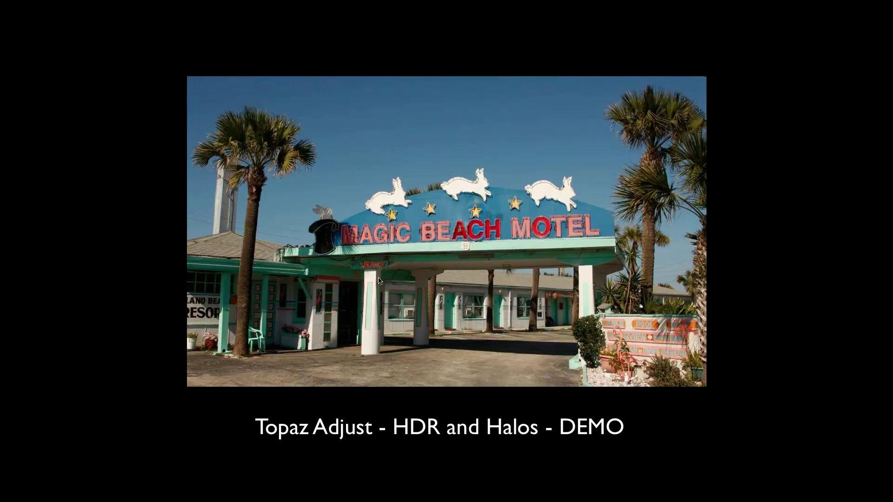
pyautogui.press('Escape')
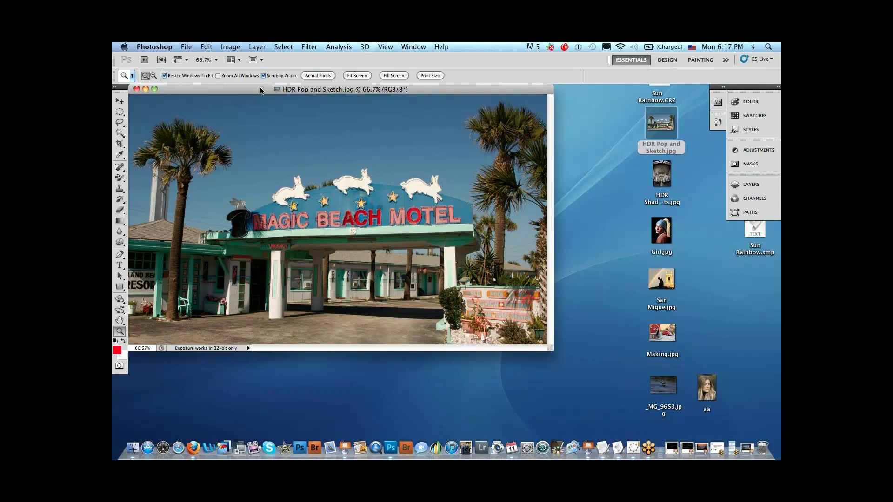
# Reposition the HDR Pop and Sketch.jpg window in Photoshop and open the image in the Topaz Adjust 4 filter.
pyautogui.moveTo(255, 90); pyautogui.dragTo(264, 96)
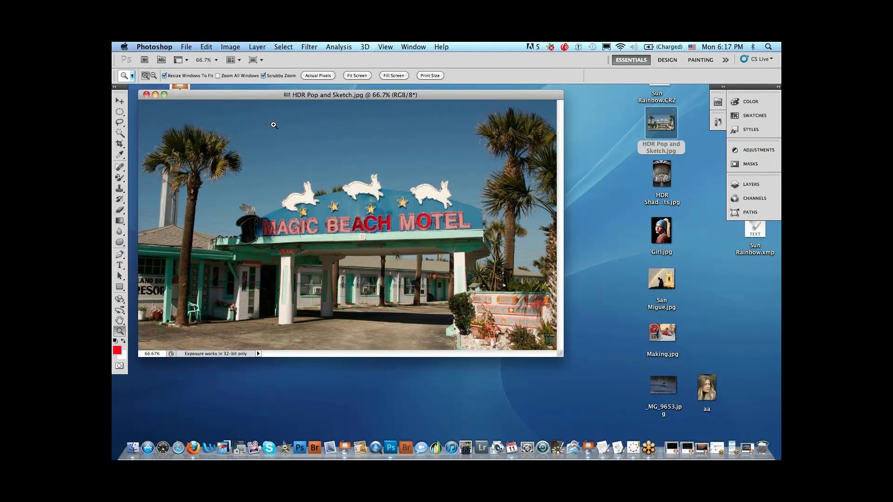
pyautogui.moveTo(253, 97); pyautogui.dragTo(265, 102)
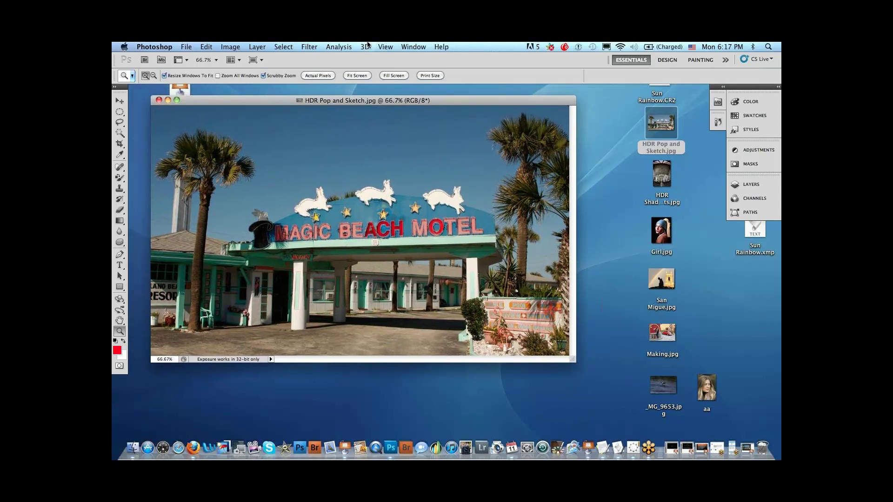
pyautogui.click(309, 47)
pyautogui.moveTo(328, 279)
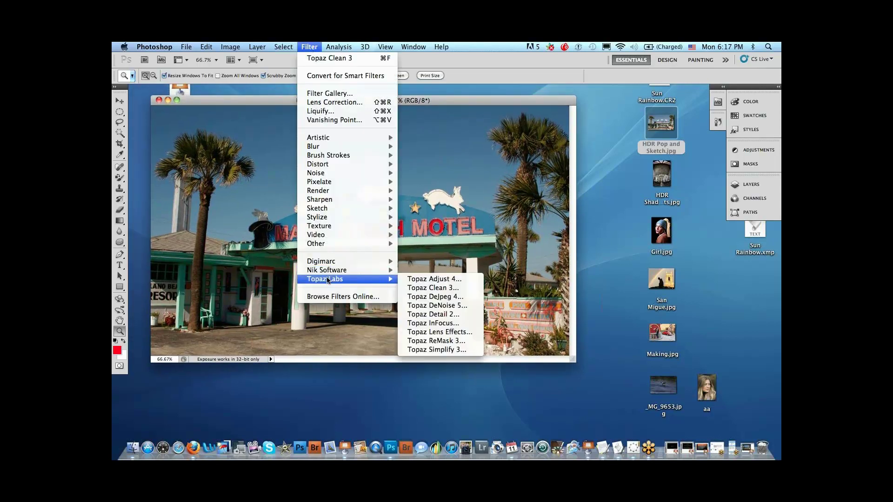
pyautogui.click(434, 281)
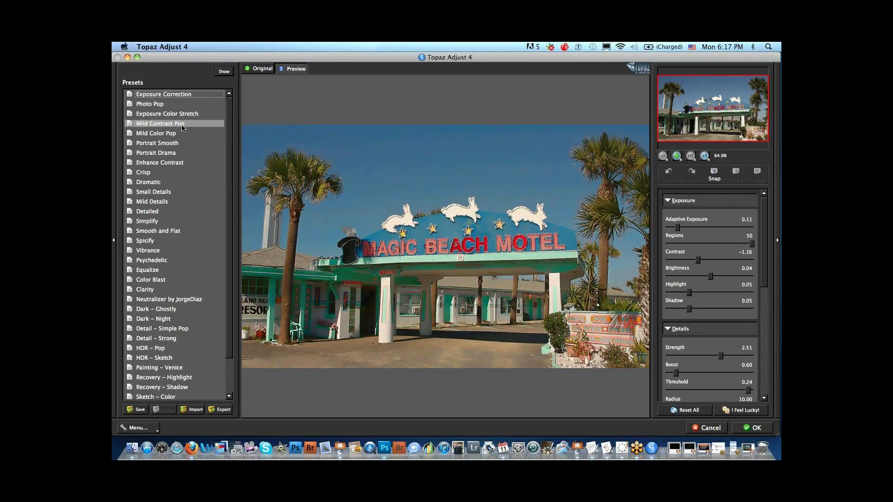
# Apply the HDR - Pop preset to the motel photo and compare it with the original.
pyautogui.click(169, 348)
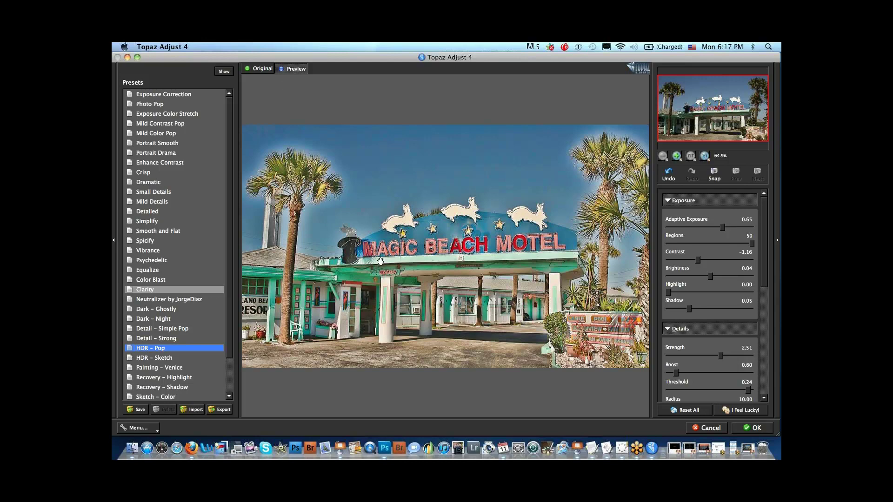
pyautogui.click(262, 70)
pyautogui.click(297, 69)
# Lower Adaptive Exposure to about 0.28, checking against the original, and apply the filter to the motel photo.
pyautogui.moveTo(722, 228); pyautogui.dragTo(693, 229)
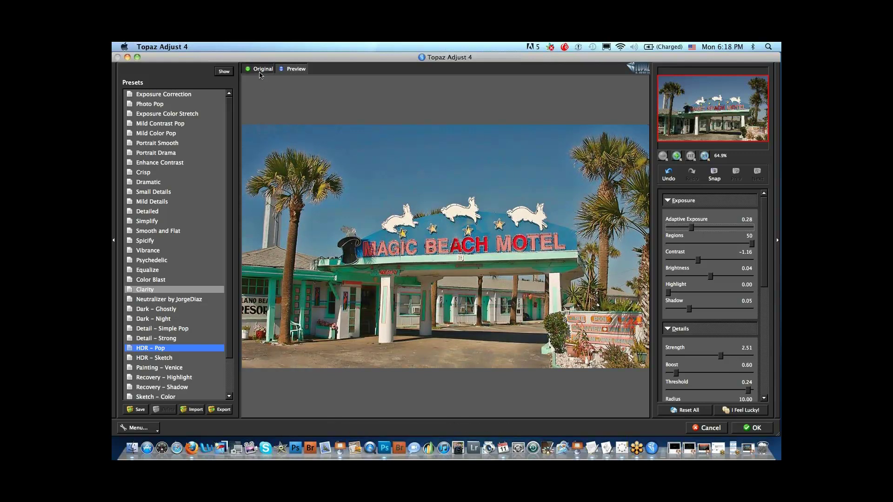
pyautogui.click(262, 71)
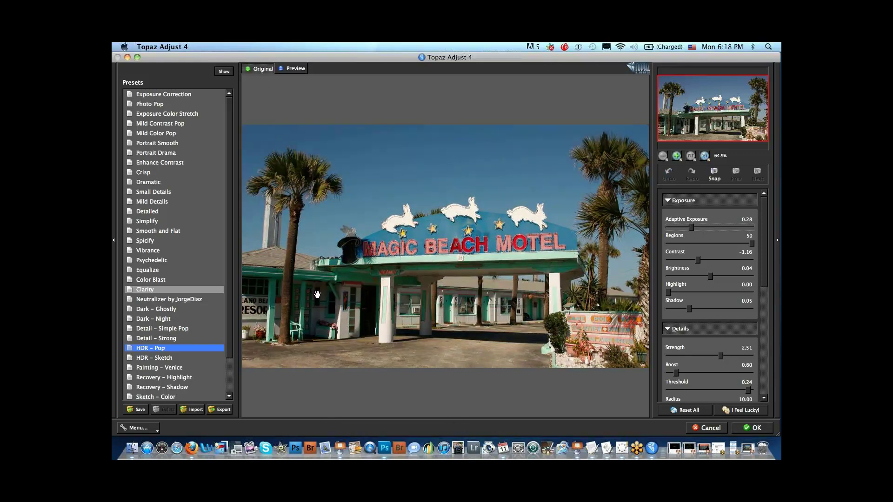
pyautogui.click(298, 71)
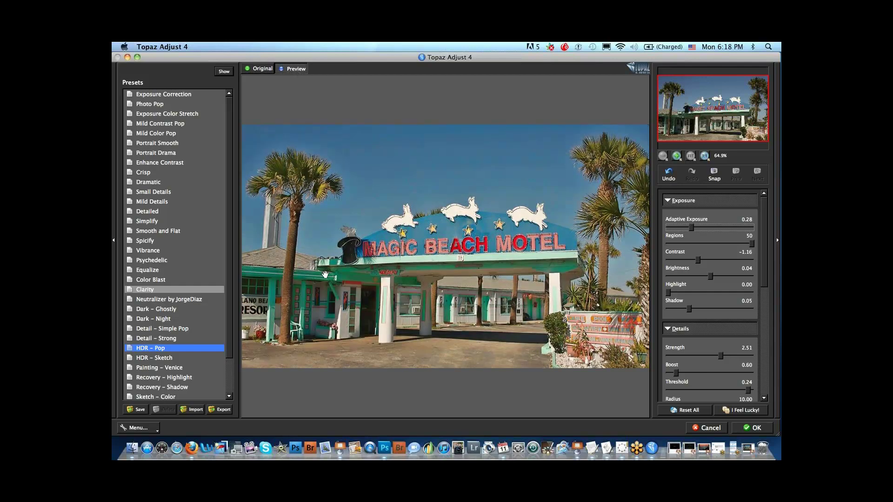
pyautogui.moveTo(692, 227); pyautogui.dragTo(690, 228)
pyautogui.click(750, 428)
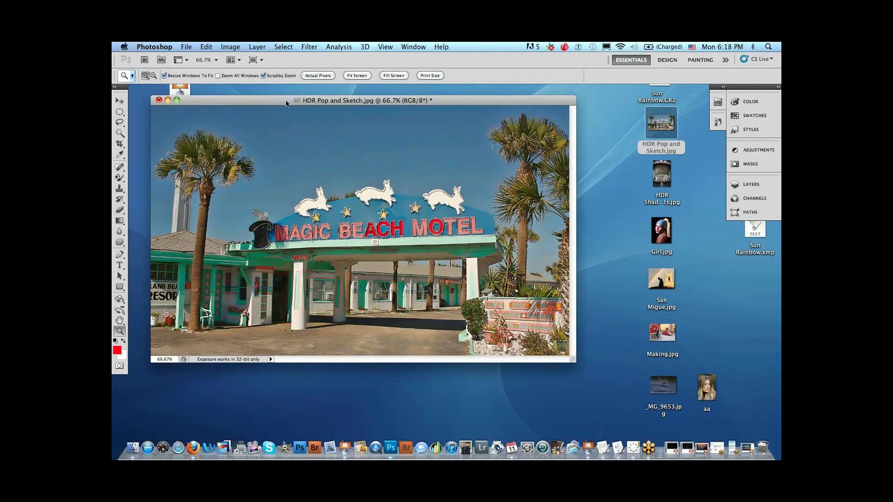
# Compare the Open and Topaz Adjust 4 history states of the motel photo.
pyautogui.moveTo(286, 102); pyautogui.dragTo(274, 97)
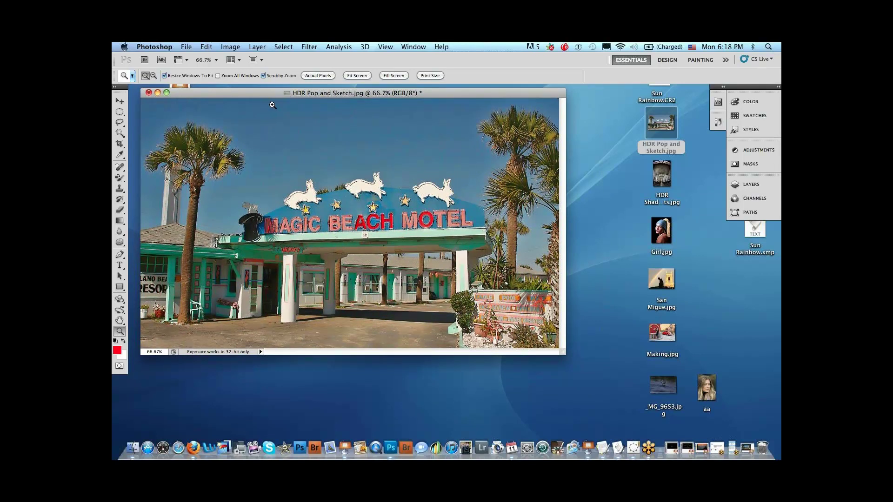
pyautogui.moveTo(267, 95); pyautogui.dragTo(271, 96)
pyautogui.doubleClick(651, 131)
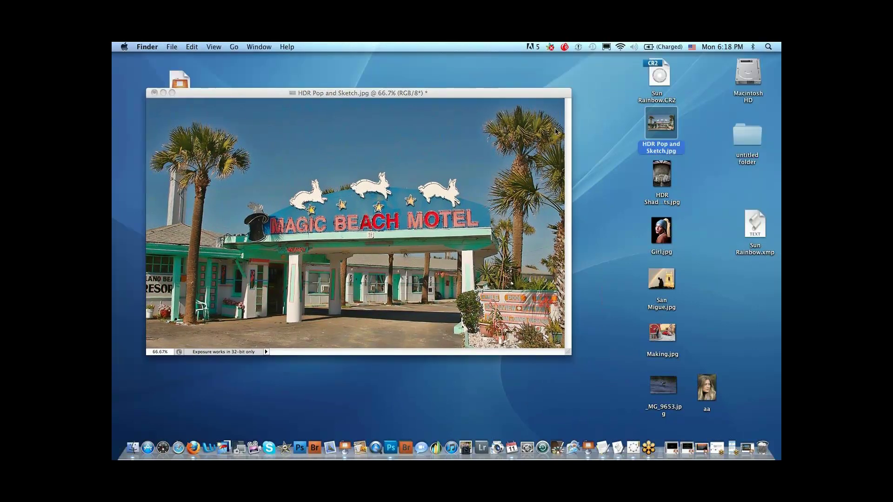
pyautogui.click(718, 122)
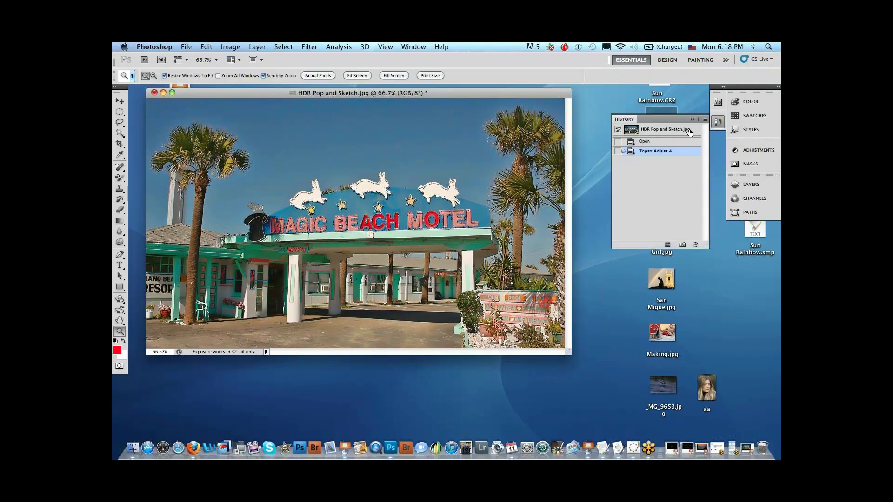
pyautogui.click(659, 143)
pyautogui.click(656, 149)
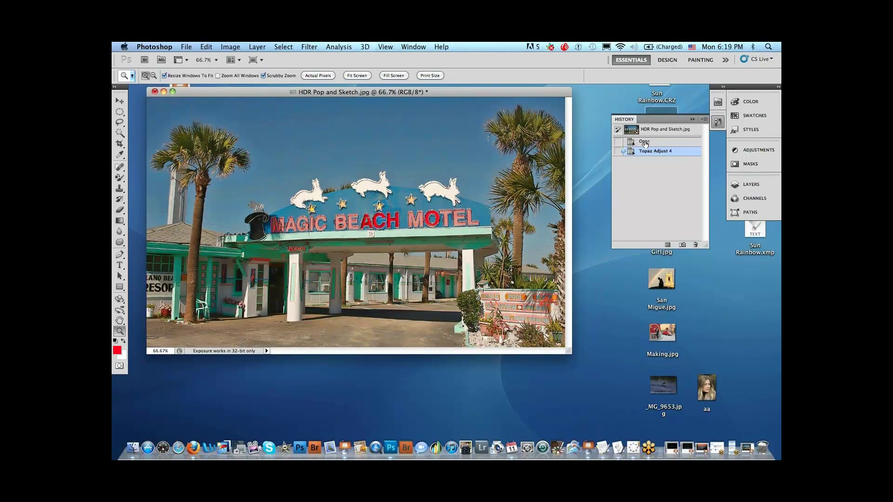
# Create a new document from the motel photo's Open history state and move one window aside.
pyautogui.click(645, 143)
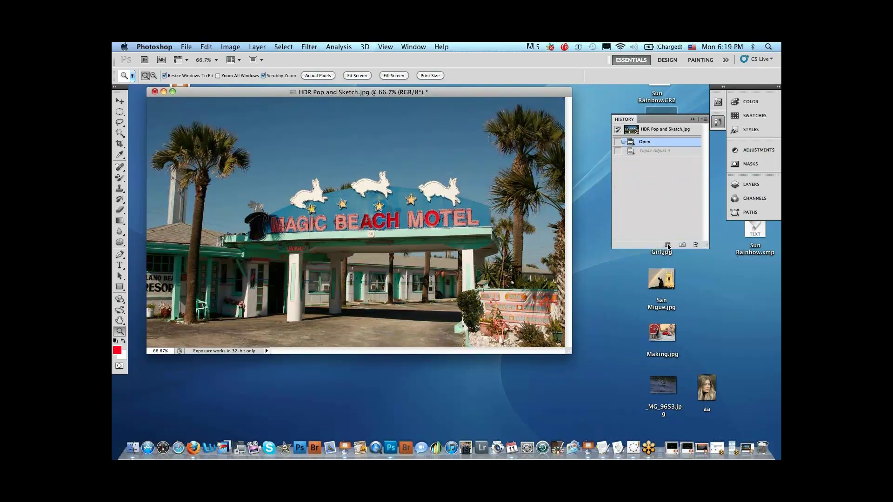
pyautogui.click(668, 245)
pyautogui.moveTo(307, 102); pyautogui.dragTo(587, 175)
# Reapply the Topaz Adjust 4 filter with its last settings to HDR Pop and Sketch.jpg.
pyautogui.click(259, 93)
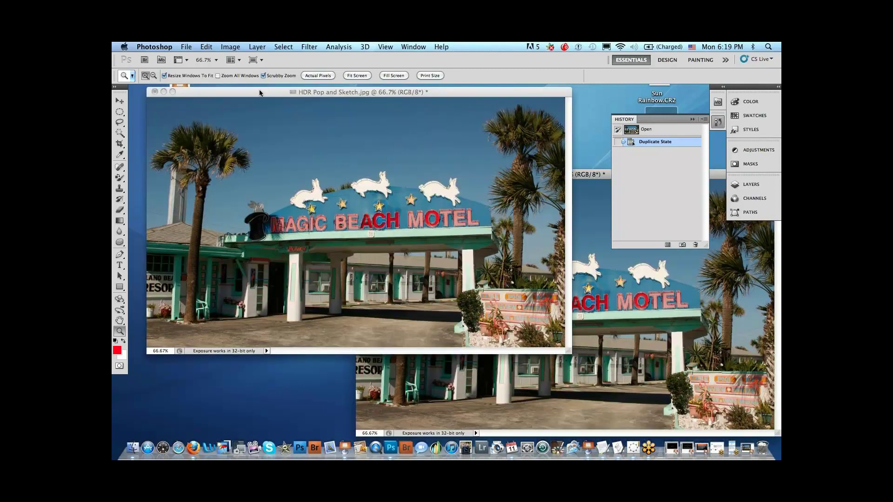
pyautogui.click(309, 46)
pyautogui.click(321, 58)
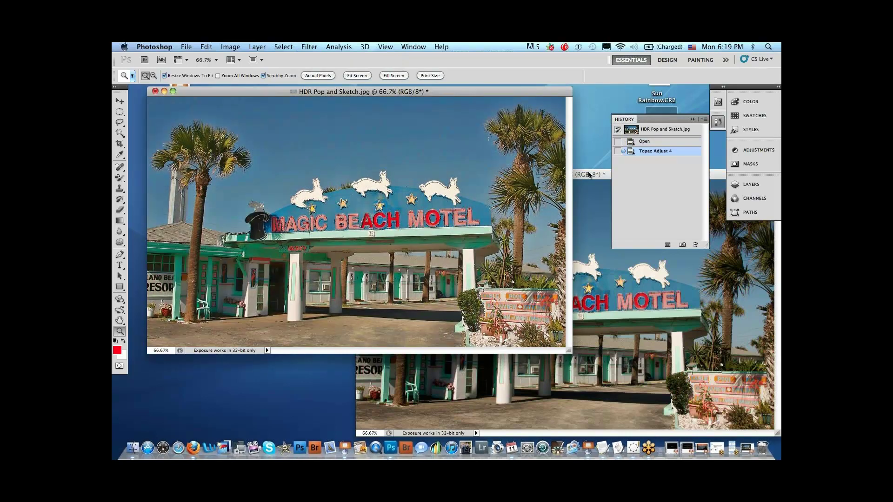
# Brighten the duplicate motel image with a Curves point at input 58, output 171, and compare it with the Topaz-adjusted version.
pyautogui.moveTo(587, 175); pyautogui.dragTo(467, 132)
pyautogui.moveTo(388, 127)
pyautogui.mouseDown()
pyautogui.moveTo(421, 129)
pyautogui.moveTo(382, 122)
pyautogui.mouseUp()
pyautogui.click(257, 47)
pyautogui.moveTo(246, 76)
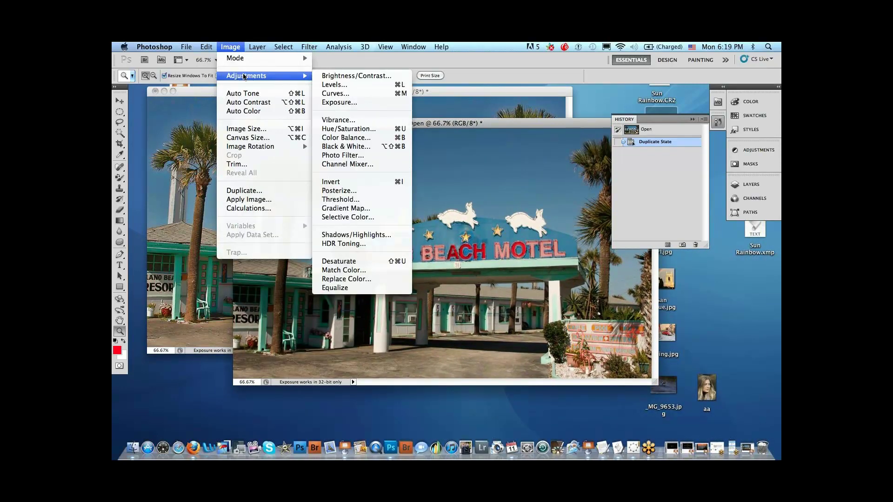
pyautogui.click(335, 93)
pyautogui.moveTo(619, 254); pyautogui.dragTo(591, 235)
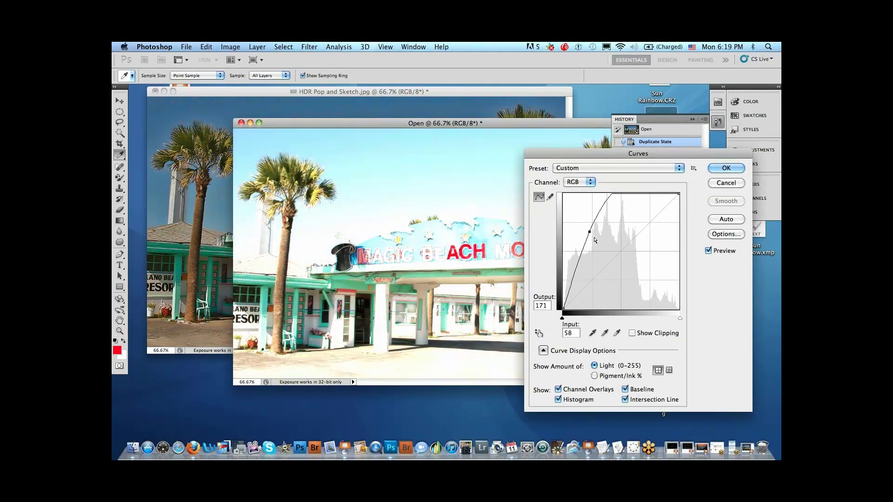
pyautogui.click(725, 168)
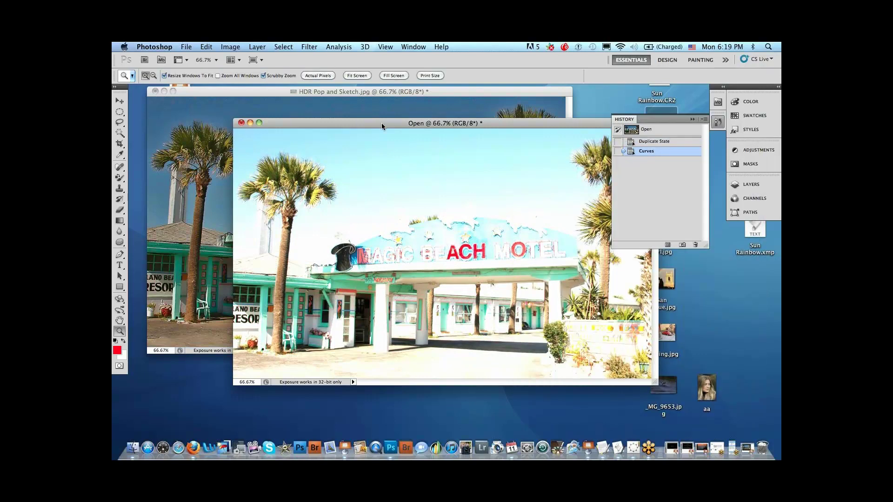
pyautogui.moveTo(381, 121); pyautogui.dragTo(398, 128)
pyautogui.click(210, 122)
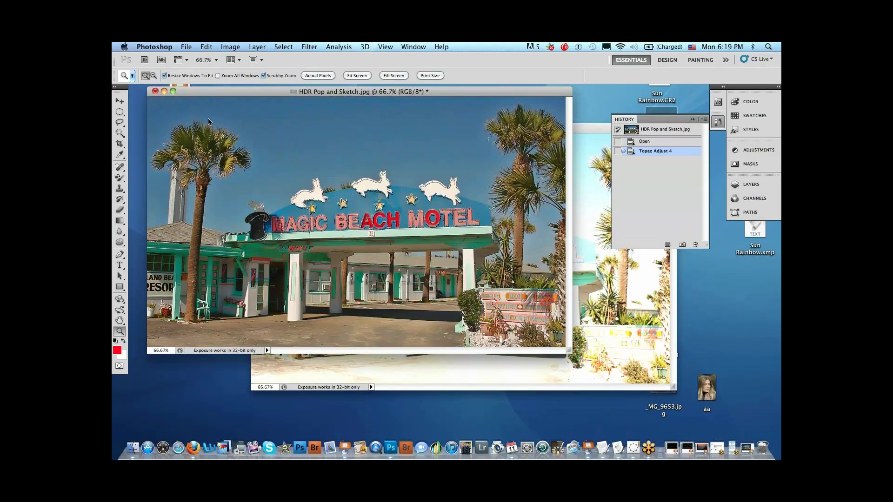
# Place the Topaz-adjusted motel image as a layer over the brightened duplicate and erase the doorway area from that layer.
pyautogui.click(120, 101)
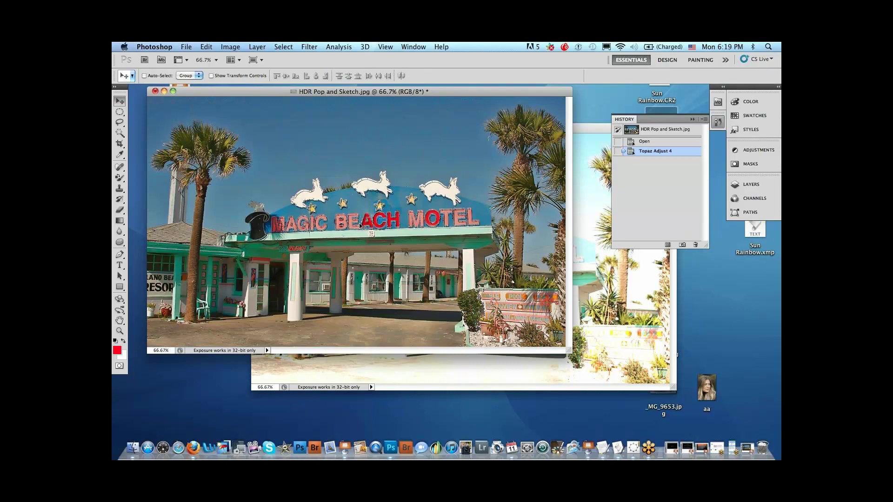
pyautogui.click(573, 300)
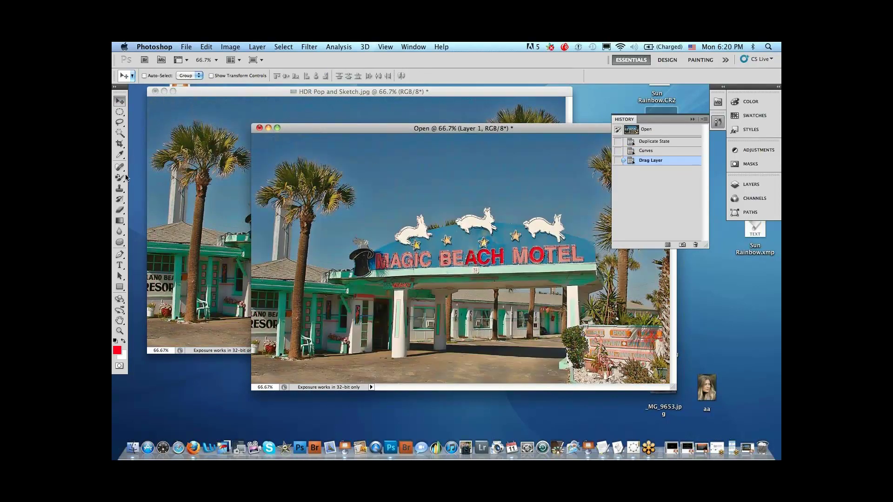
pyautogui.click(120, 210)
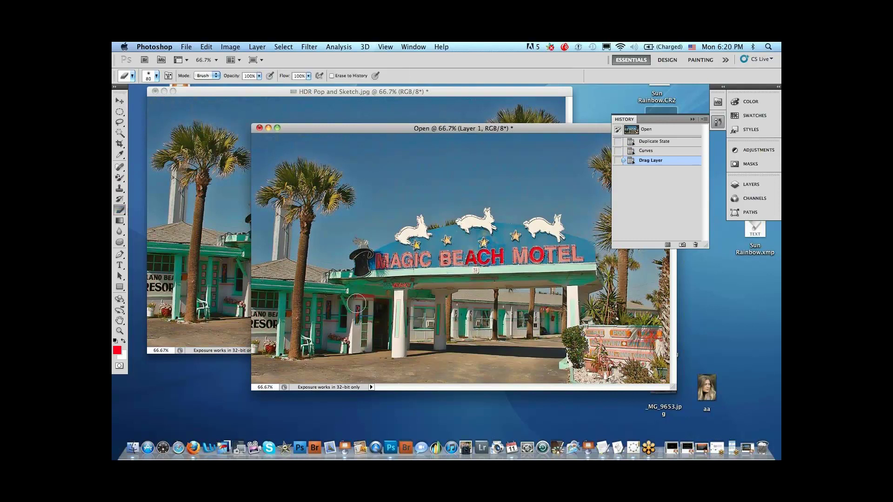
pyautogui.click(749, 186)
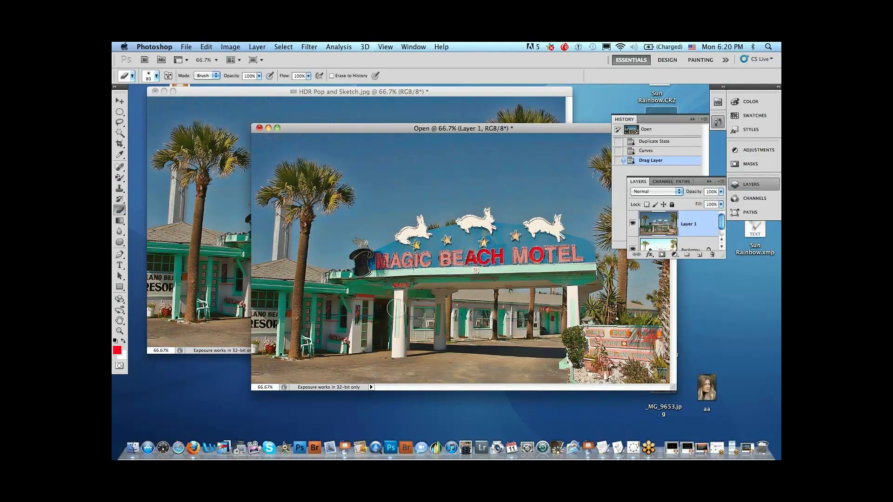
pyautogui.moveTo(396, 308)
pyautogui.mouseDown()
pyautogui.moveTo(375, 340)
pyautogui.moveTo(380, 314)
pyautogui.moveTo(375, 341)
pyautogui.moveTo(382, 312)
pyautogui.moveTo(396, 305)
pyautogui.mouseUp()
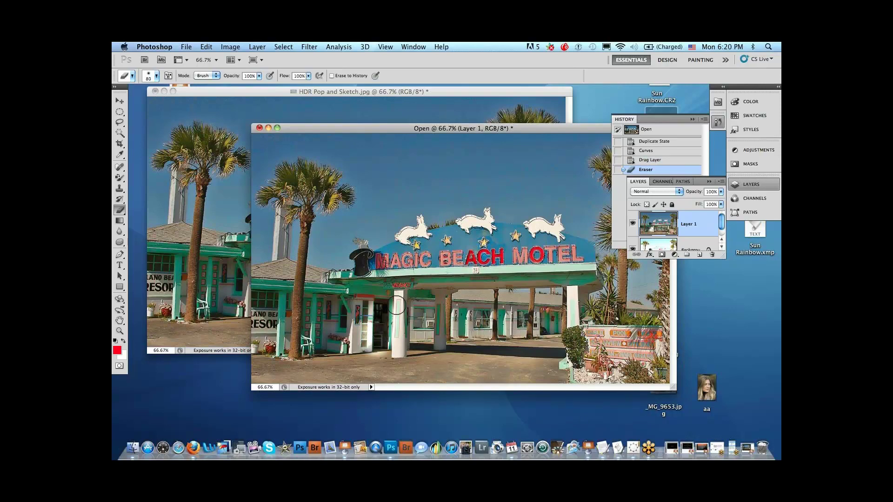
# Try a Curves adjustment with a point at input 104, output 141 on the Background layer.
pyautogui.click(710, 249)
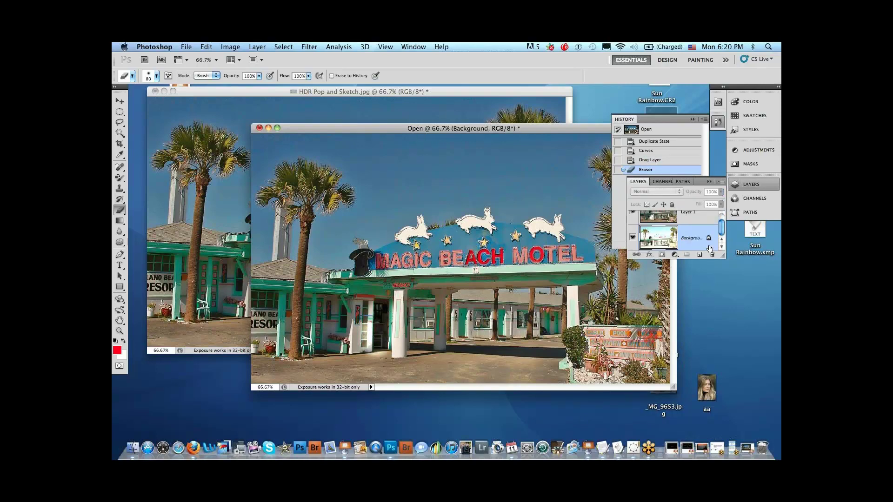
pyautogui.click(234, 48)
pyautogui.moveTo(272, 76)
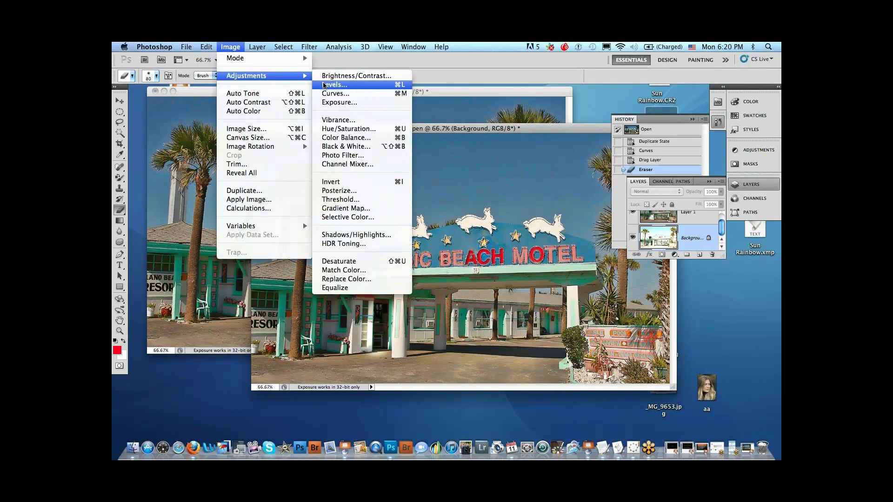
pyautogui.click(335, 93)
pyautogui.moveTo(605, 249)
pyautogui.mouseDown()
pyautogui.moveTo(609, 238)
pyautogui.moveTo(624, 255)
pyautogui.moveTo(606, 241)
pyautogui.mouseUp()
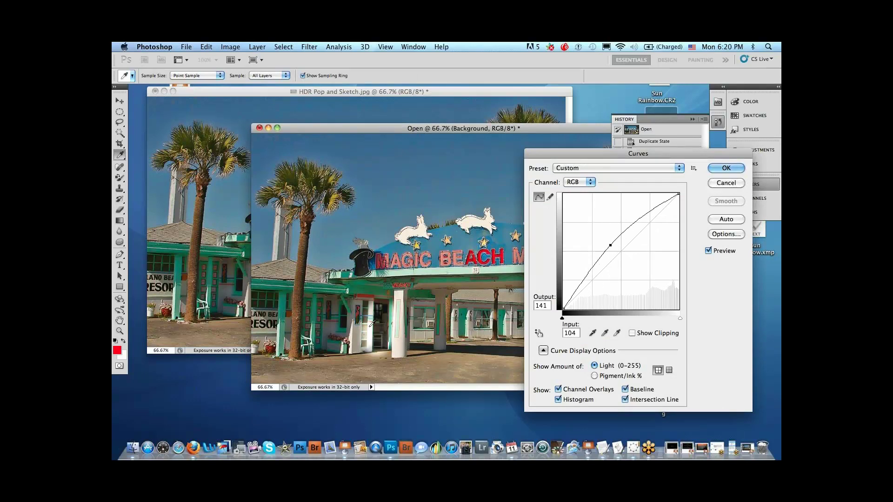
pyautogui.click(610, 245)
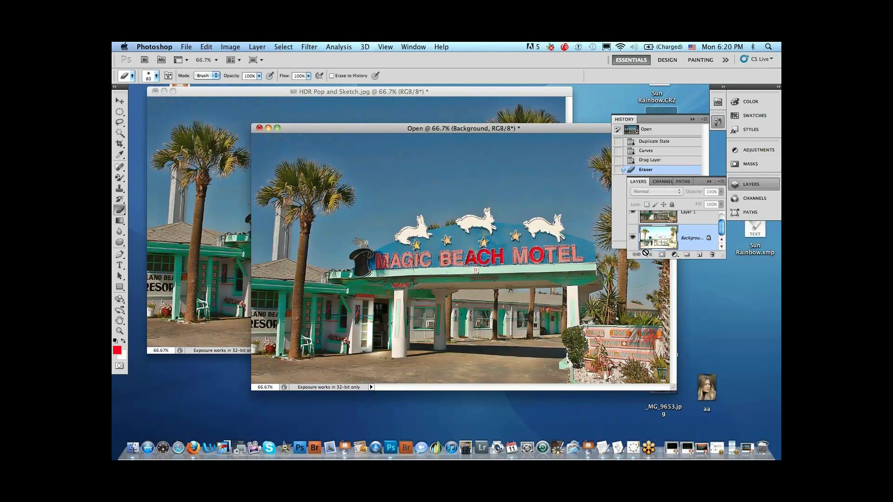
# Close both motel documents without saving and bring back the minimized Topaz presentation.
pyautogui.moveTo(722, 259); pyautogui.dragTo(723, 319)
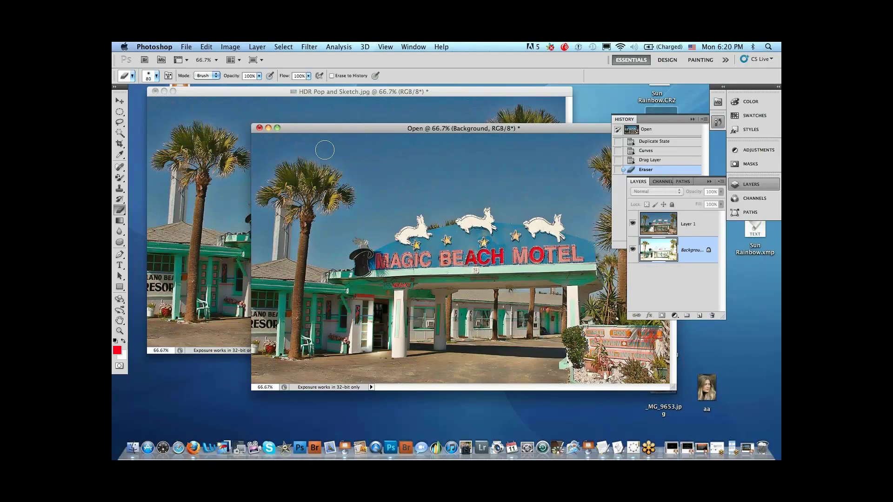
pyautogui.click(259, 128)
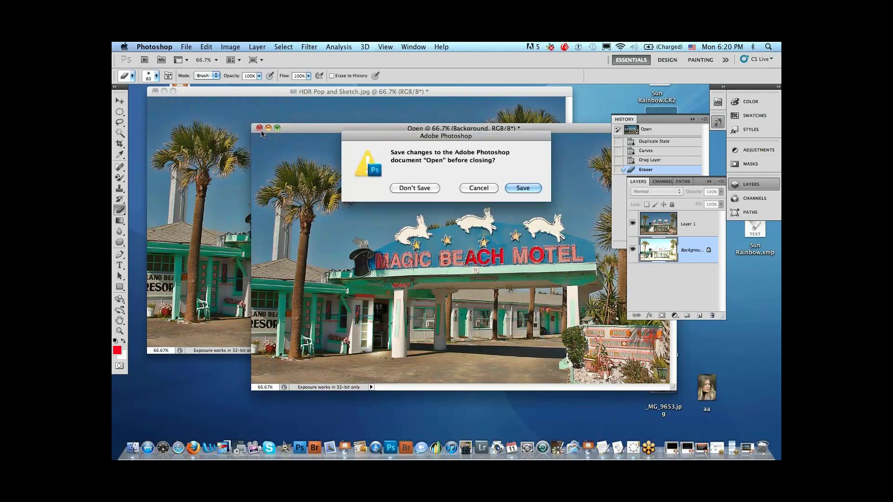
pyautogui.click(421, 189)
pyautogui.click(155, 91)
pyautogui.click(420, 192)
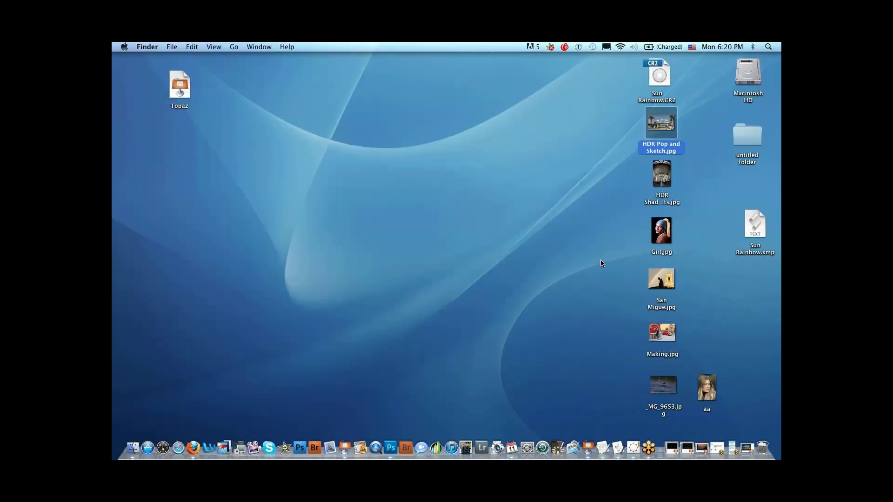
pyautogui.click(745, 449)
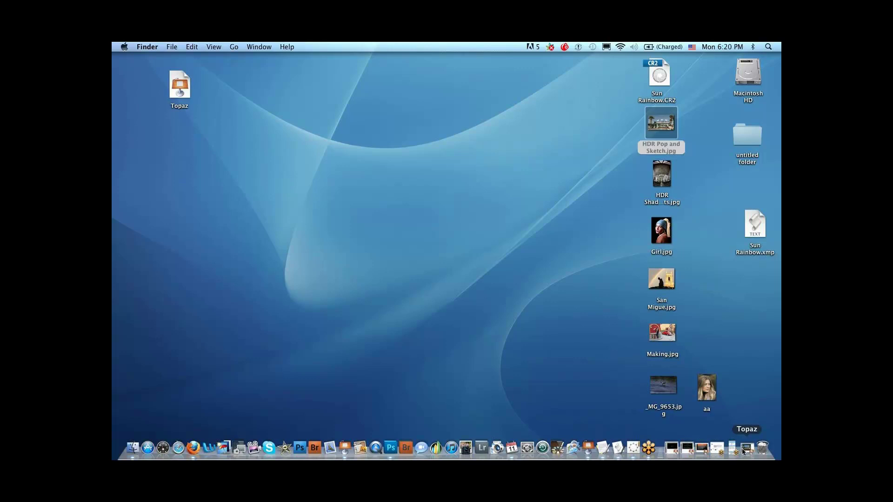
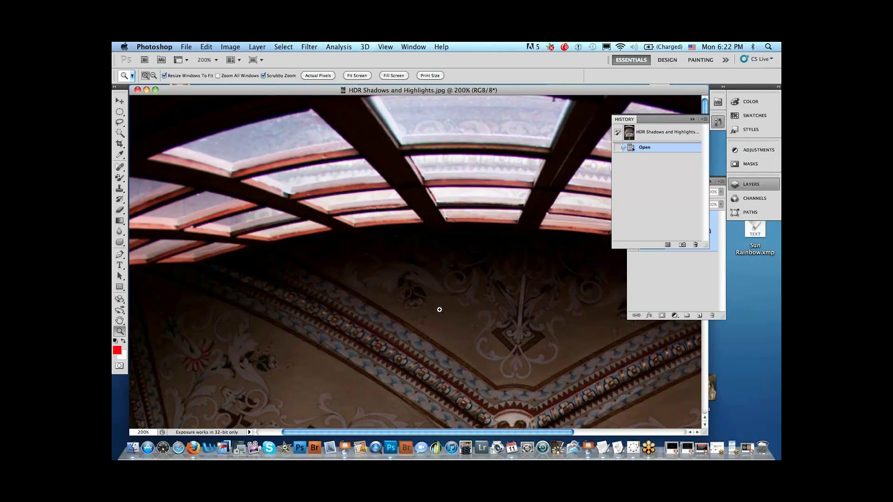
# Open the church photo HDR Shadows and Highlights.jpg in the Topaz Adjust 4 filter, with its document displayed at 50%.
pyautogui.press('alt')
pyautogui.keyDown('alt'); pyautogui.click(329, 278); pyautogui.keyUp('alt')
pyautogui.keyDown('alt'); pyautogui.click(337, 274); pyautogui.keyUp('alt')
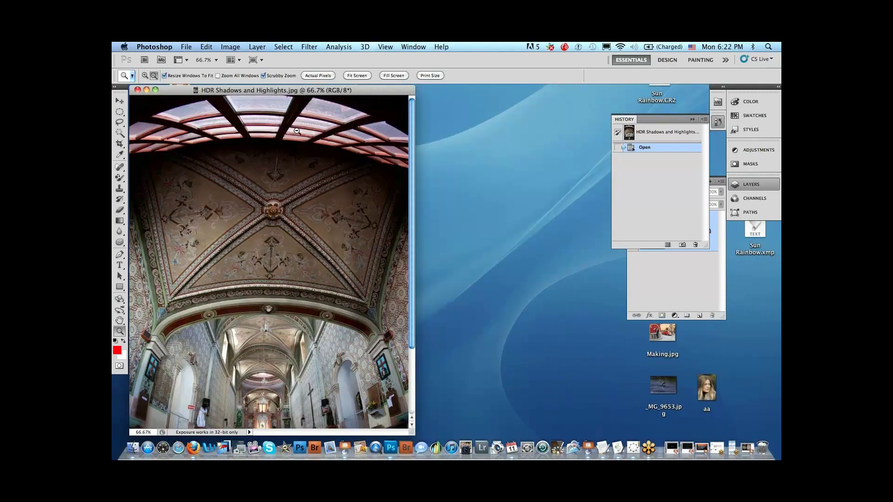
pyautogui.keyDown('alt'); pyautogui.click(337, 273); pyautogui.keyUp('alt')
pyautogui.moveTo(302, 91); pyautogui.dragTo(442, 99)
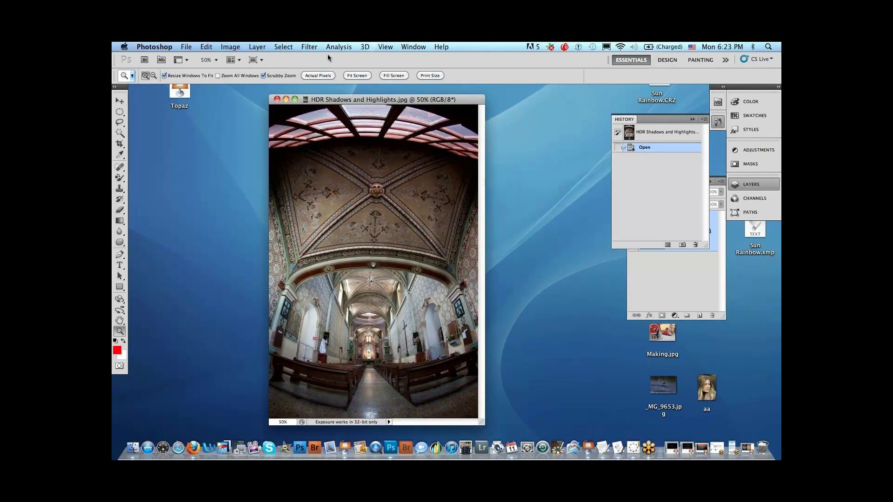
pyautogui.click(310, 47)
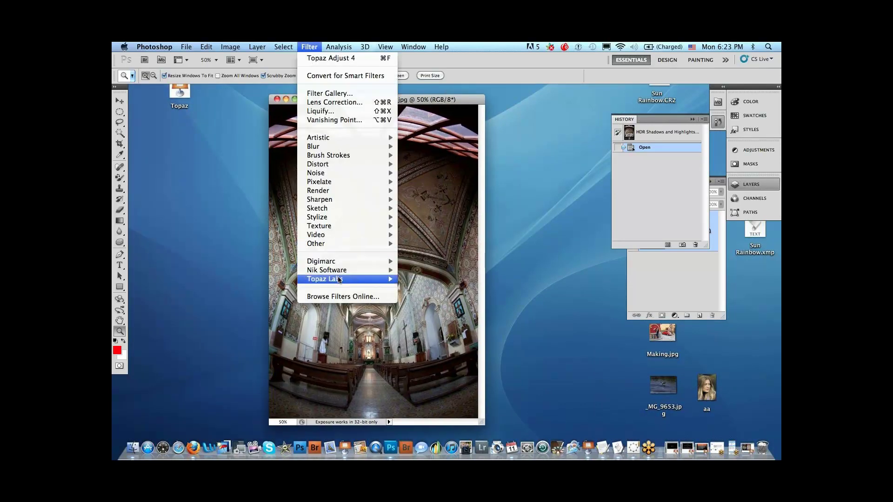
pyautogui.moveTo(340, 279)
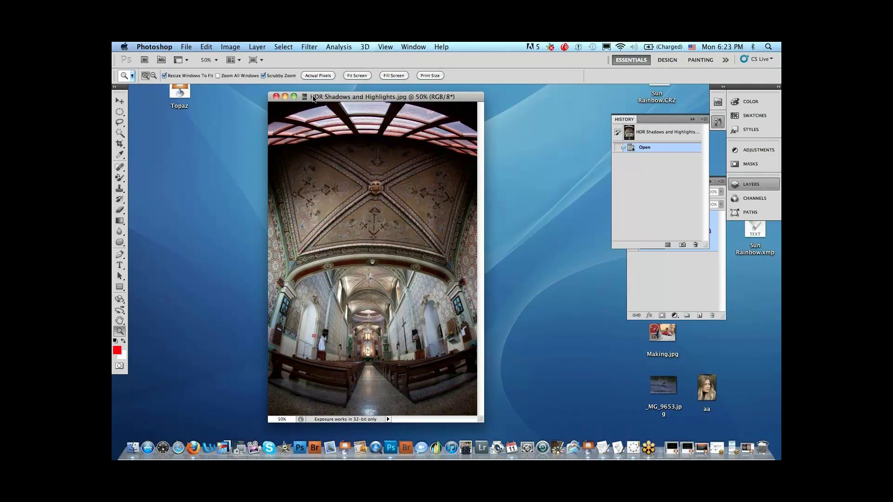
pyautogui.moveTo(314, 98); pyautogui.dragTo(320, 97)
pyautogui.click(310, 47)
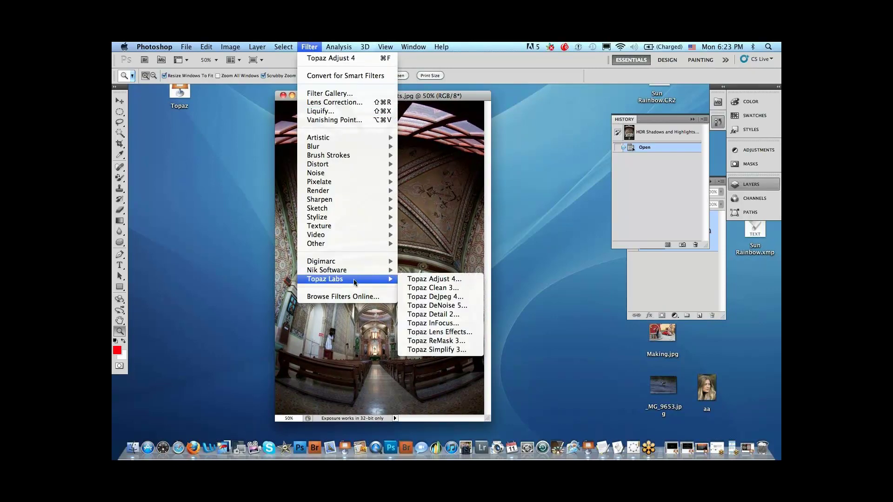
pyautogui.click(435, 277)
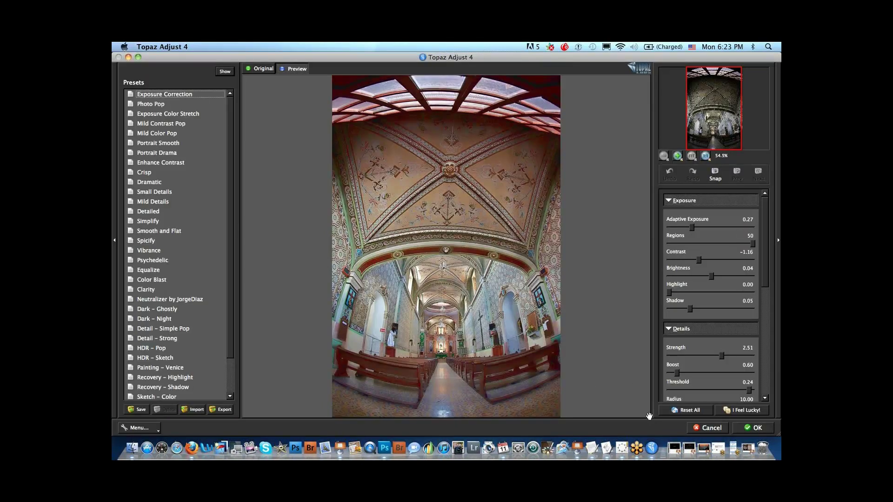
# Reset all adjustments and apply the HDR - Pop preset to the church photo.
pyautogui.click(680, 411)
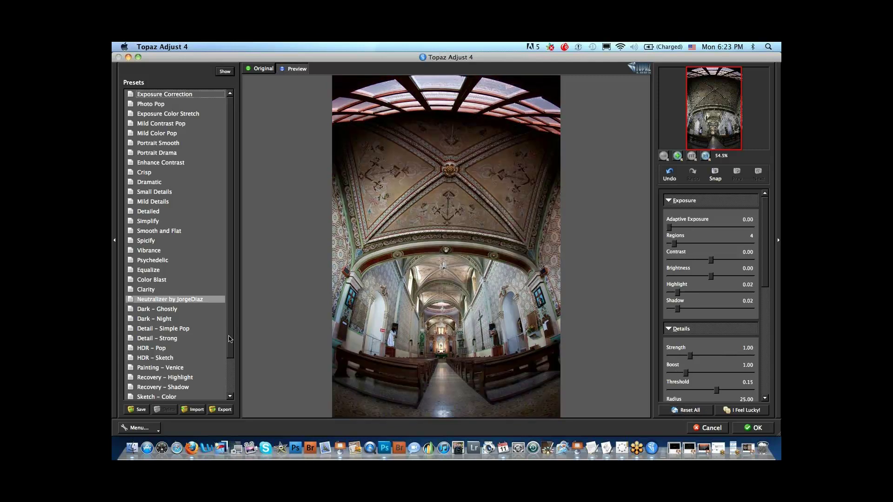
pyautogui.scroll(-1, 228, 327)
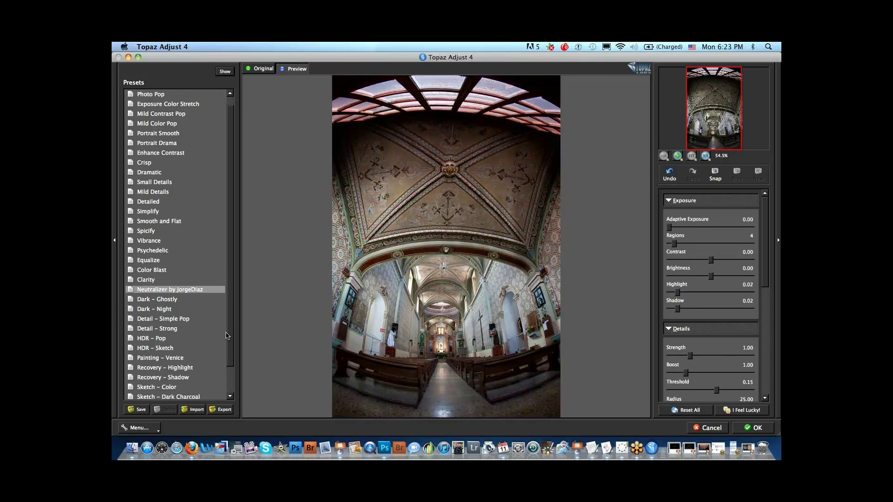
pyautogui.click(163, 340)
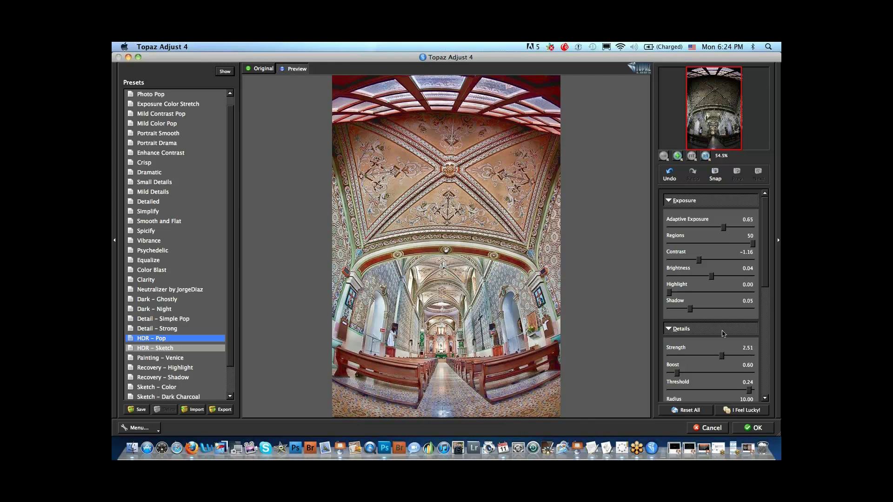
# Reset the adjustments, try the HDR - Sketch preset, and return to HDR - Pop.
pyautogui.moveTo(763, 269)
pyautogui.mouseDown()
pyautogui.moveTo(763, 344)
pyautogui.moveTo(762, 280)
pyautogui.mouseUp()
pyautogui.click(692, 410)
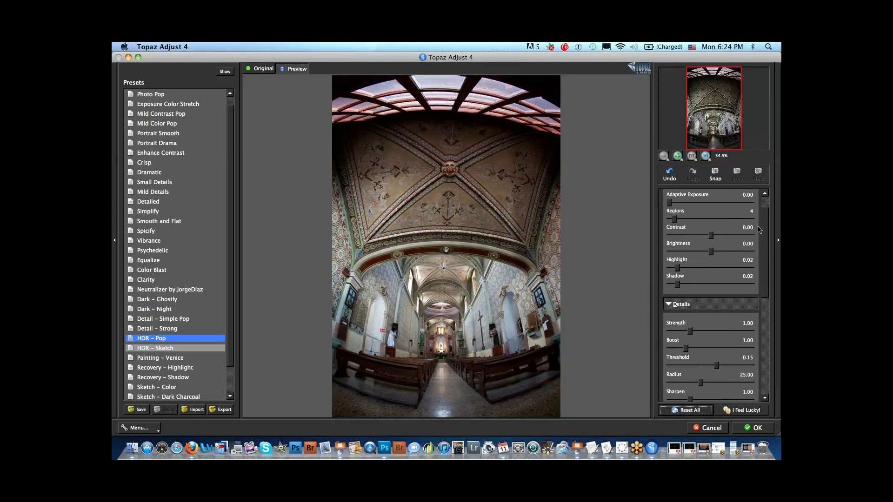
pyautogui.scroll(2, 767, 228)
pyautogui.scroll(-1, 767, 223)
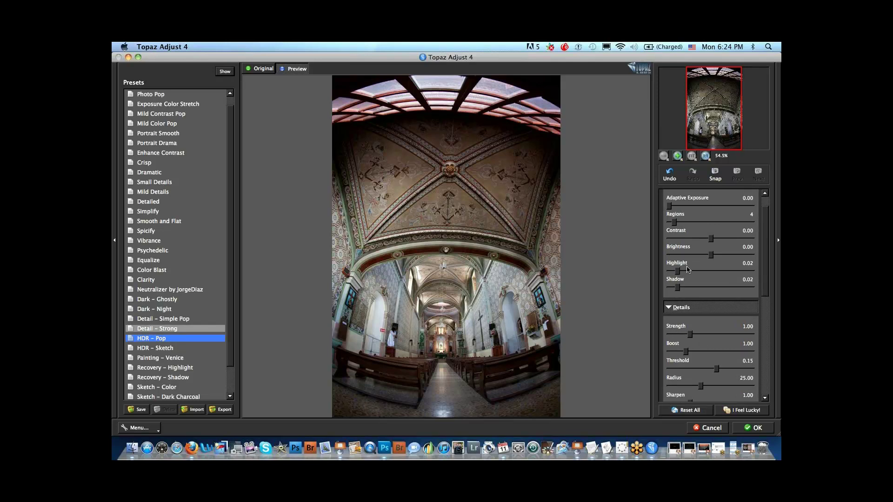
pyautogui.moveTo(678, 271); pyautogui.dragTo(719, 290)
pyautogui.click(156, 345)
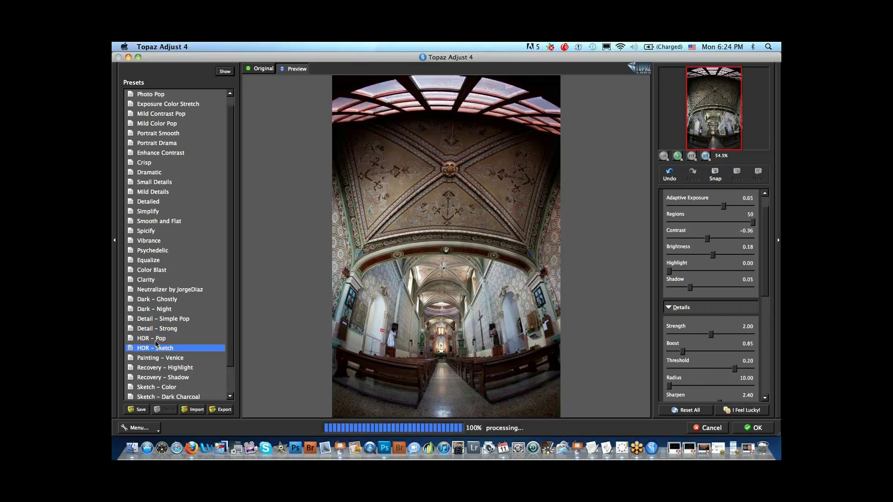
pyautogui.click(157, 340)
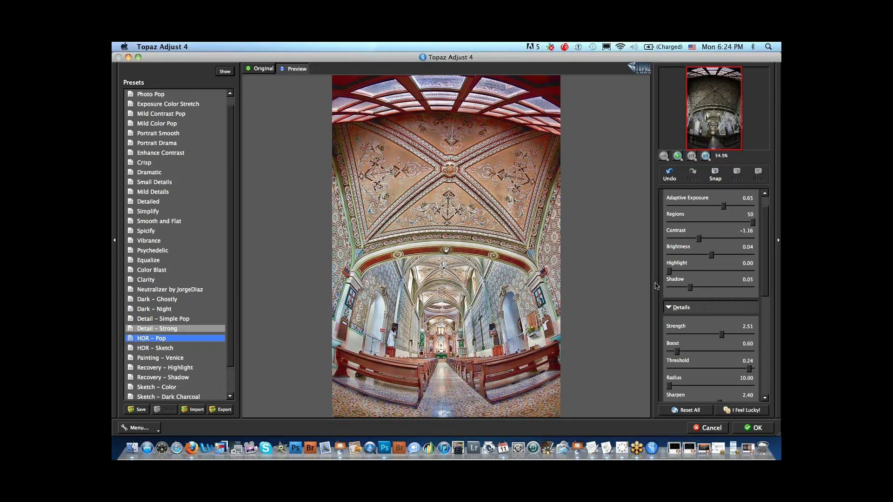
# Compare the HDR - Pop preview with the original church photo and set Saturation to 1.38.
pyautogui.click(261, 69)
pyautogui.click(294, 69)
pyautogui.moveTo(765, 275); pyautogui.dragTo(765, 343)
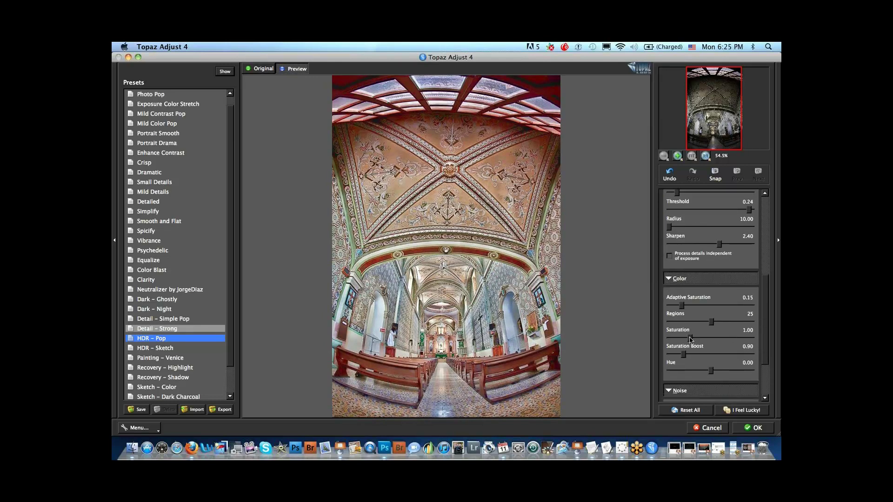
pyautogui.moveTo(693, 339); pyautogui.dragTo(700, 340)
# Set the noise Suppression to 0.22.
pyautogui.scroll(-1, 764, 351)
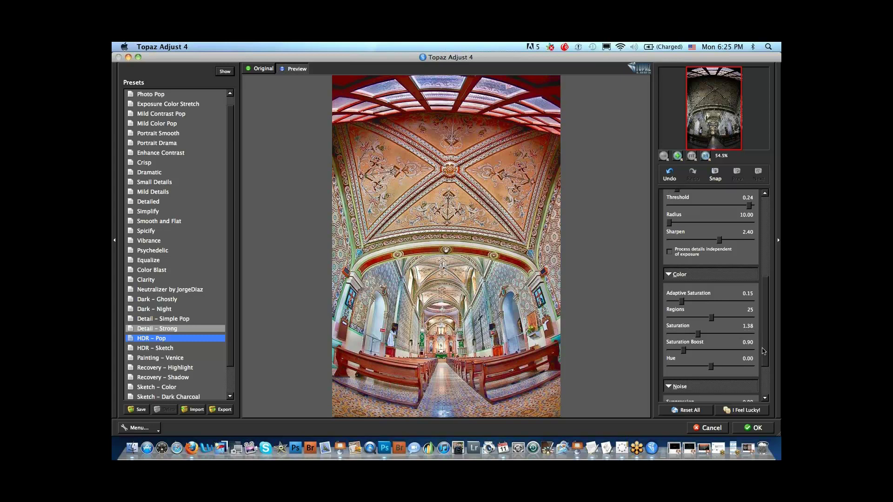
pyautogui.scroll(-5, 764, 351)
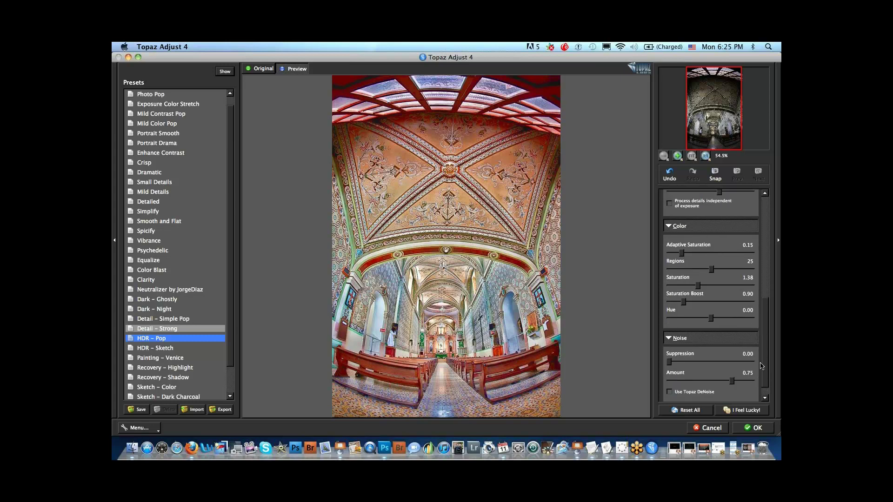
pyautogui.moveTo(670, 363)
pyautogui.mouseDown()
pyautogui.moveTo(685, 365)
pyautogui.moveTo(676, 367)
pyautogui.mouseUp()
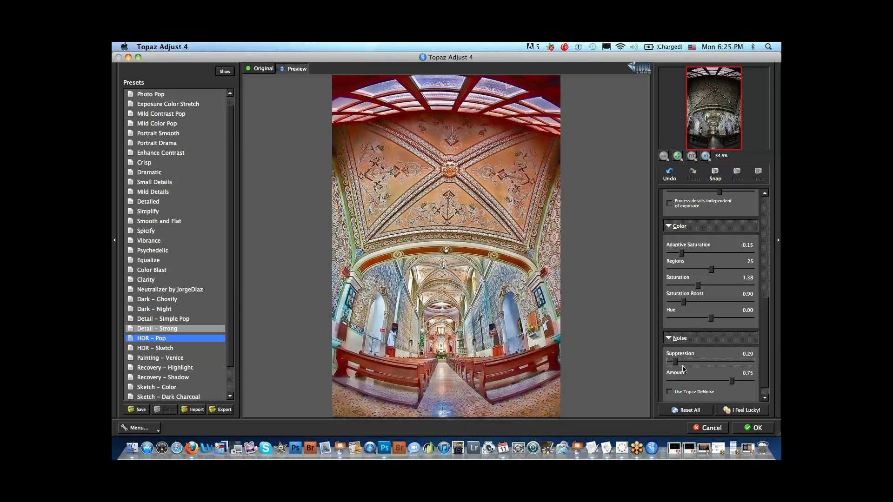
pyautogui.moveTo(676, 366); pyautogui.dragTo(674, 366)
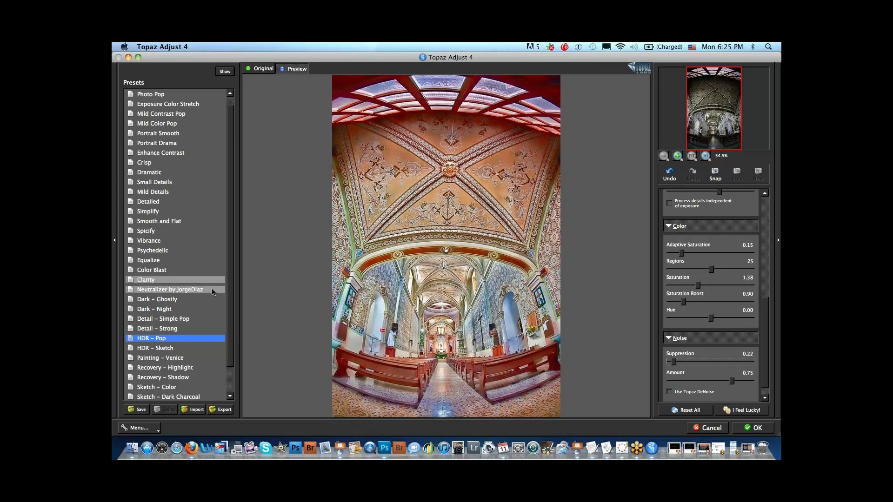
# Compare the original church photo with the adjusted preview twice.
pyautogui.click(262, 69)
pyautogui.click(294, 69)
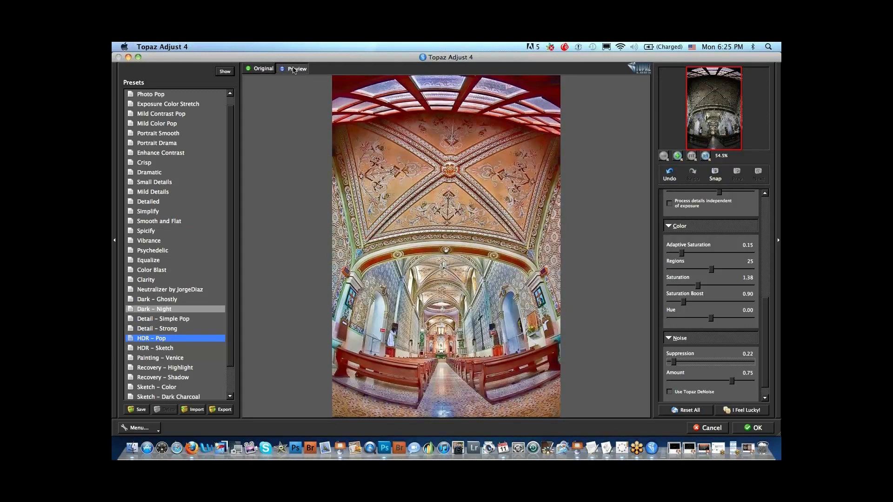
pyautogui.click(261, 69)
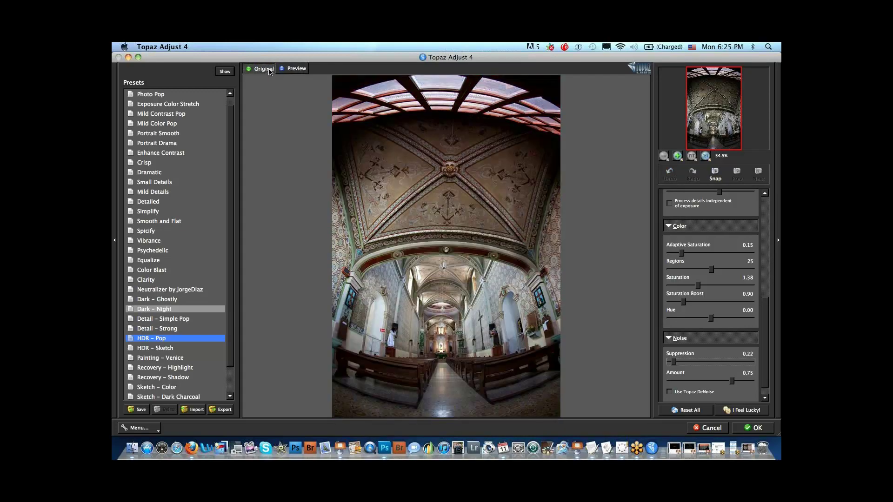
pyautogui.click(296, 70)
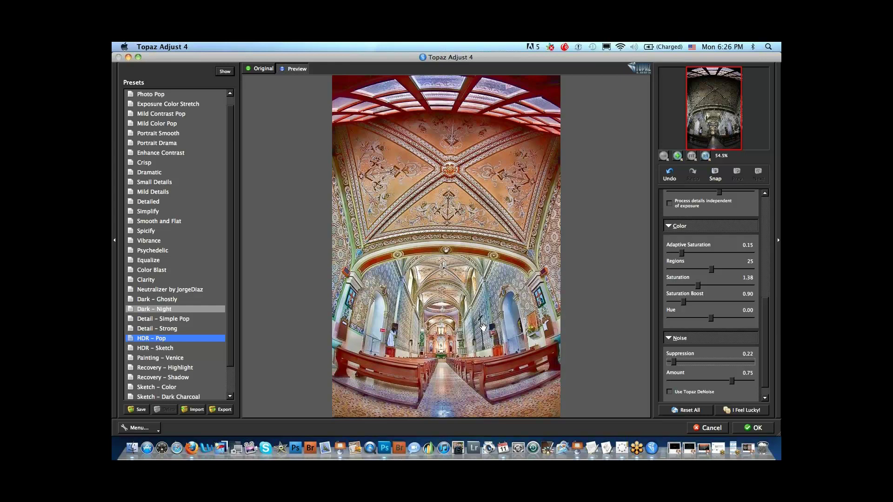
# Discard the Topaz Adjust changes to the church photo and close its document.
pyautogui.click(683, 412)
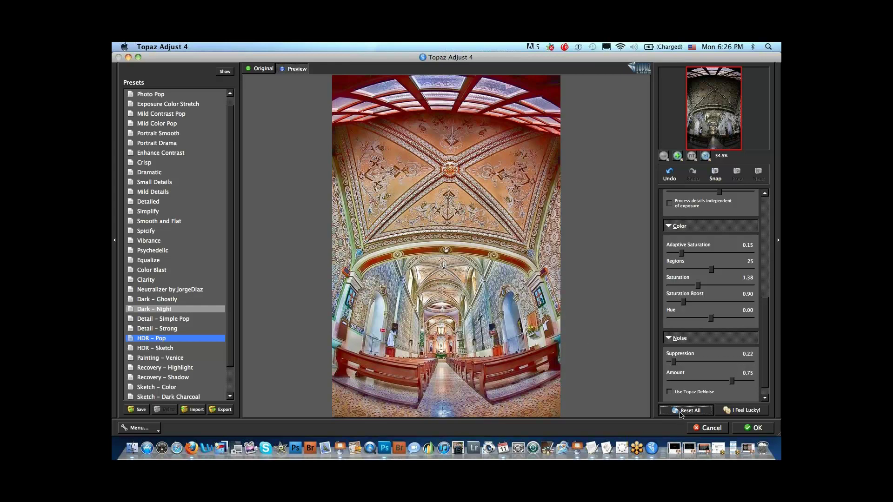
pyautogui.click(707, 430)
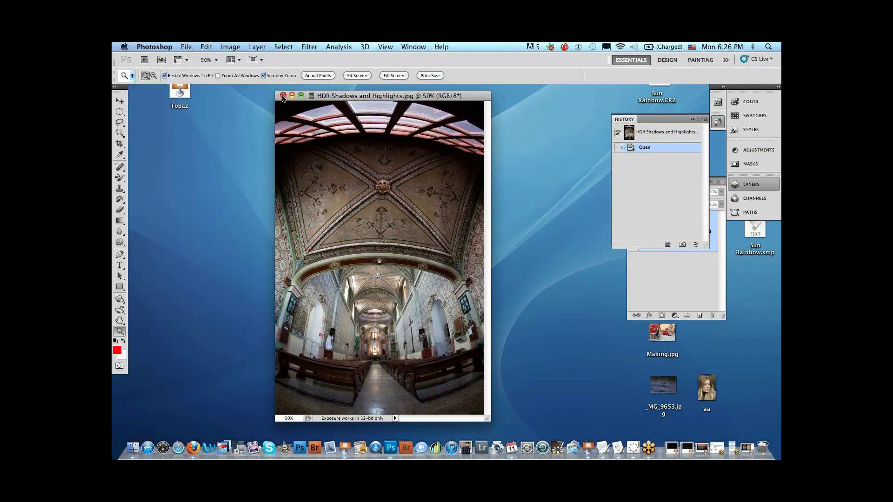
pyautogui.click(282, 95)
pyautogui.press('super+h')
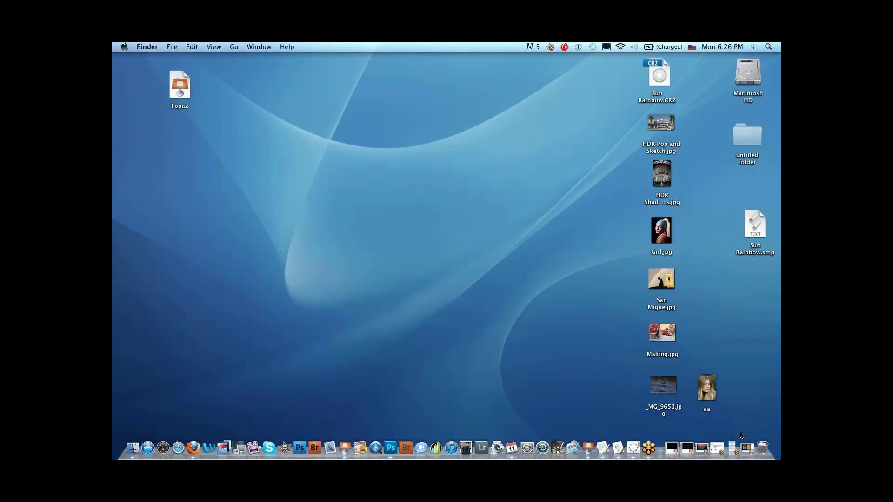
# Switch to Keynote, play the Topaz slideshow, and advance past the motel slide to the iHDR app page slide.
pyautogui.click(748, 450)
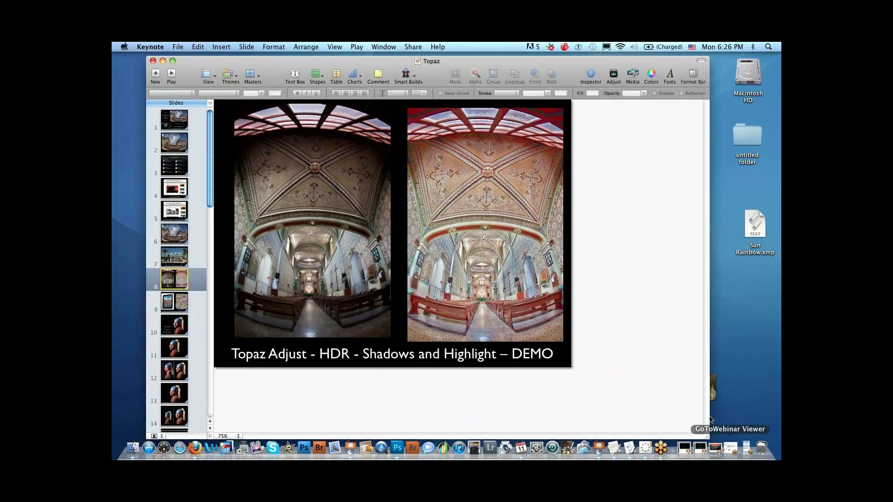
pyautogui.click(357, 47)
pyautogui.click(362, 56)
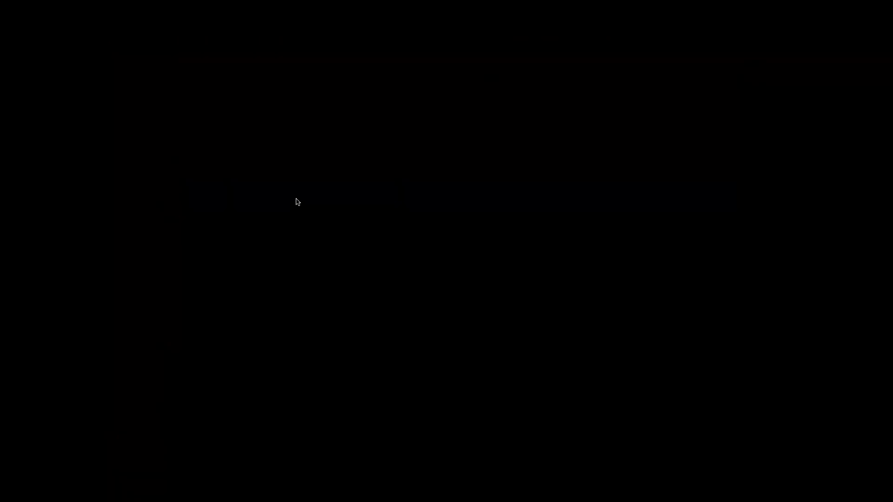
pyautogui.press('Right')
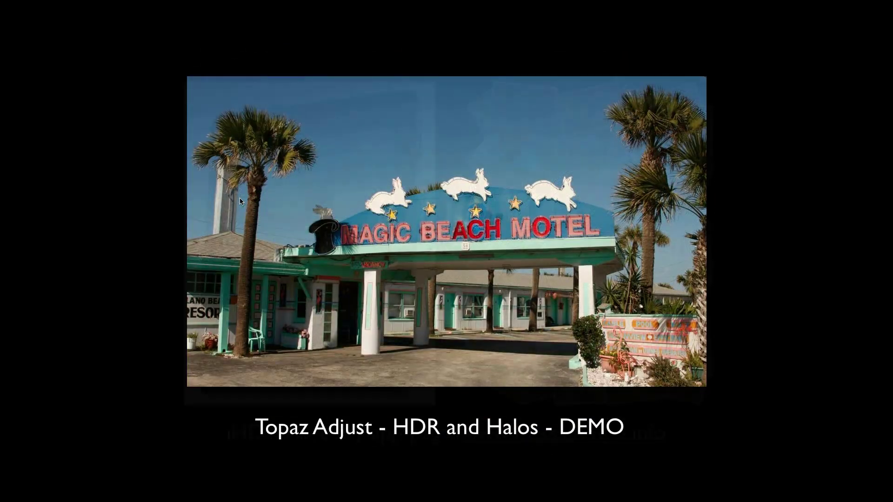
pyautogui.press('Right')
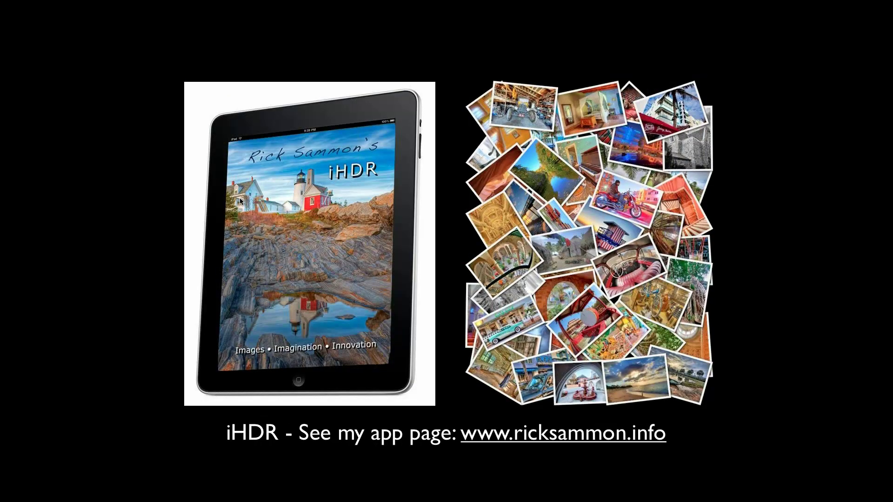
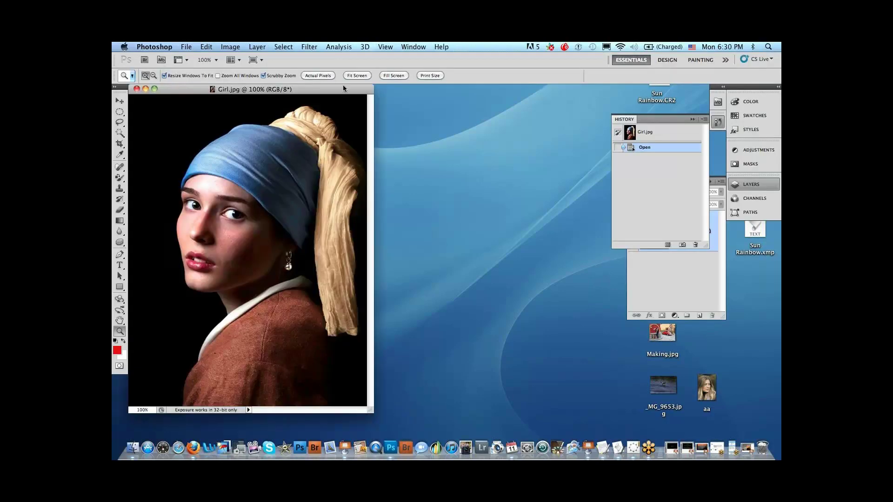
# Move the Girl.jpg window clear of the tools and open the photo in the Topaz Simplify 3 filter.
pyautogui.moveTo(188, 88); pyautogui.dragTo(306, 91)
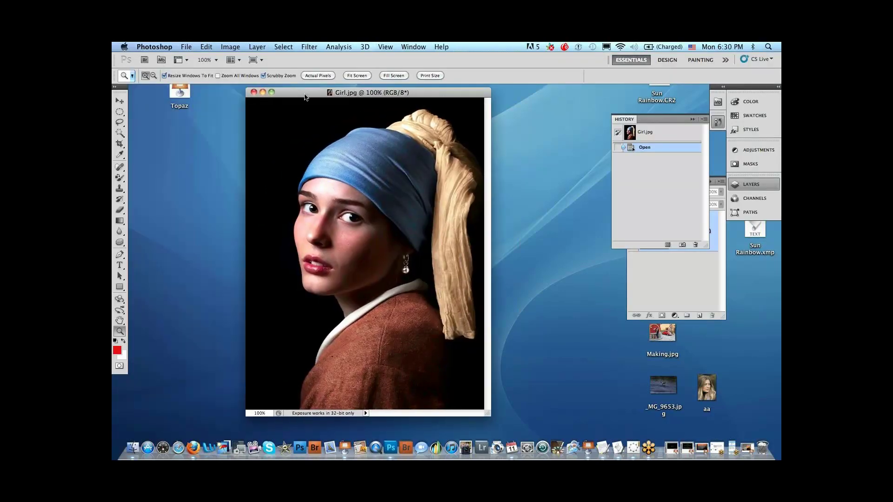
pyautogui.click(309, 46)
pyautogui.moveTo(344, 279)
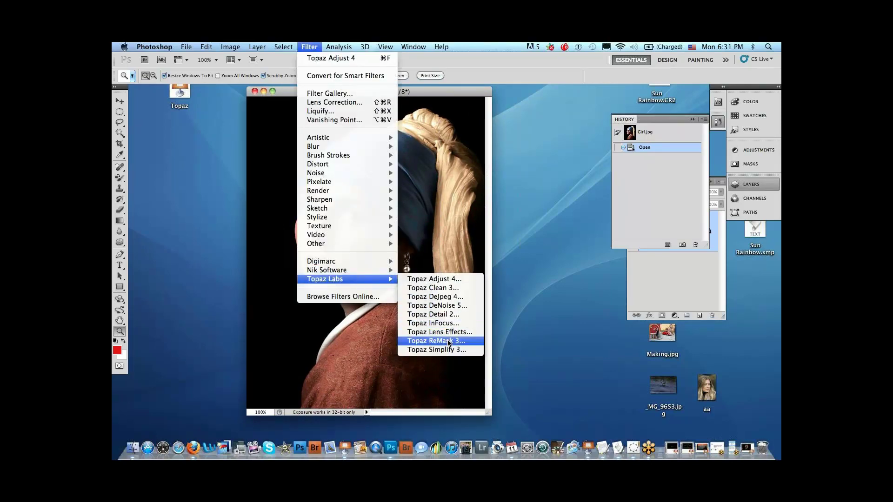
pyautogui.click(467, 353)
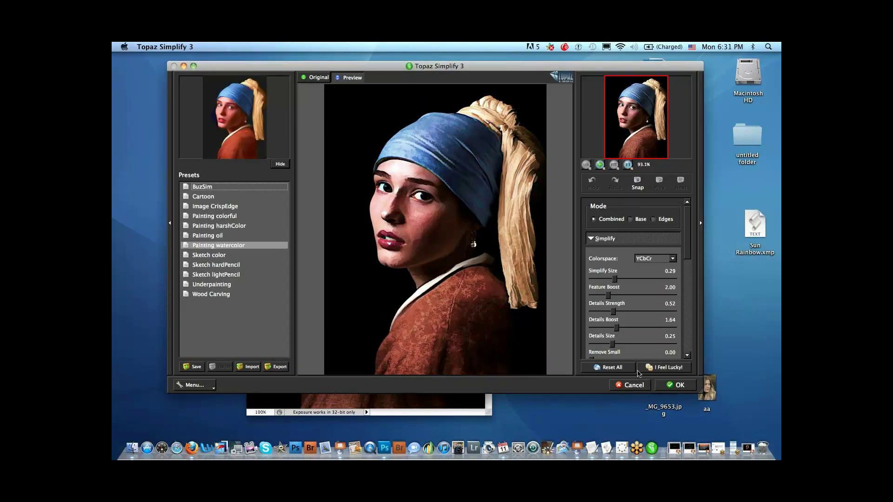
# Reset all adjustments, apply the Painting oil preset, and enlarge the filter window.
pyautogui.click(621, 372)
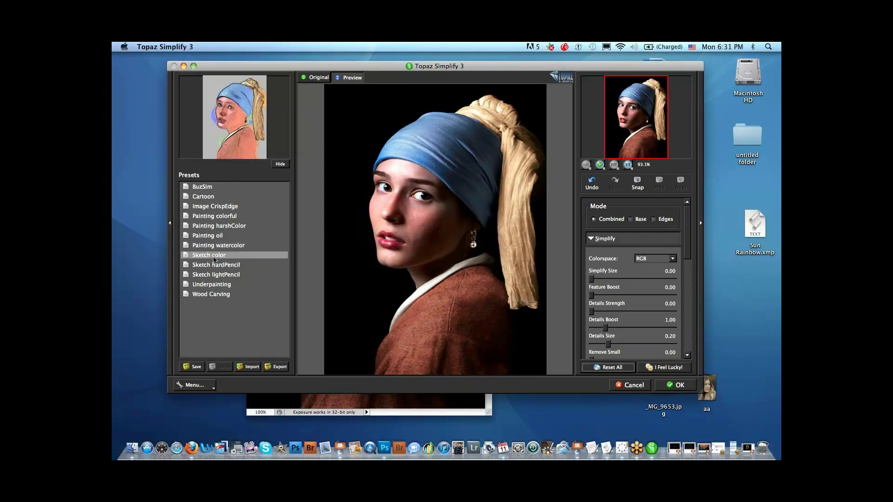
pyautogui.click(216, 236)
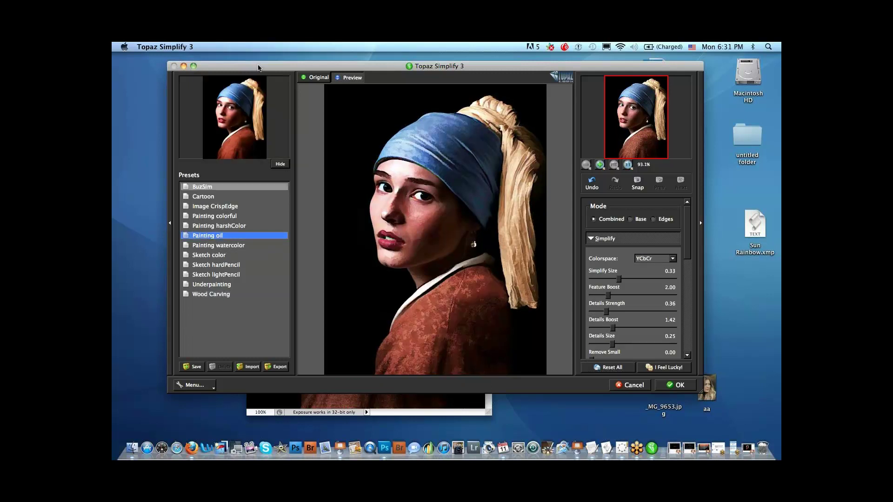
pyautogui.moveTo(259, 68); pyautogui.dragTo(228, 62)
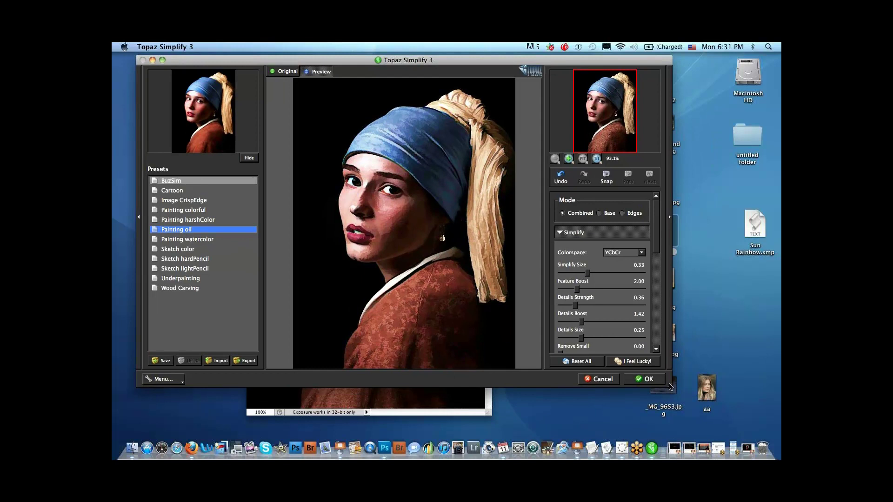
pyautogui.moveTo(672, 392); pyautogui.dragTo(750, 436)
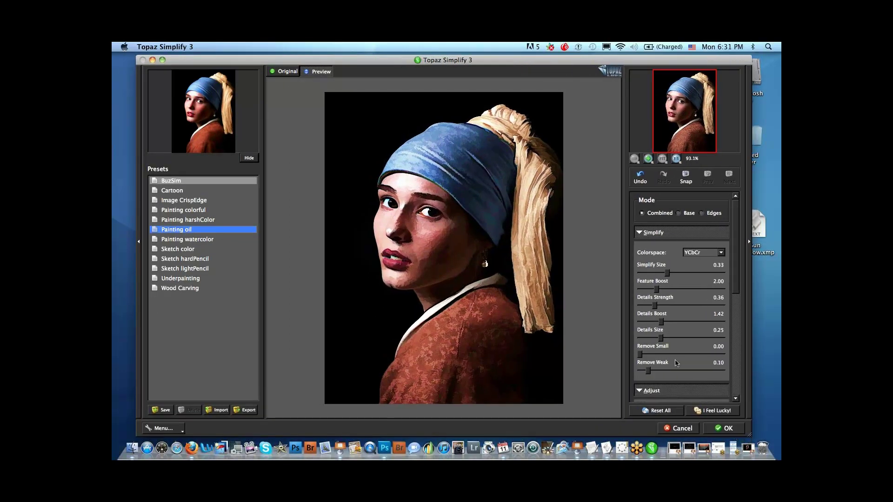
# Try different Simplify Size values, set it to 0.48, and compare the result with the original portrait.
pyautogui.moveTo(668, 273); pyautogui.dragTo(680, 275)
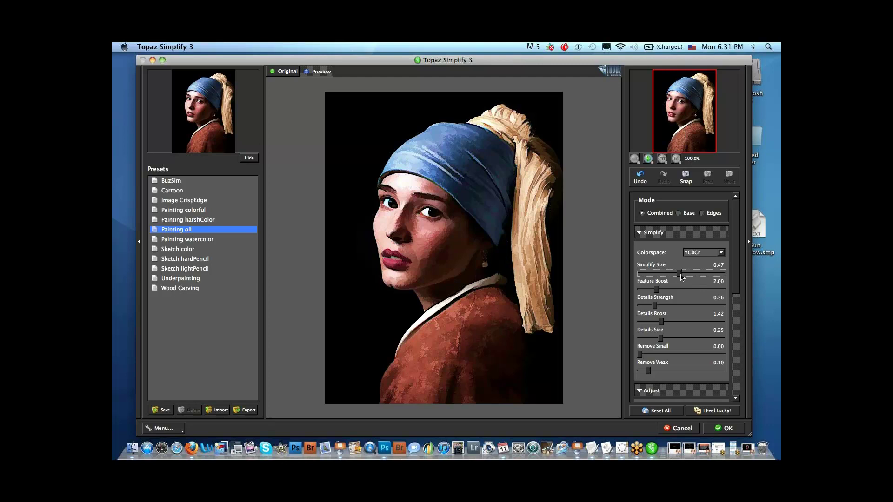
pyautogui.moveTo(682, 276); pyautogui.dragTo(671, 275)
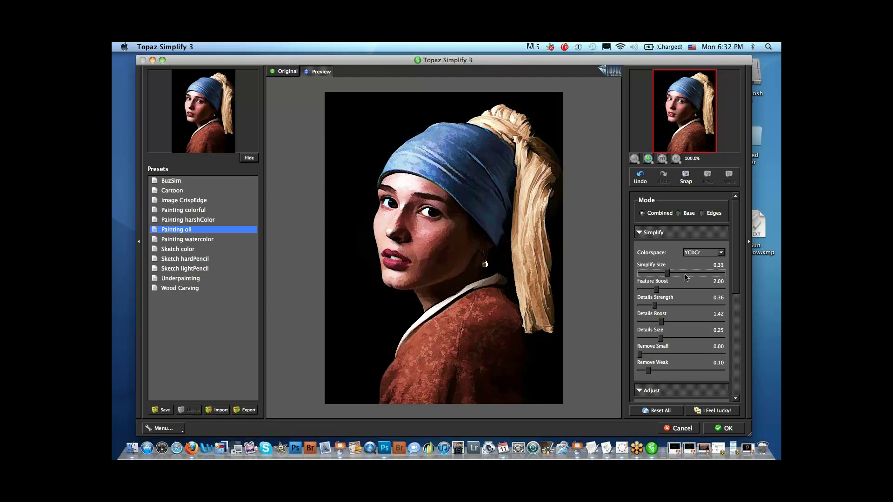
pyautogui.moveTo(673, 274); pyautogui.dragTo(680, 274)
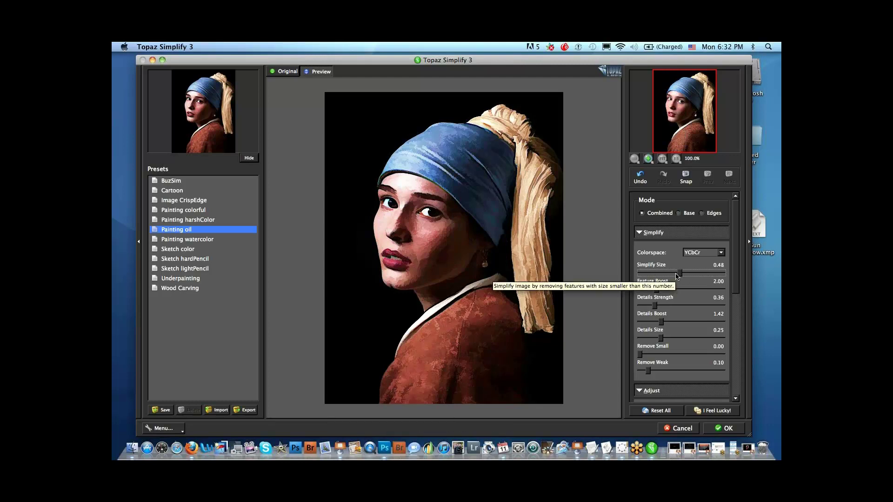
pyautogui.click(285, 71)
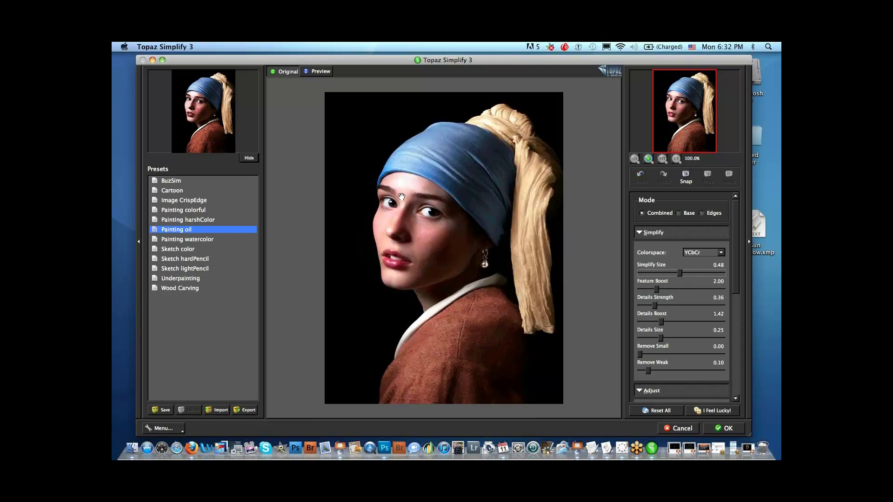
pyautogui.click(316, 72)
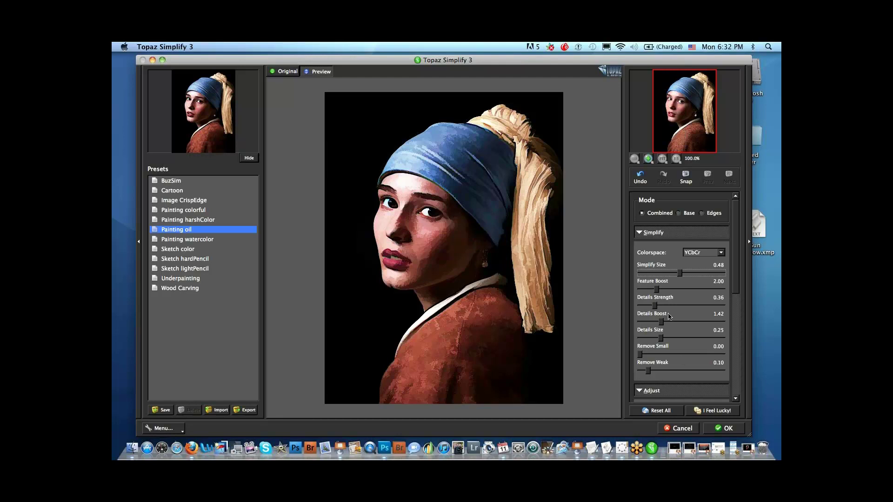
# Set Details Strength to 0.51 and Feature Boost to 3.33, and apply the Simplify effect to the portrait.
pyautogui.moveTo(655, 306); pyautogui.dragTo(663, 307)
pyautogui.moveTo(658, 291)
pyautogui.mouseDown()
pyautogui.moveTo(702, 290)
pyautogui.moveTo(668, 289)
pyautogui.mouseUp()
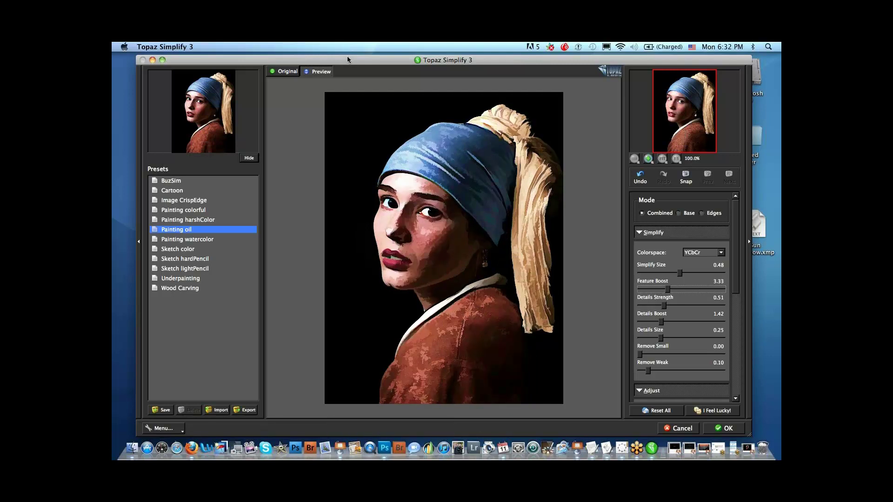
pyautogui.moveTo(347, 59); pyautogui.dragTo(341, 58)
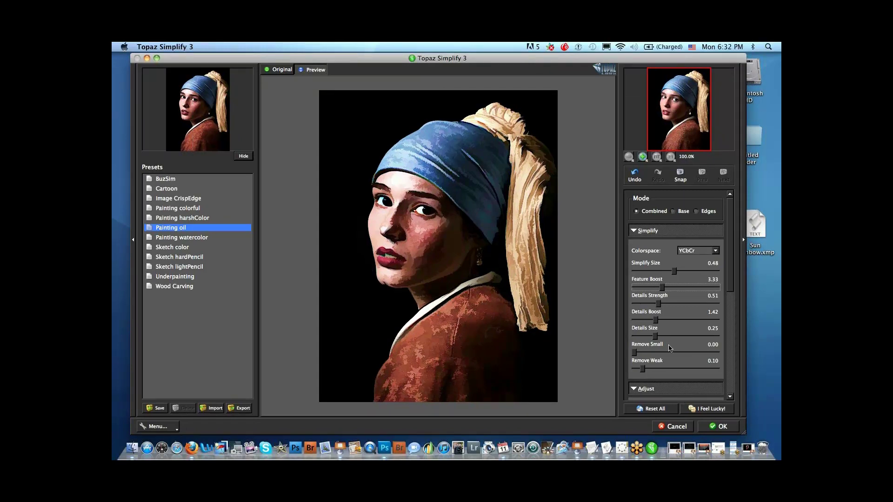
pyautogui.click(715, 427)
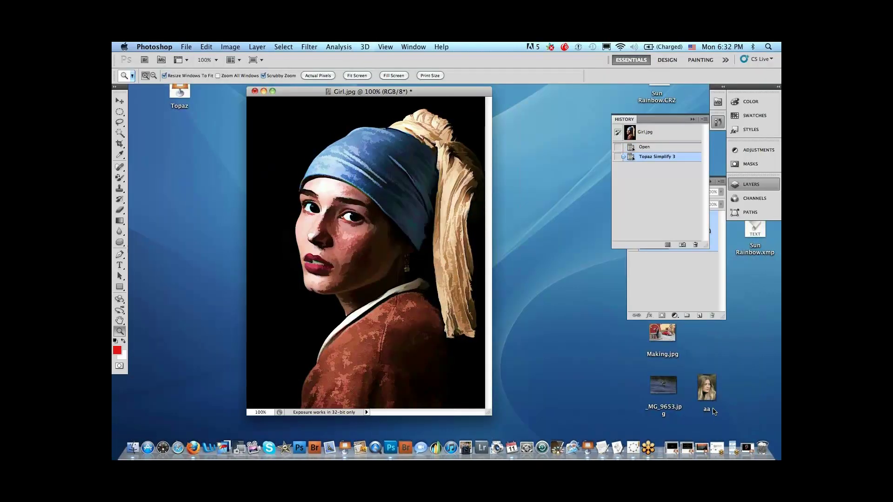
pyautogui.click(229, 46)
pyautogui.click(325, 88)
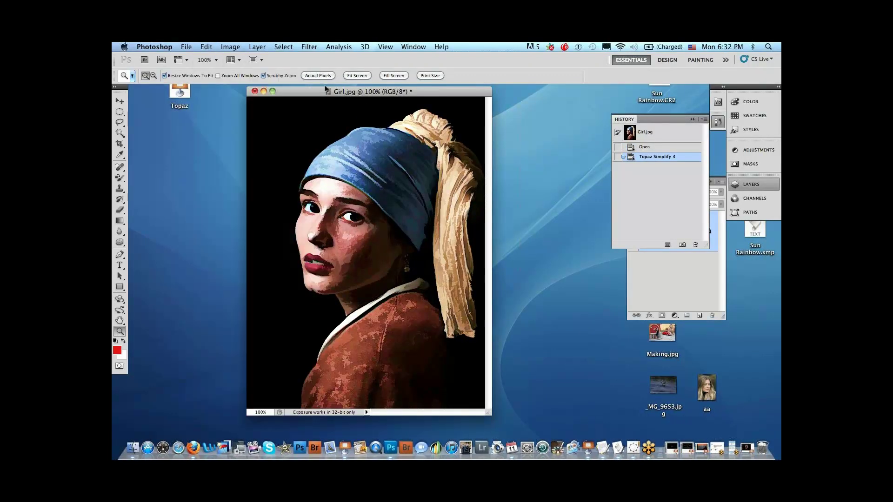
pyautogui.moveTo(324, 95); pyautogui.dragTo(331, 95)
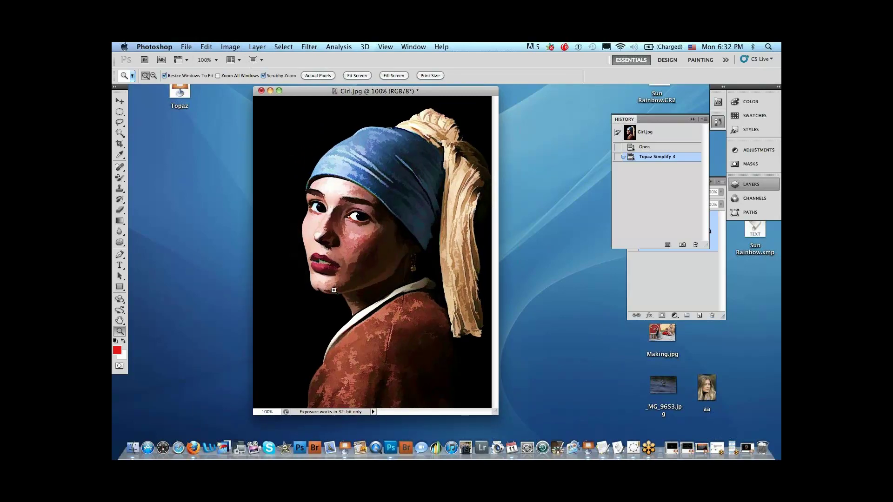
# Switch to Keynote to view slide 12 with the painting beside the portrait, and return to Girl.jpg in Photoshop.
pyautogui.click(733, 449)
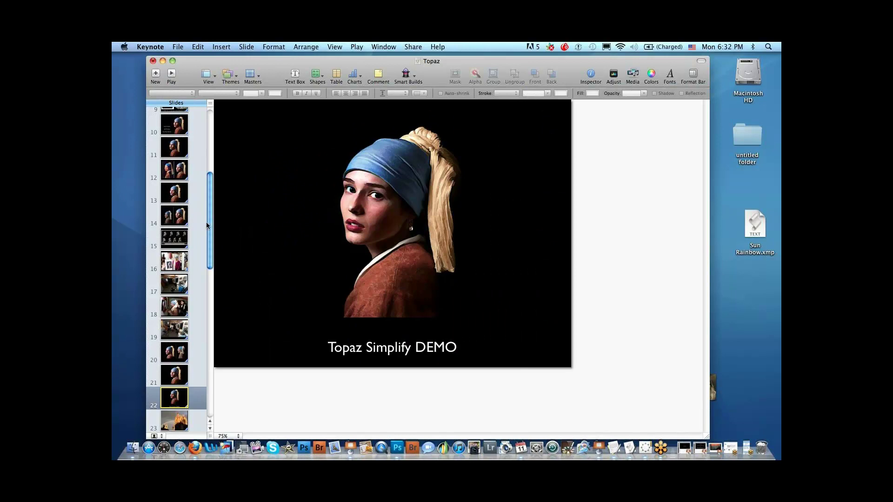
pyautogui.moveTo(208, 225); pyautogui.dragTo(207, 205)
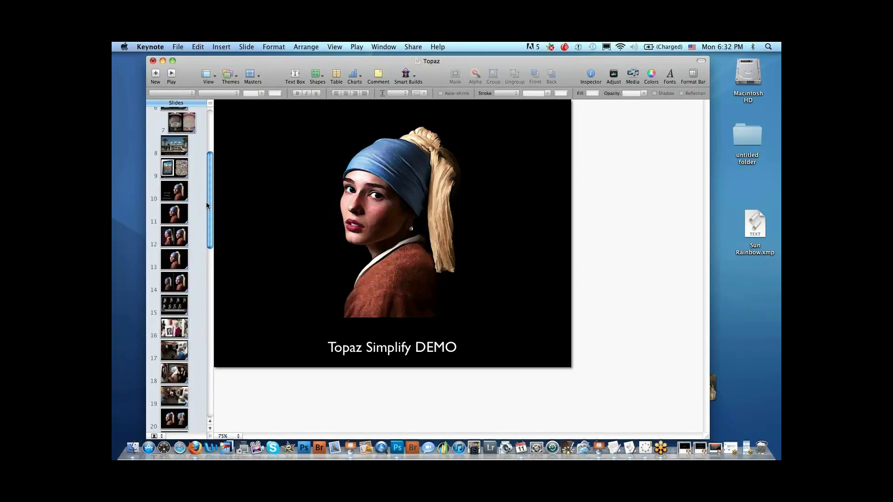
pyautogui.click(182, 230)
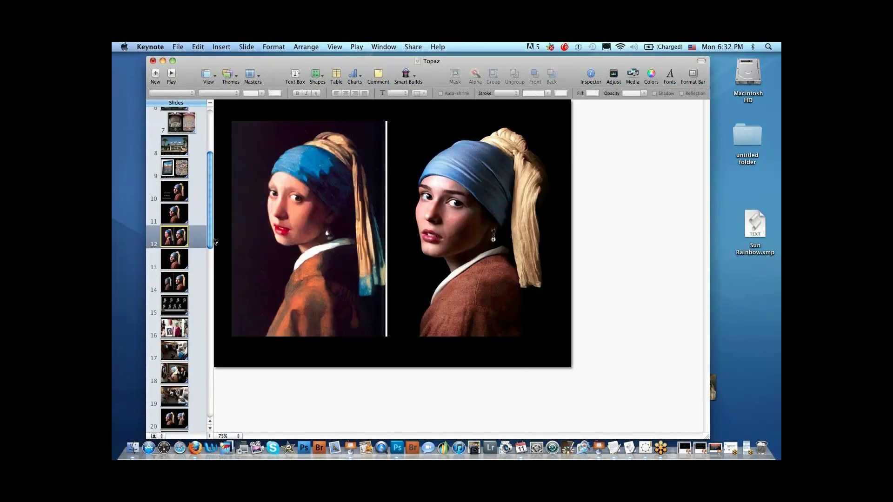
pyautogui.click(162, 61)
pyautogui.click(296, 95)
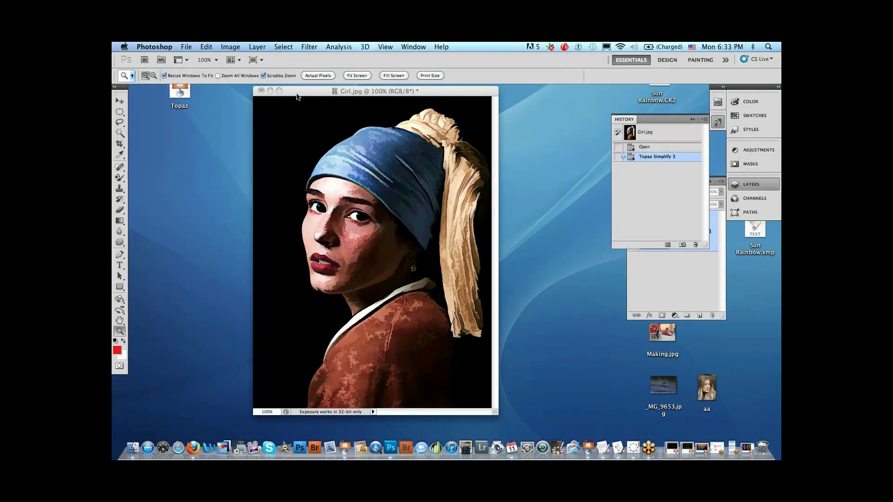
pyautogui.moveTo(297, 96); pyautogui.dragTo(289, 95)
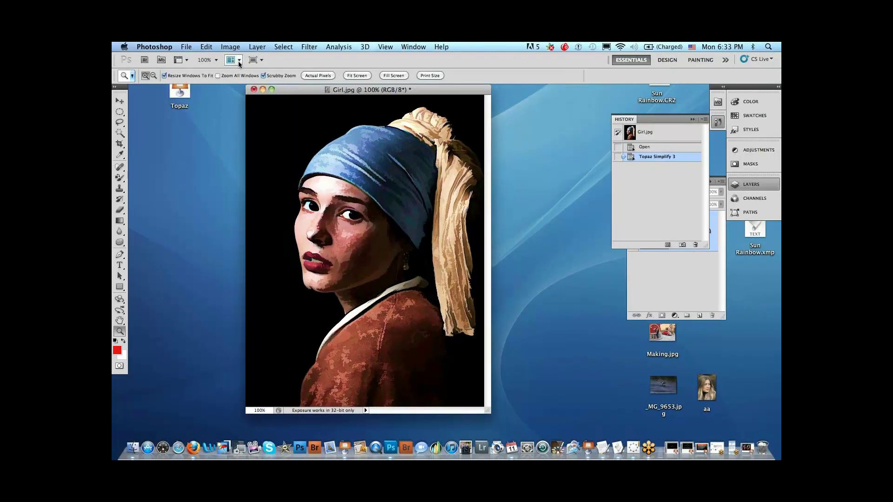
# Start a Fade of the Topaz Simplify 3 effect, try 63% opacity, and set the opacity to 98%.
pyautogui.click(208, 46)
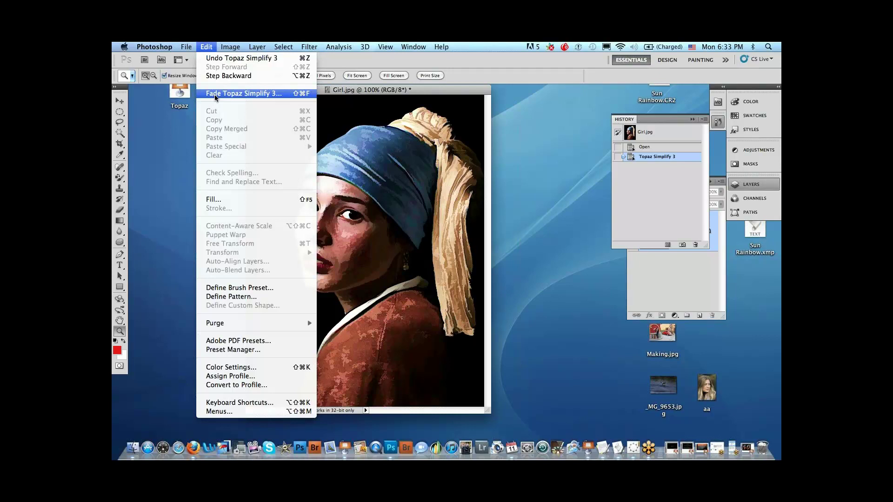
pyautogui.click(218, 95)
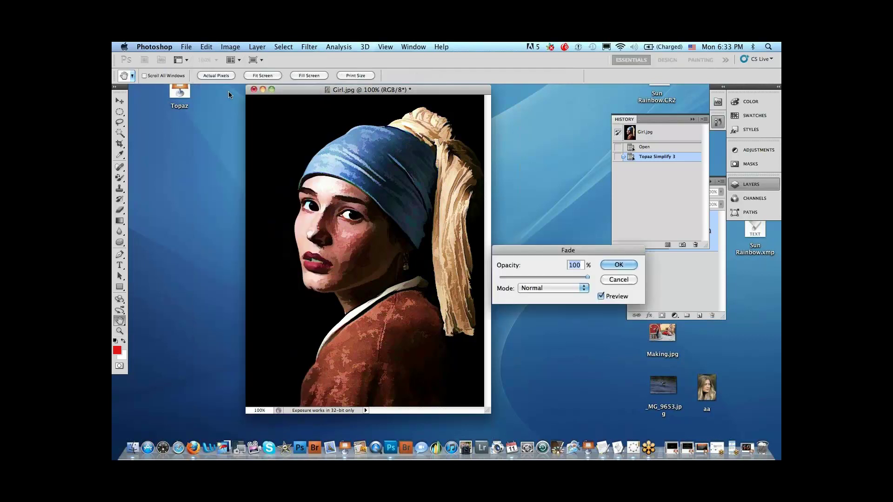
pyautogui.moveTo(568, 254); pyautogui.dragTo(572, 281)
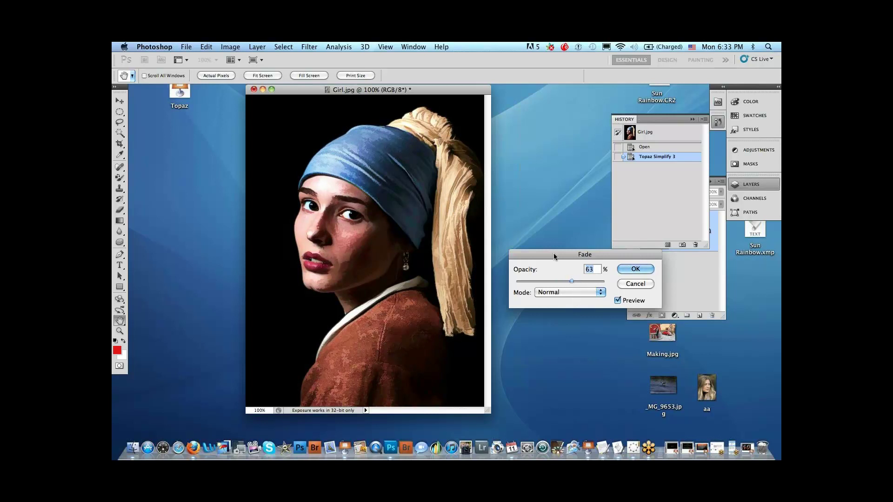
pyautogui.moveTo(553, 256); pyautogui.dragTo(597, 277)
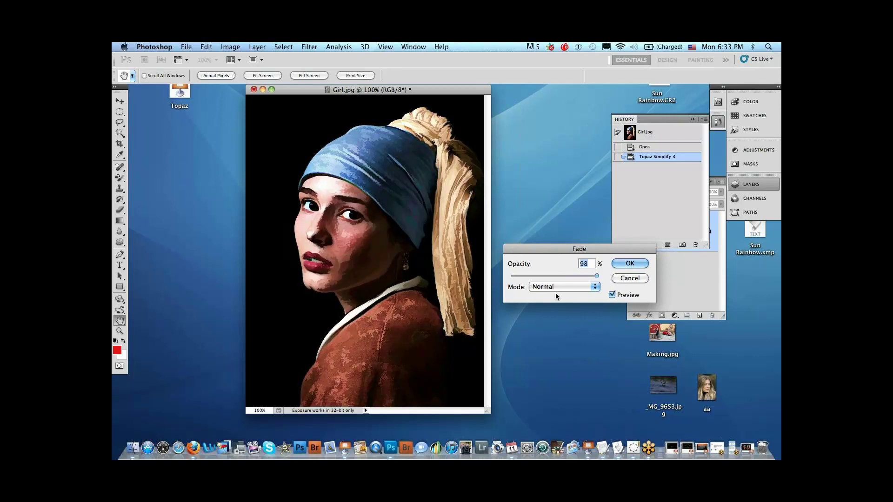
# Try Color Burn as the Fade blending mode, choose Darken instead, and apply the Fade.
pyautogui.click(567, 286)
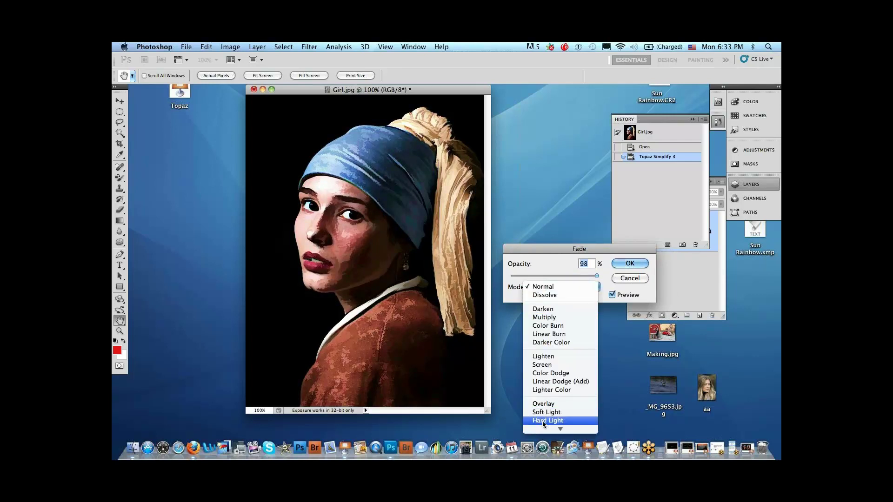
pyautogui.click(553, 327)
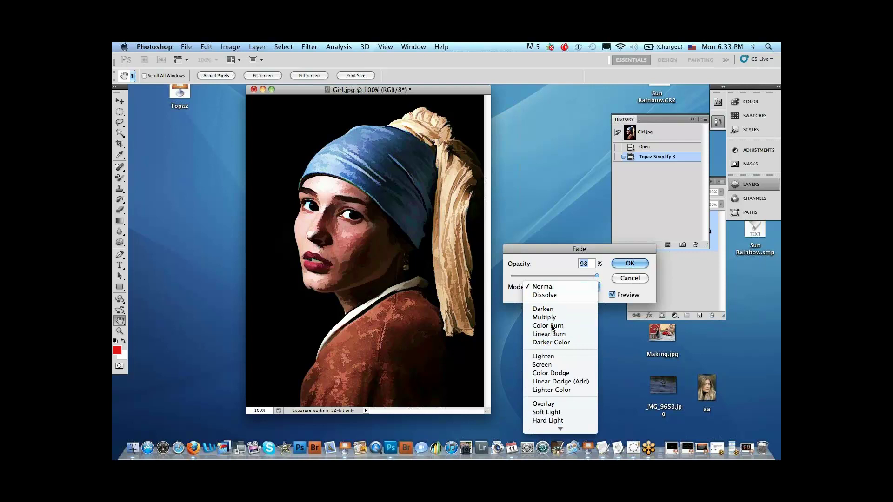
pyautogui.click(553, 287)
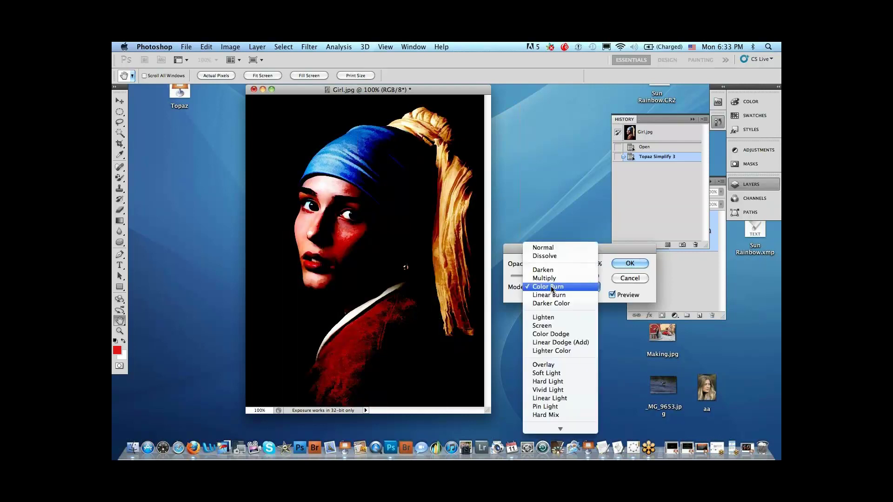
pyautogui.click(554, 271)
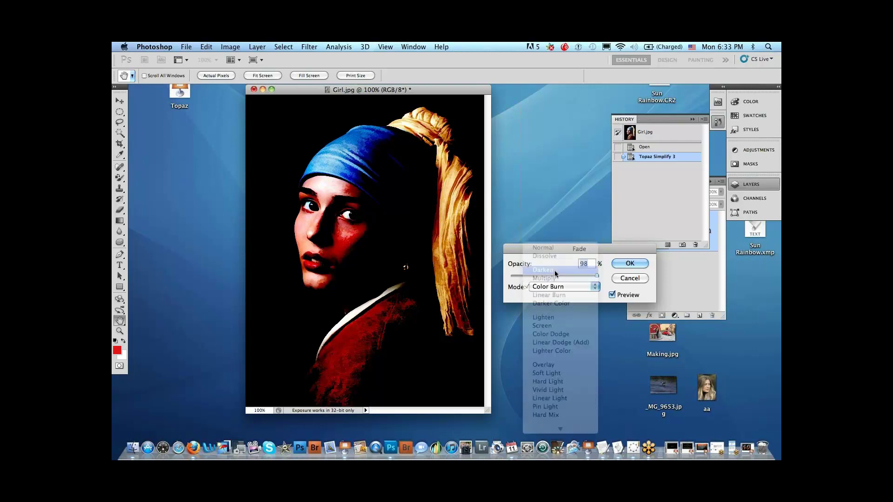
pyautogui.click(633, 264)
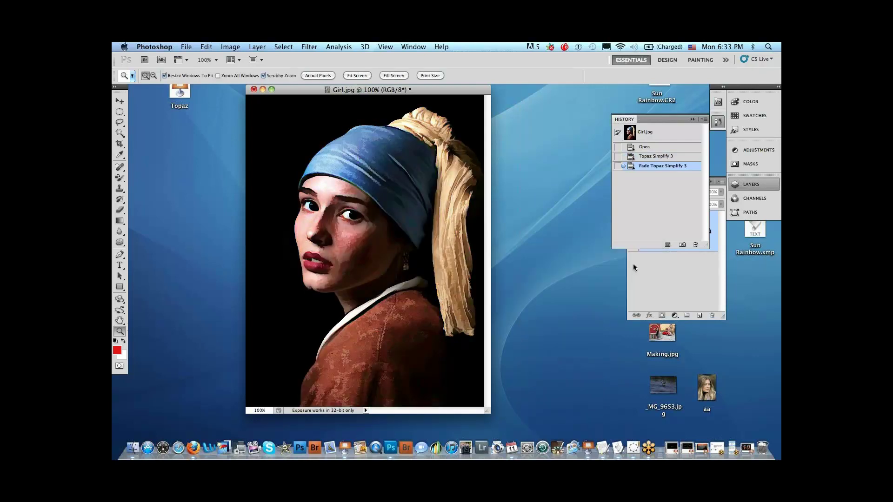
# Compare the Simplify, faded and original versions of the portrait through the history states, and return to the faded version.
pyautogui.click(651, 157)
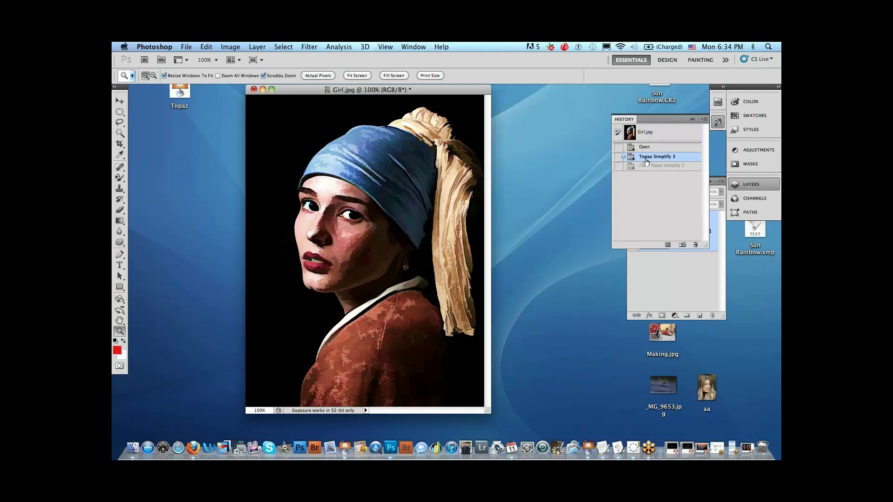
pyautogui.click(651, 167)
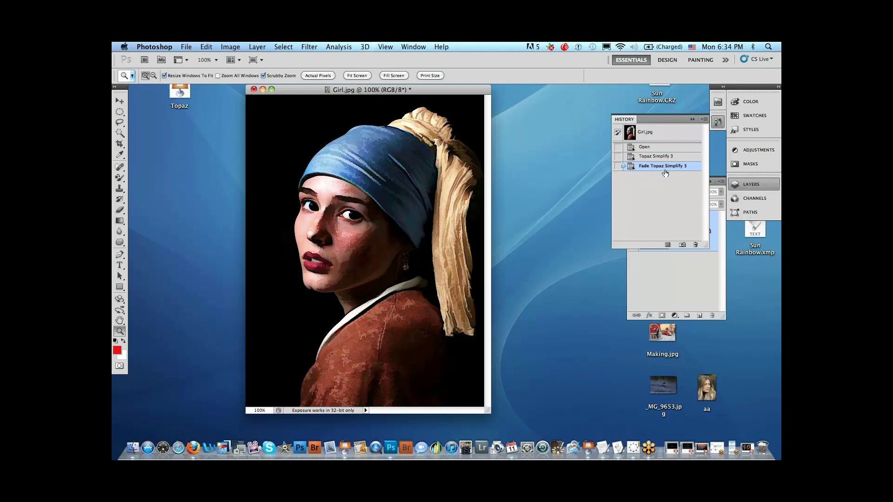
pyautogui.click(652, 148)
pyautogui.moveTo(384, 87); pyautogui.dragTo(385, 87)
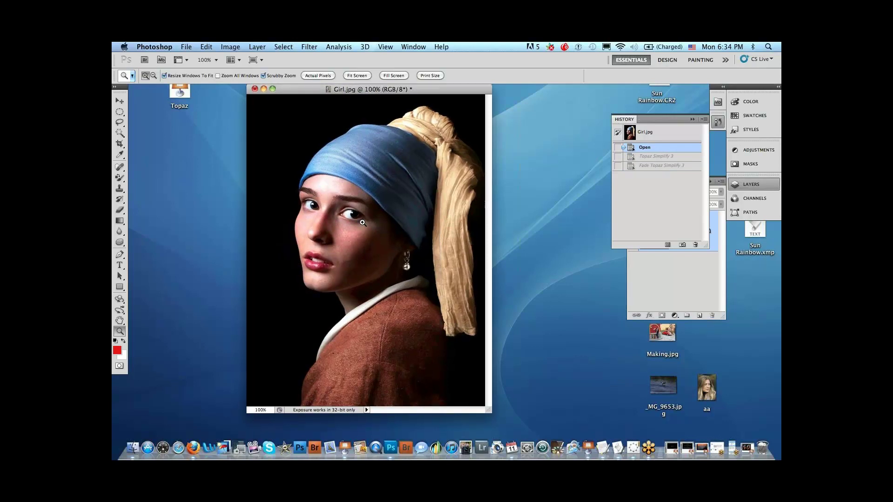
pyautogui.click(651, 166)
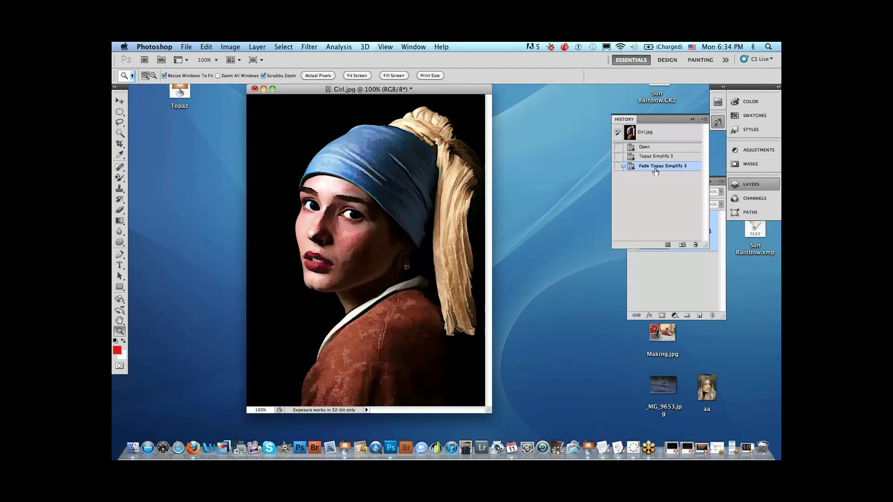
# Choose the Color Replacement Tool and pick a slightly brighter red as the foreground color.
pyautogui.click(119, 178)
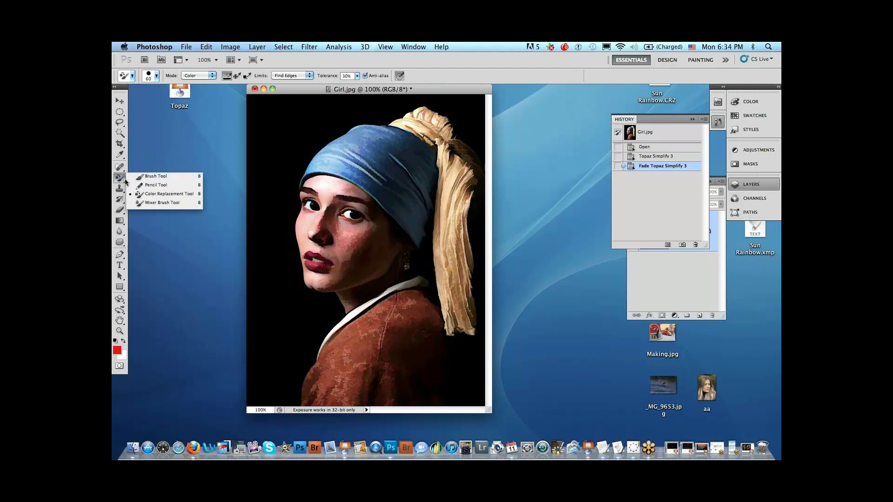
pyautogui.click(157, 195)
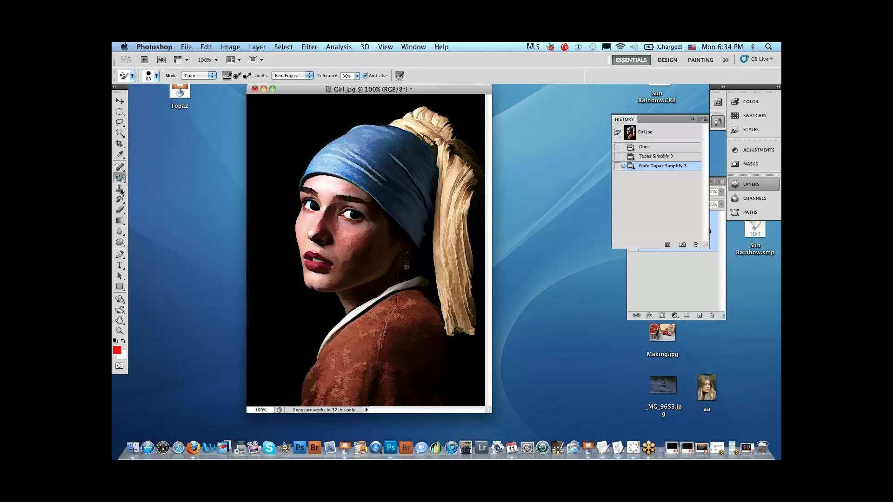
pyautogui.click(117, 352)
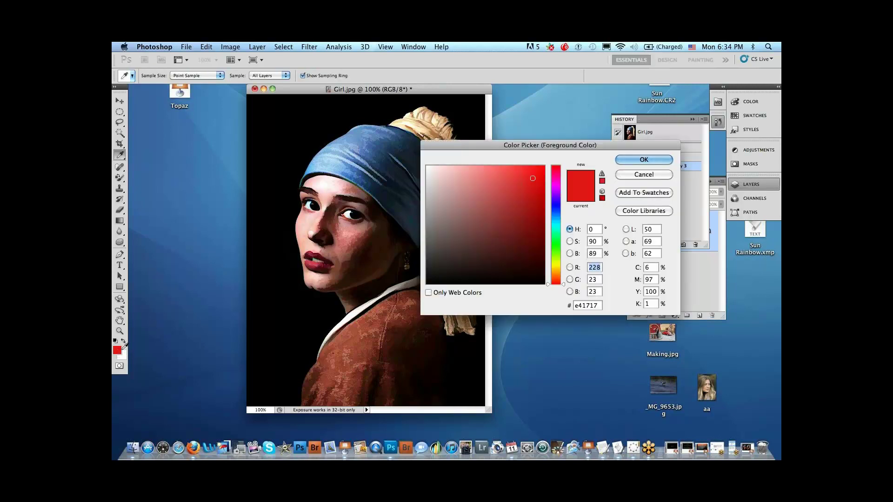
pyautogui.click(531, 173)
pyautogui.click(638, 159)
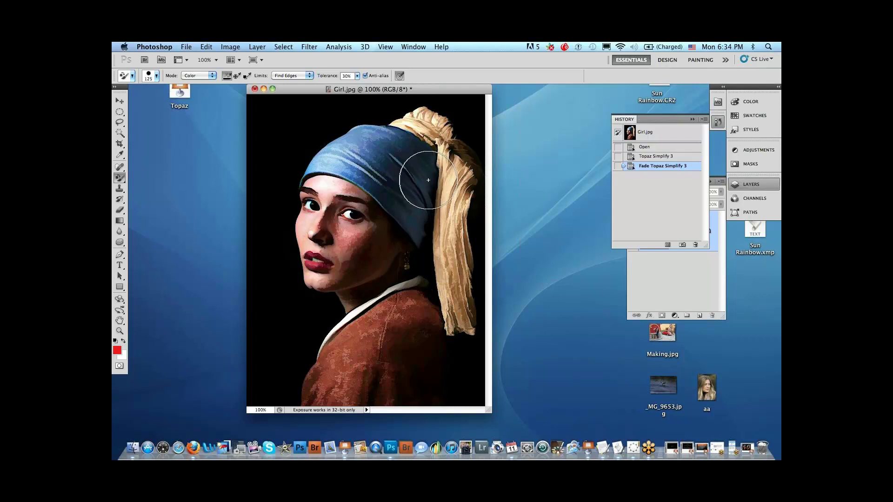
# Recolor the yellow hanging part of the headscarf red with a smaller brush, and close the portrait.
pyautogui.press('[')
pyautogui.press('[')
pyautogui.moveTo(443, 206)
pyautogui.mouseDown()
pyautogui.moveTo(443, 311)
pyautogui.moveTo(447, 172)
pyautogui.moveTo(419, 123)
pyautogui.moveTo(439, 143)
pyautogui.moveTo(458, 298)
pyautogui.moveTo(457, 184)
pyautogui.moveTo(452, 284)
pyautogui.moveTo(464, 325)
pyautogui.moveTo(452, 326)
pyautogui.moveTo(463, 198)
pyautogui.mouseUp()
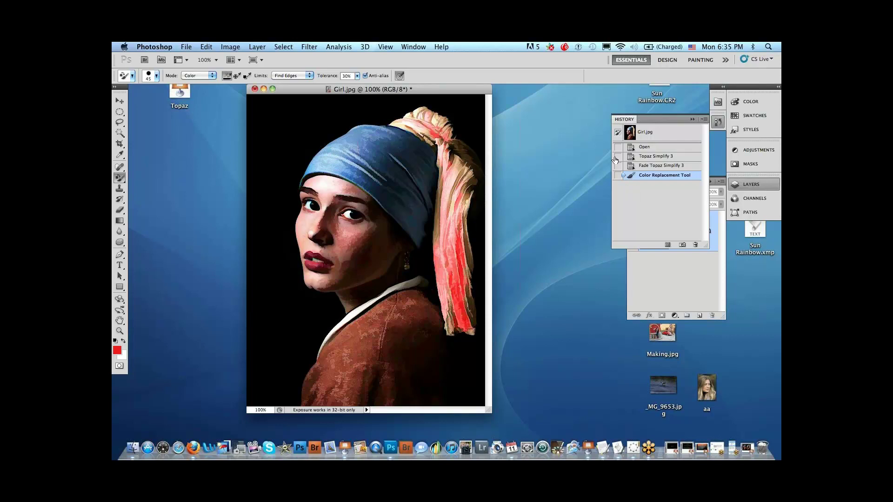
pyautogui.press('super+w')
pyautogui.click(432, 184)
# Switch to the Topaz presentation in Keynote and play the slideshow from slide 23 with the rainbow and church.
pyautogui.click(745, 448)
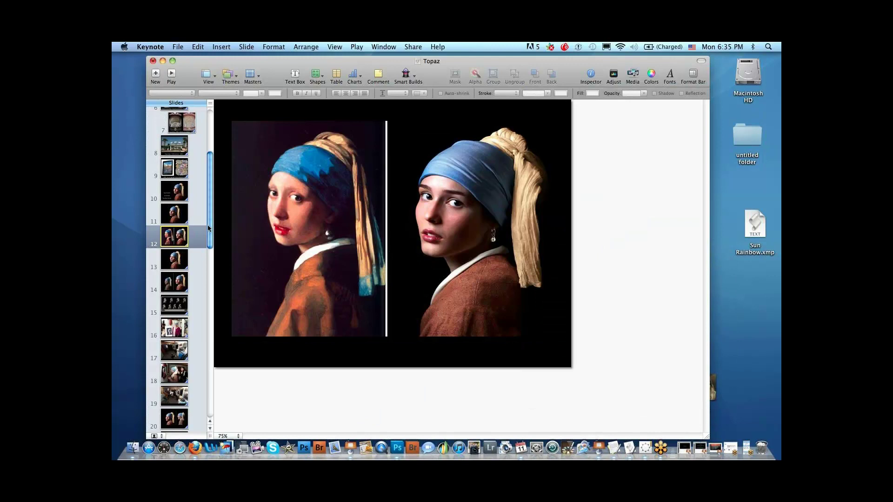
pyautogui.scroll(-10, 200, 293)
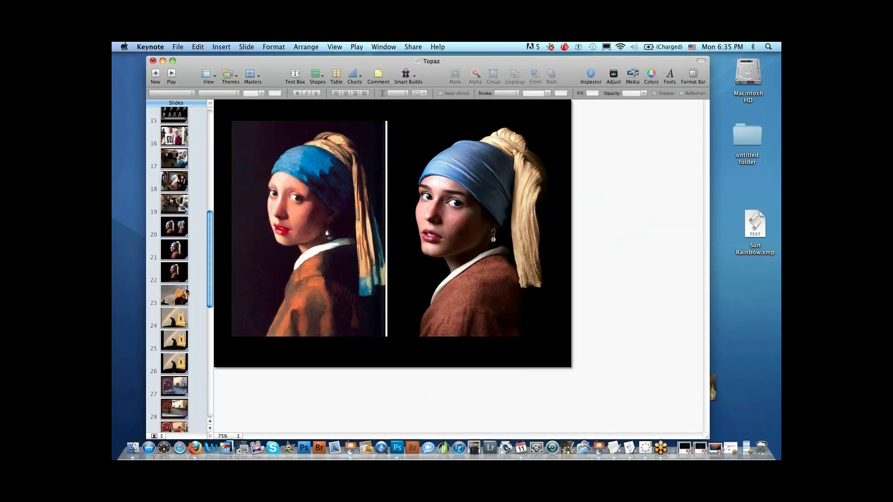
pyautogui.click(180, 294)
pyautogui.click(335, 47)
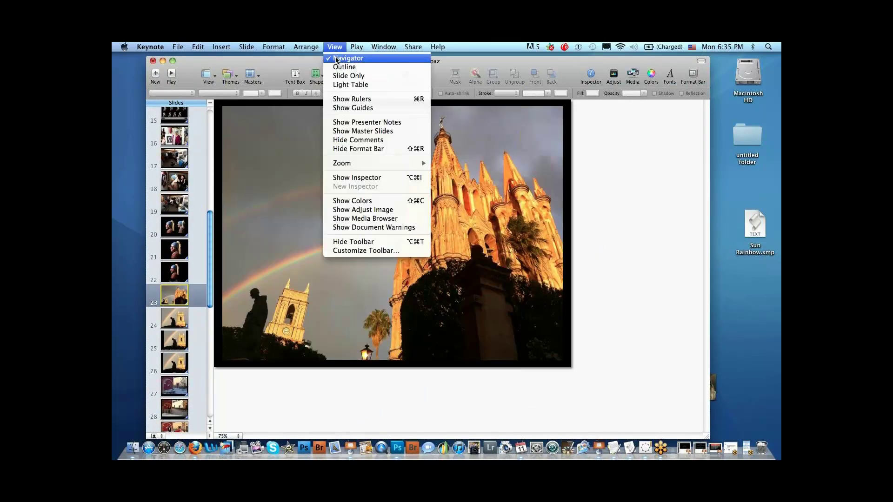
pyautogui.click(372, 57)
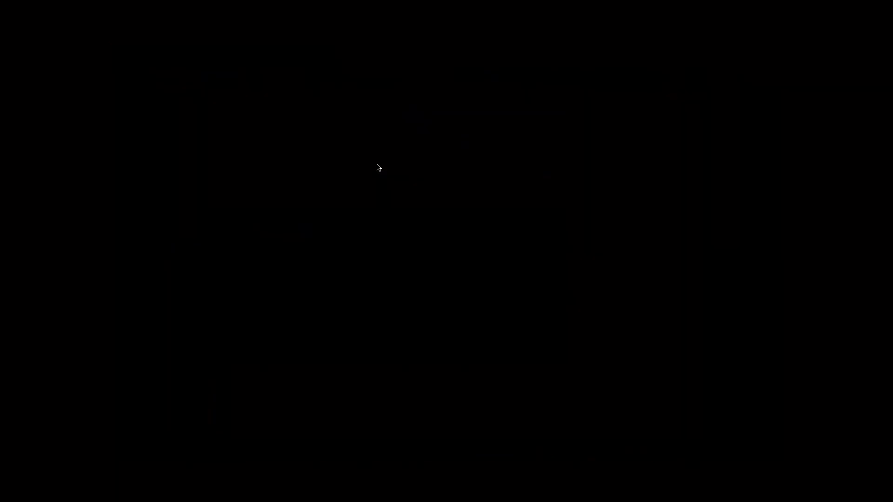
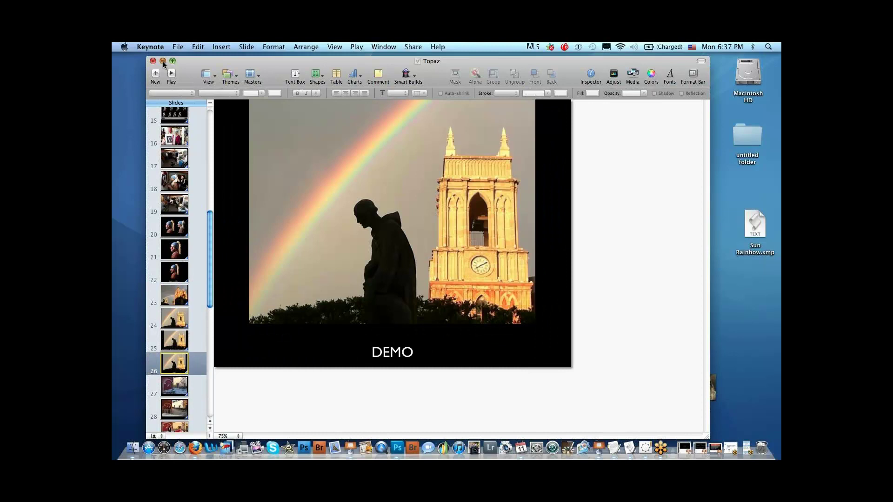
# Open San Migue.jpg from the desktop in Photoshop.
pyautogui.moveTo(661, 279); pyautogui.dragTo(393, 443)
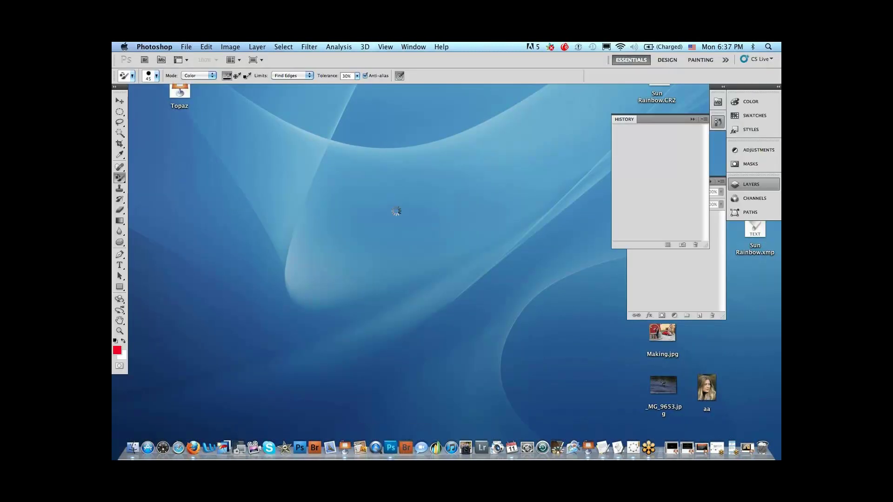
# Switch to Keynote and compare the original rainbow photo on slide 24 with the edited versions on slides 25 and 26.
pyautogui.click(748, 449)
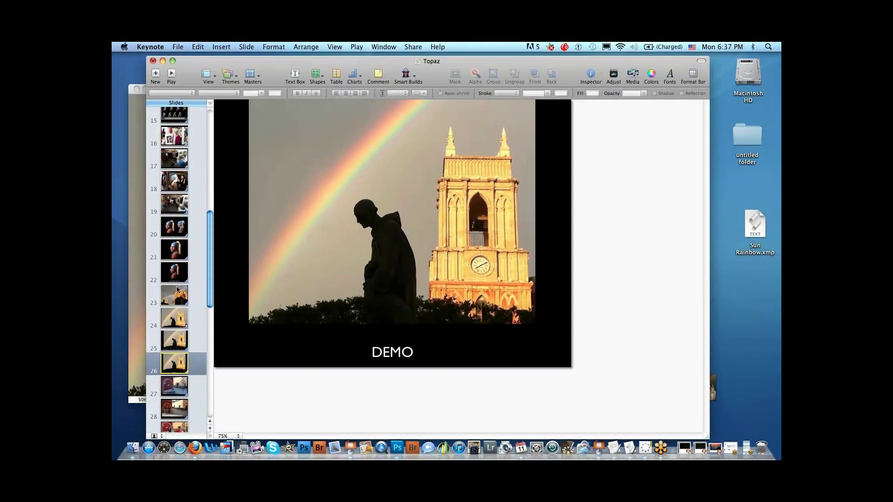
pyautogui.click(178, 317)
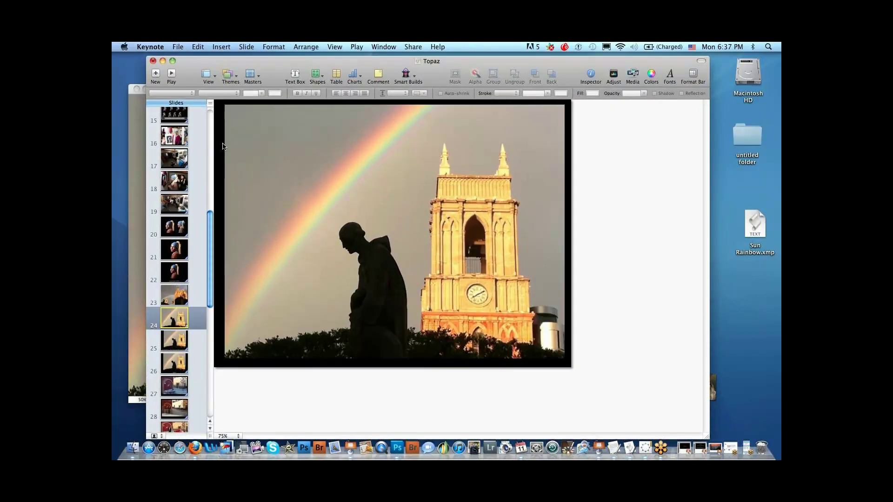
pyautogui.click(178, 363)
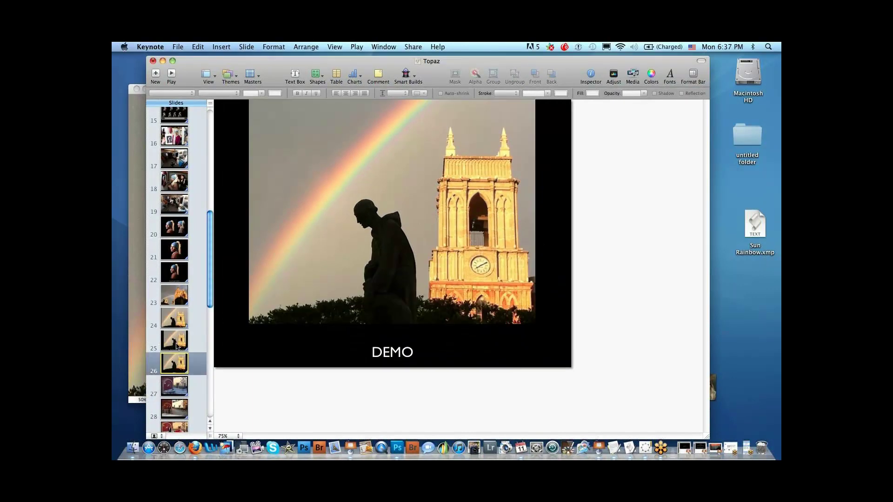
pyautogui.click(181, 323)
pyautogui.click(180, 353)
pyautogui.click(181, 326)
pyautogui.click(176, 367)
pyautogui.click(178, 324)
pyautogui.click(176, 369)
pyautogui.click(182, 322)
pyautogui.click(178, 356)
pyautogui.click(180, 328)
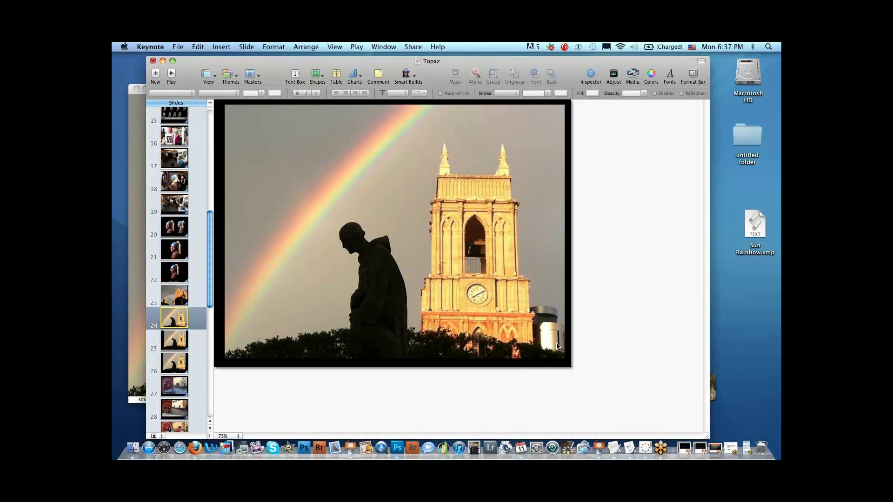
pyautogui.click(192, 346)
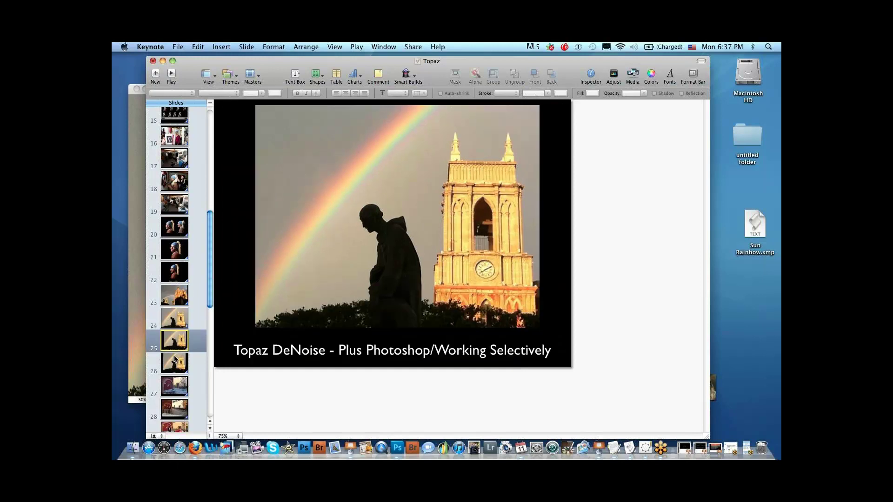
pyautogui.click(183, 310)
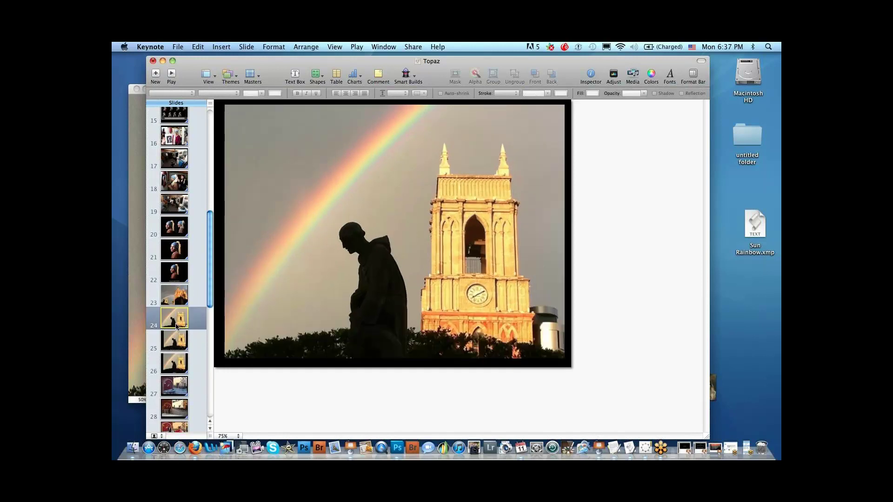
pyautogui.click(177, 349)
pyautogui.click(186, 318)
pyautogui.click(177, 344)
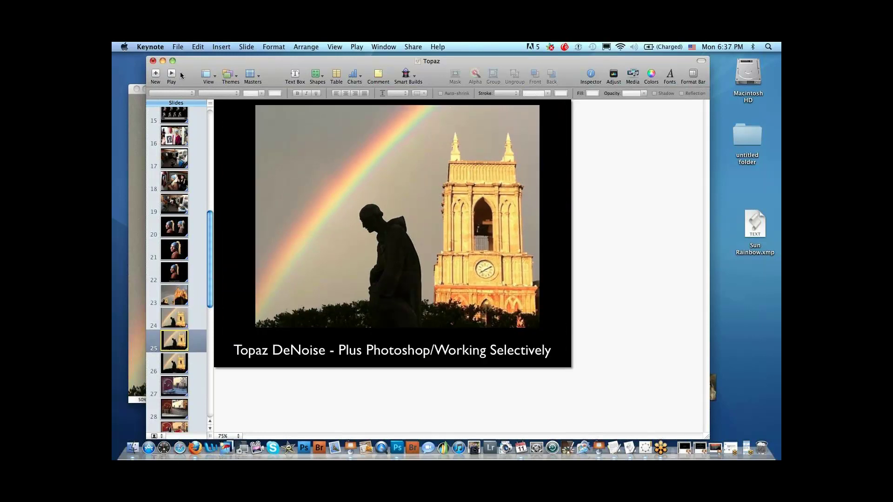
pyautogui.click(180, 359)
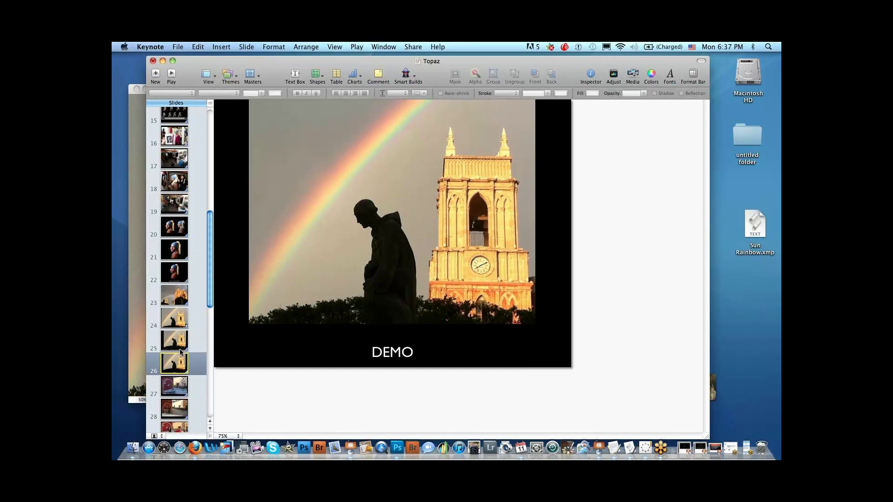
# Minimize the Keynote presentation, return to San Migue.jpg in Photoshop, and move its window toward the middle of the workspace.
pyautogui.click(163, 62)
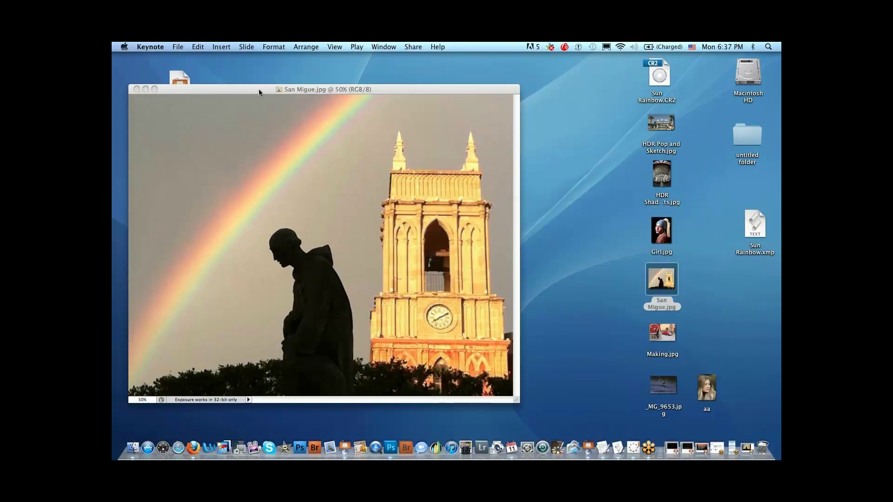
pyautogui.click(259, 87)
pyautogui.moveTo(258, 87); pyautogui.dragTo(316, 96)
# Launch Topaz DeNoise 5 on San Migue.jpg, enlarge its window, and centre the preview on the statue's head and shoulders.
pyautogui.click(309, 46)
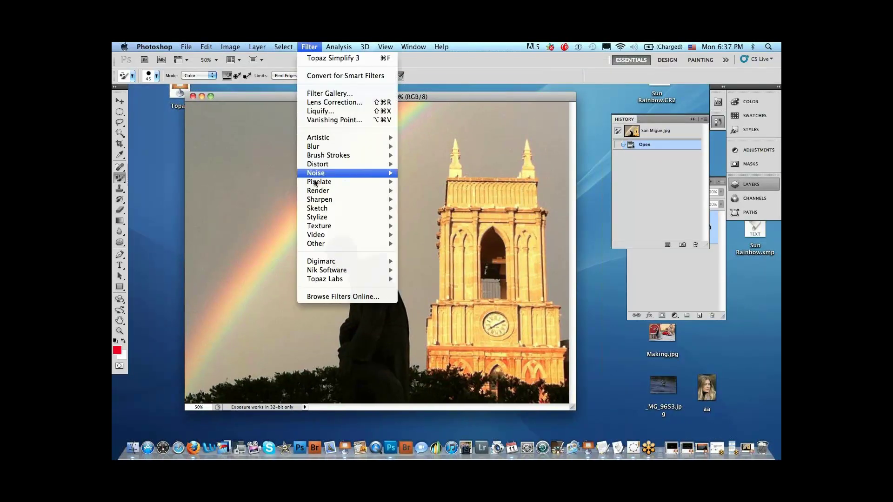
pyautogui.moveTo(325, 278)
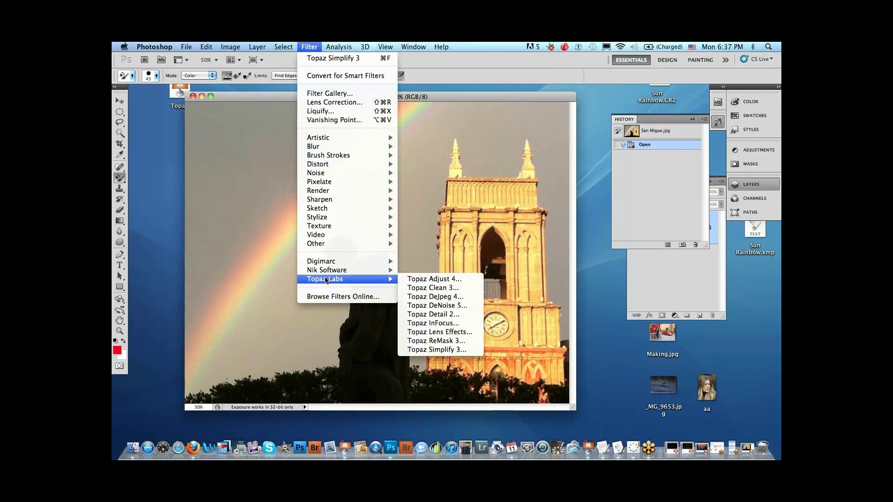
pyautogui.click(472, 306)
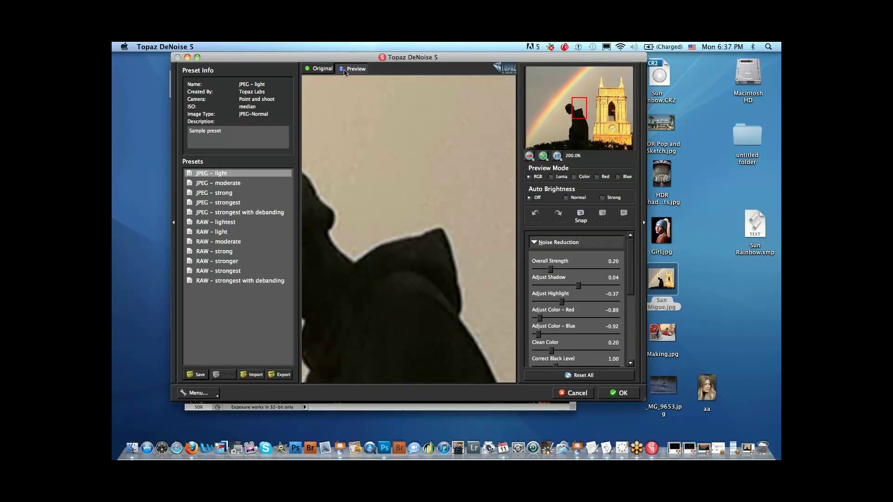
pyautogui.moveTo(348, 58); pyautogui.dragTo(327, 57)
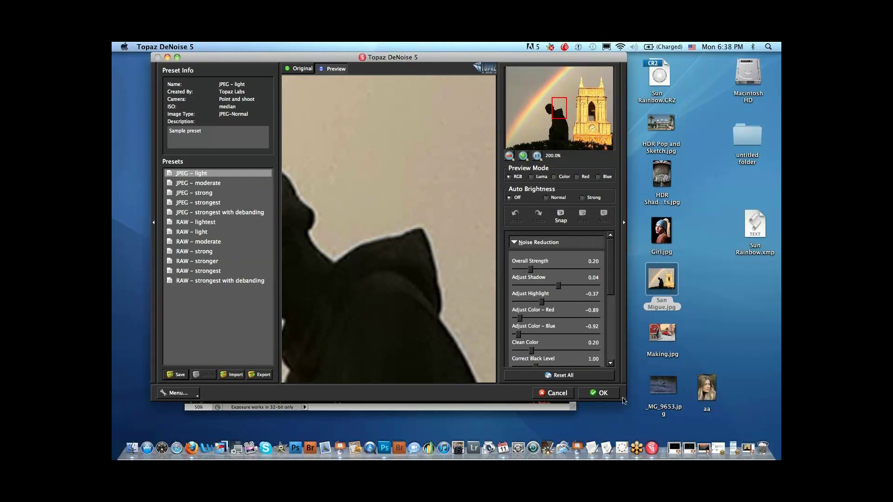
pyautogui.moveTo(624, 403); pyautogui.dragTo(774, 435)
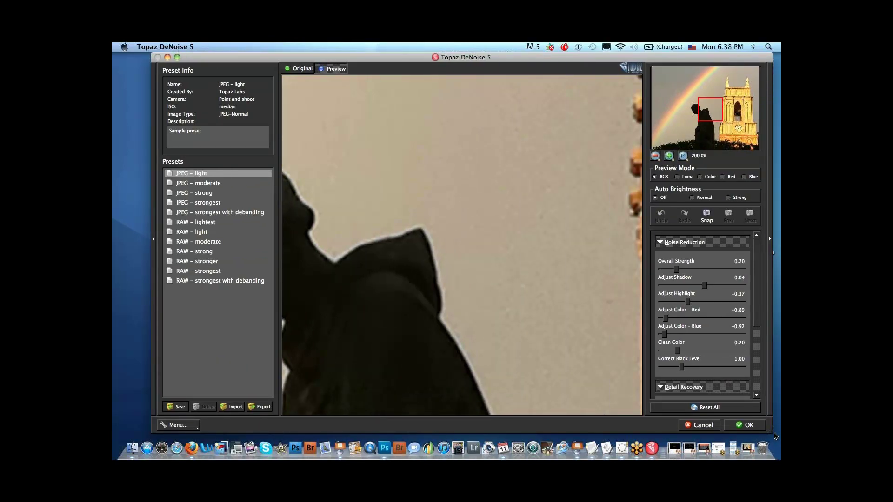
pyautogui.moveTo(294, 58); pyautogui.dragTo(261, 59)
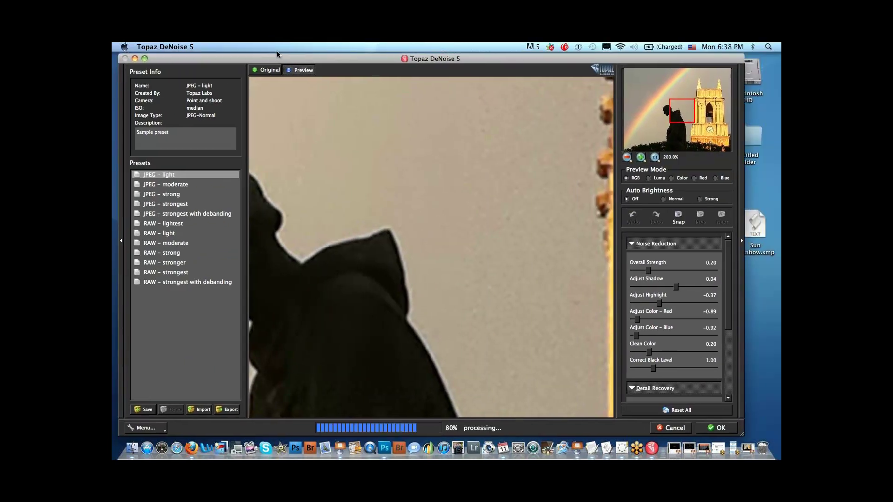
pyautogui.moveTo(743, 436); pyautogui.dragTo(772, 435)
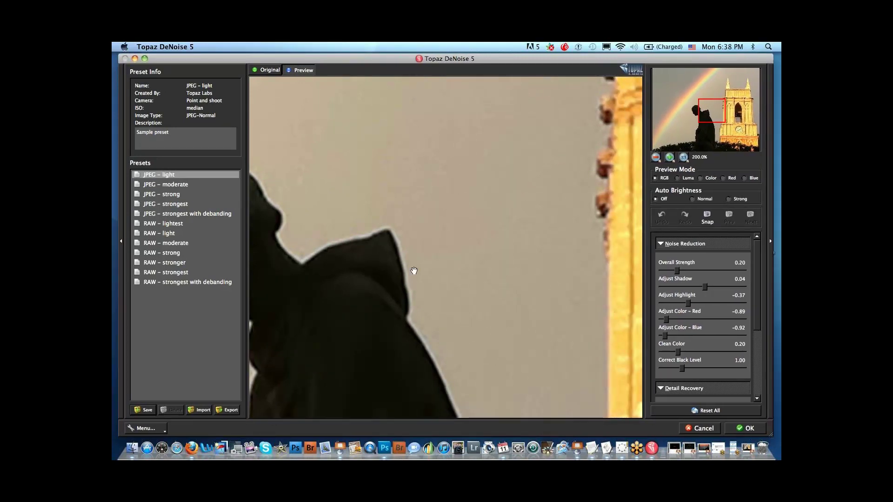
pyautogui.moveTo(397, 263); pyautogui.dragTo(542, 241)
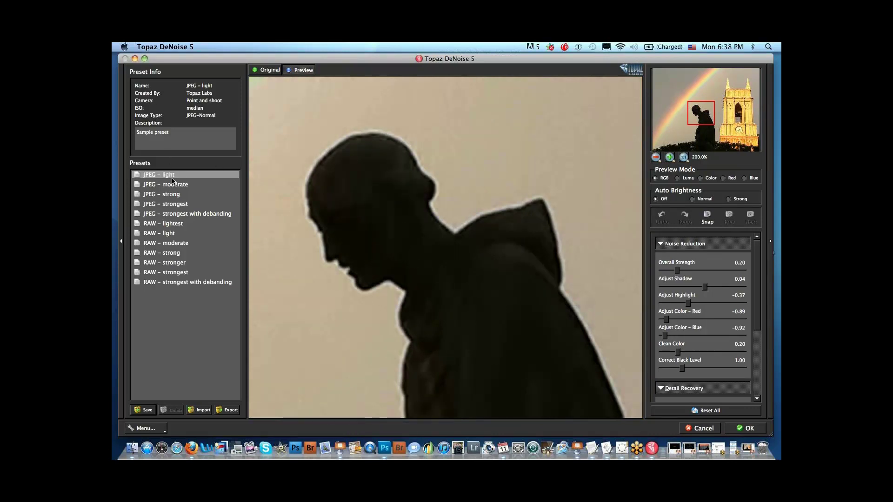
# Compare the original statue area with its denoised preview and apply the JPEG – moderate preset.
pyautogui.moveTo(157, 181)
pyautogui.mouseDown()
pyautogui.moveTo(160, 204)
pyautogui.moveTo(160, 196)
pyautogui.mouseUp()
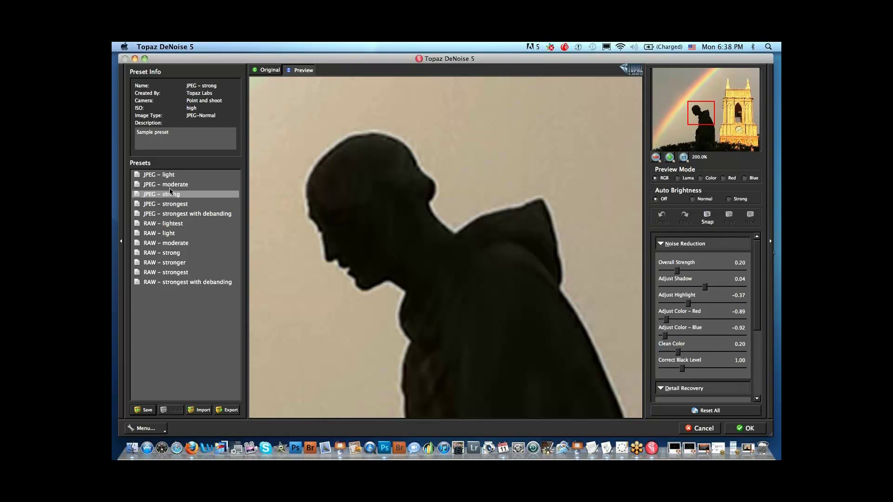
pyautogui.moveTo(173, 191)
pyautogui.mouseDown()
pyautogui.moveTo(174, 204)
pyautogui.moveTo(172, 175)
pyautogui.mouseUp()
pyautogui.click(266, 70)
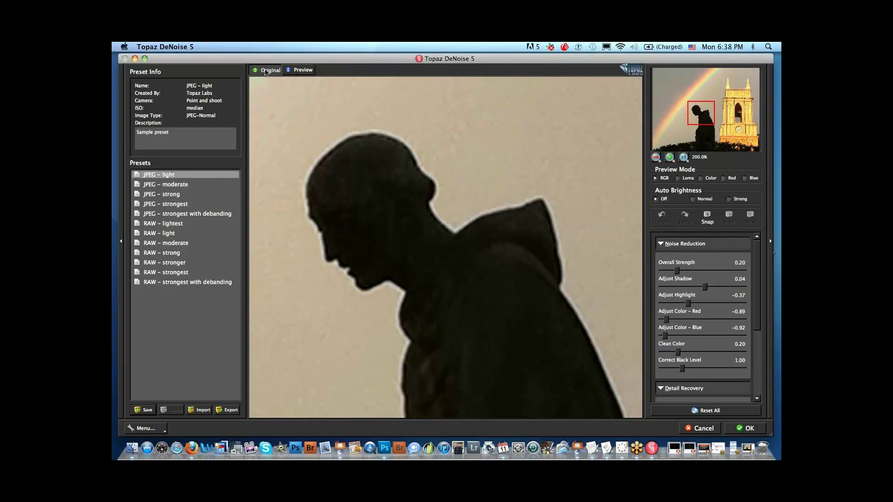
pyautogui.click(299, 72)
pyautogui.click(179, 186)
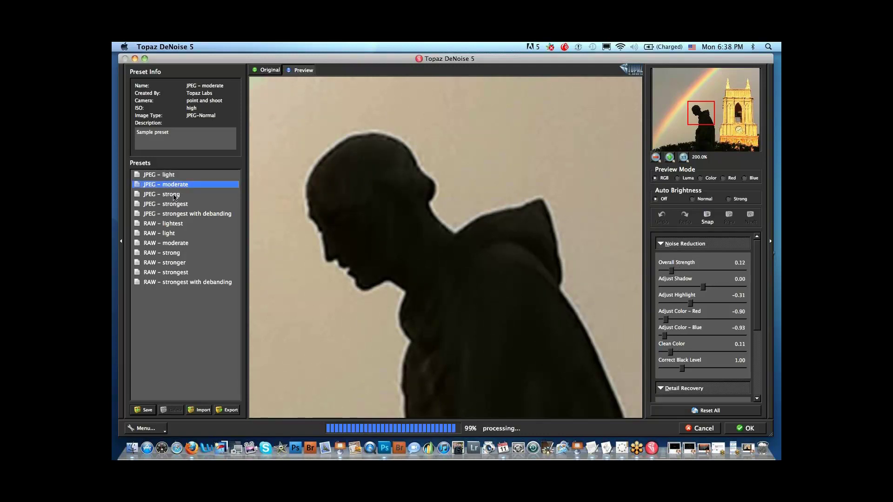
pyautogui.click(190, 195)
pyautogui.click(186, 204)
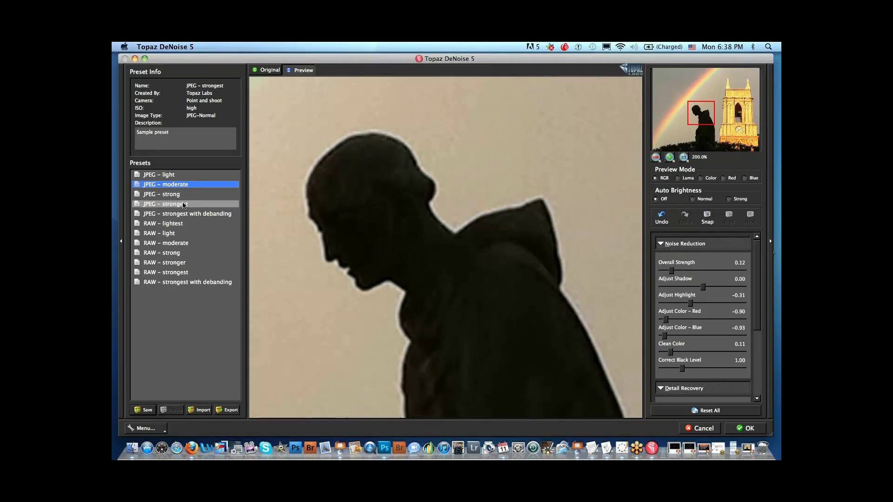
pyautogui.click(179, 196)
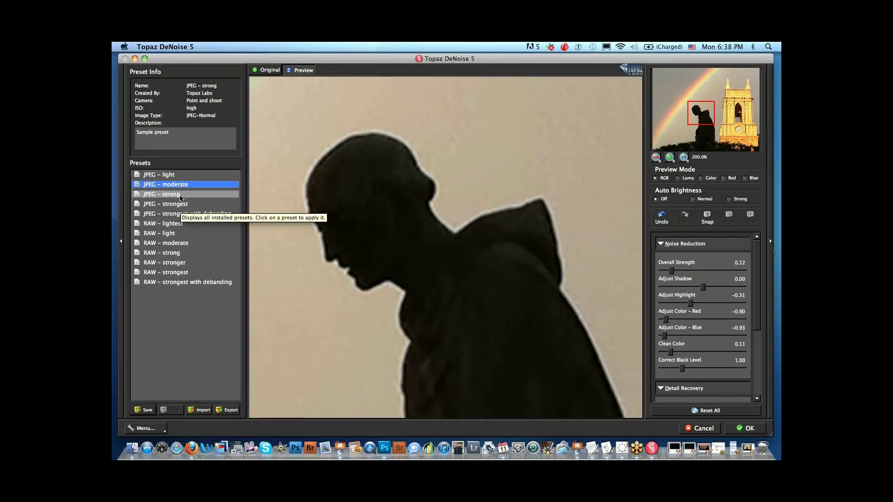
# Compare the original and denoised statue in Luma preview mode, and inspect the Color and Blue preview modes.
pyautogui.click(683, 179)
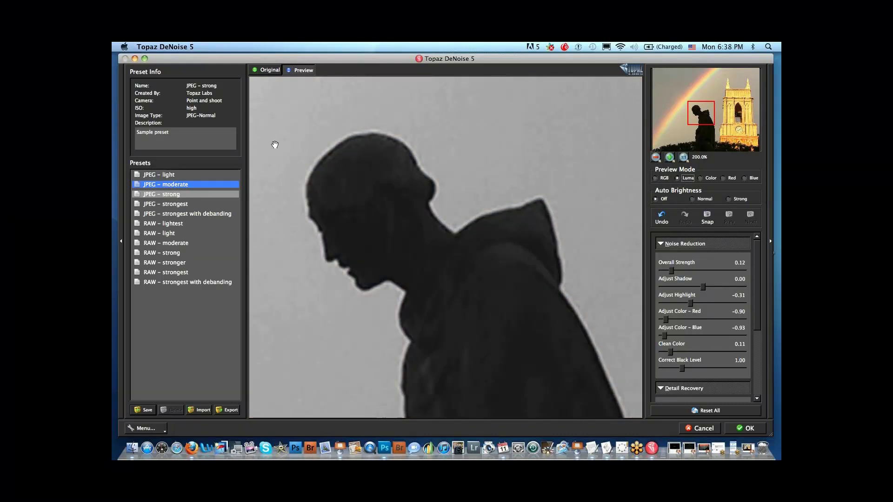
pyautogui.click(269, 70)
pyautogui.click(300, 71)
pyautogui.click(268, 70)
pyautogui.click(300, 71)
pyautogui.moveTo(756, 297); pyautogui.dragTo(758, 315)
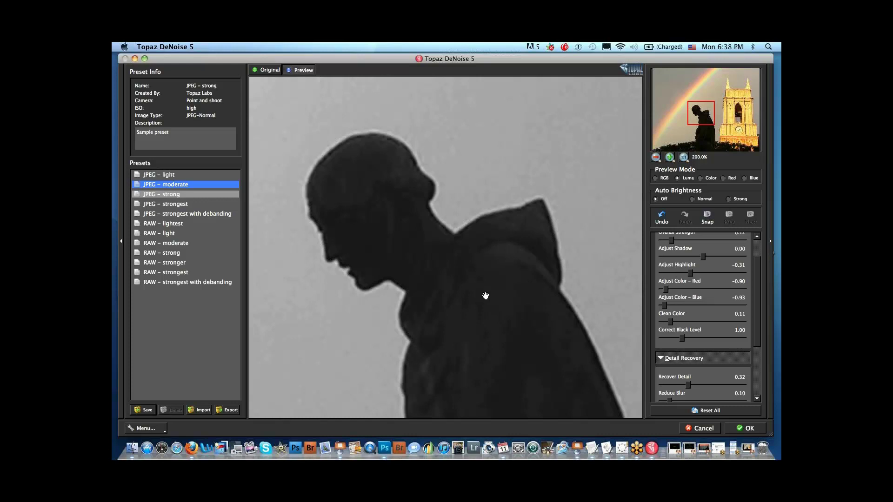
pyautogui.click(711, 179)
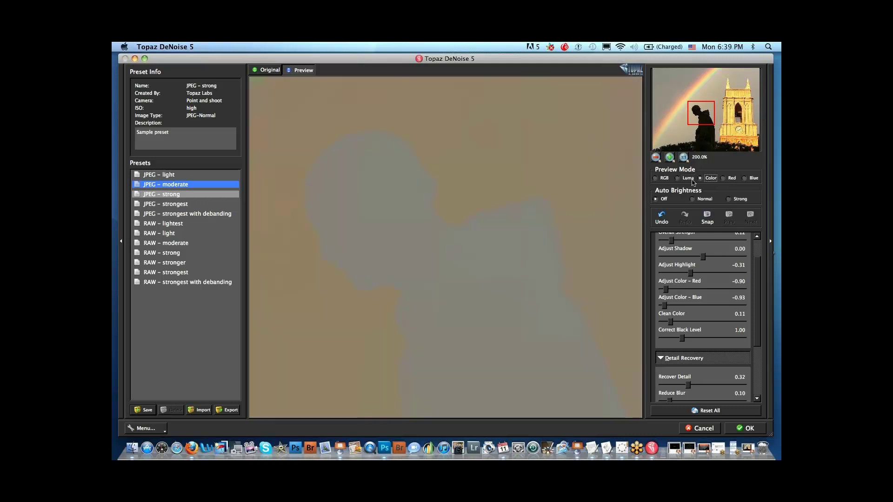
pyautogui.click(680, 181)
pyautogui.click(753, 180)
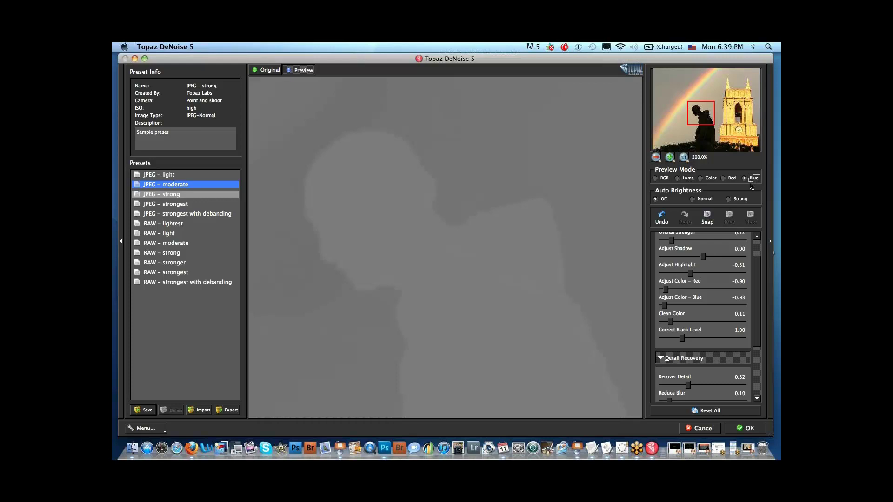
# Return to Luma preview mode, select the JPEG – strong preset, and raise Overall Strength to 1.
pyautogui.scroll(3, 695, 270)
pyautogui.click(677, 268)
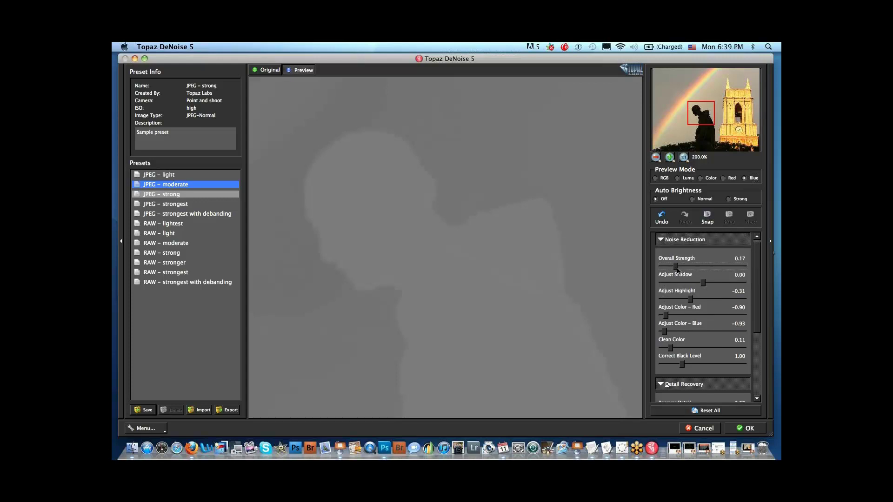
pyautogui.click(680, 178)
pyautogui.click(172, 196)
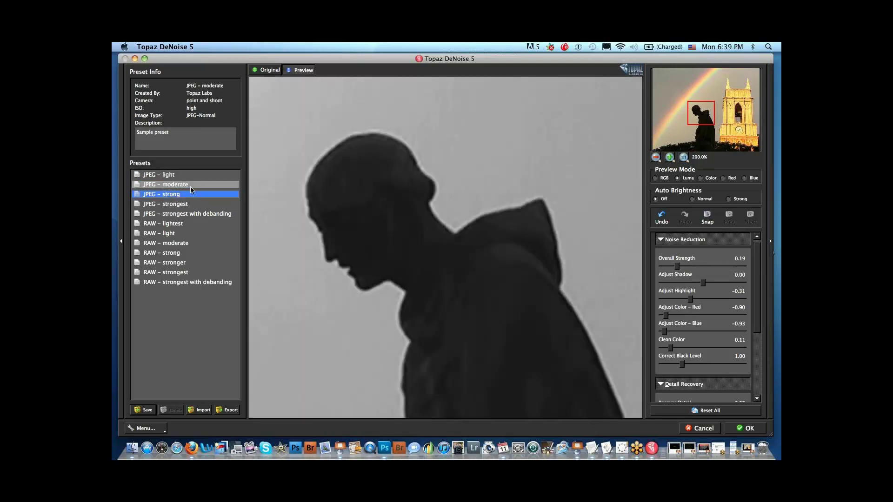
pyautogui.moveTo(677, 267); pyautogui.dragTo(744, 269)
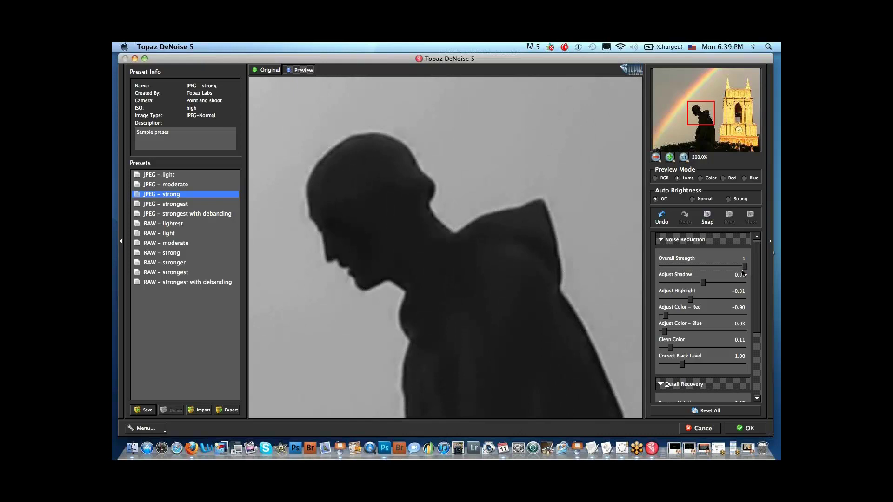
pyautogui.moveTo(745, 269); pyautogui.dragTo(744, 270)
# Set Recover Detail to 0.39 and Overall Strength to 0.53, and apply the noise reduction to the photo.
pyautogui.scroll(-1, 752, 313)
pyautogui.scroll(-5, 752, 312)
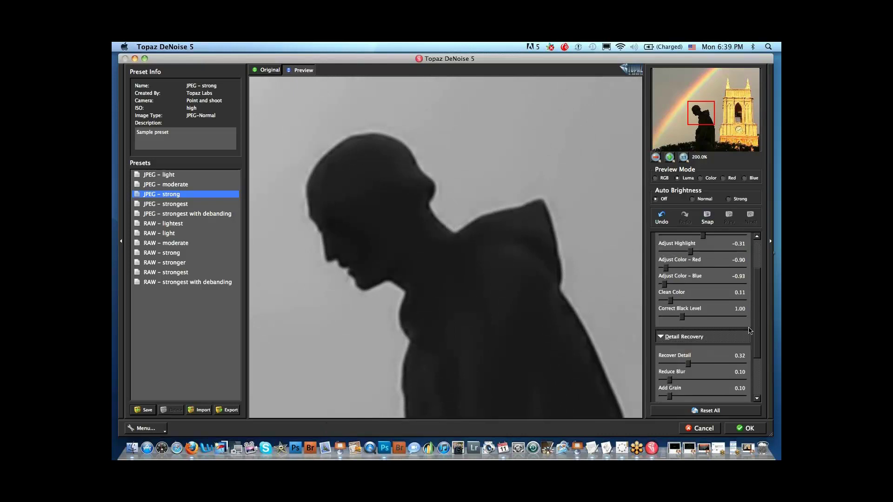
pyautogui.moveTo(689, 337); pyautogui.dragTo(694, 336)
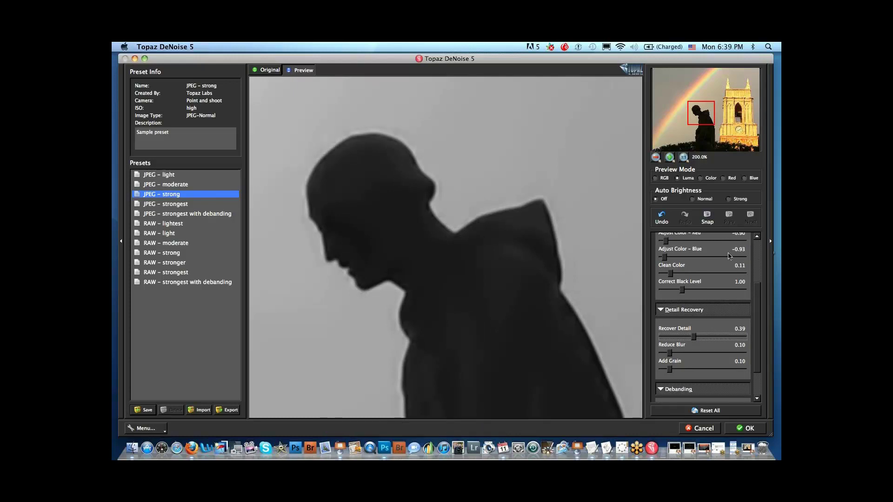
pyautogui.scroll(5, 730, 255)
pyautogui.moveTo(744, 271); pyautogui.dragTo(705, 275)
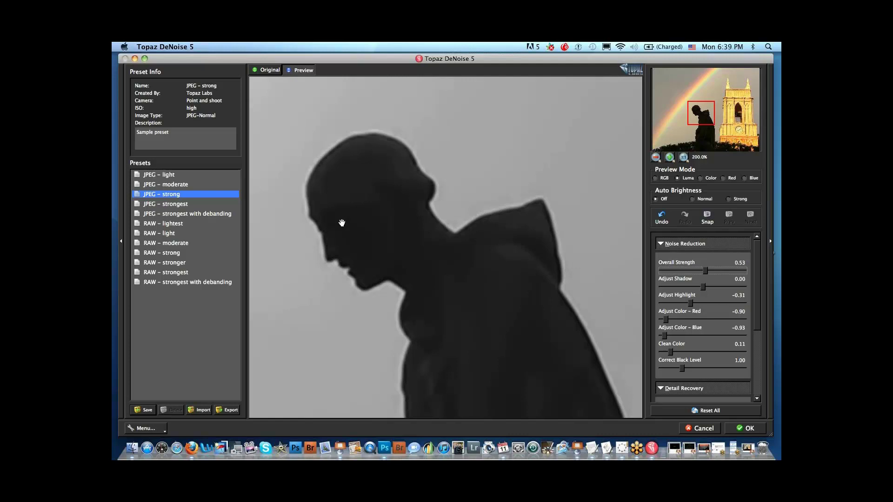
pyautogui.click(742, 430)
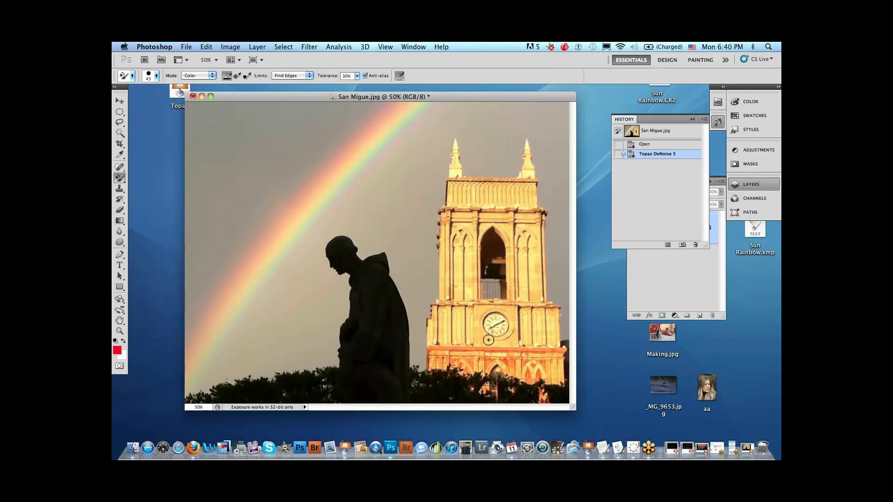
# Compare the photo before and after noise reduction by alternating between the Open and Topaz DeNoise 5 history states.
pyautogui.click(652, 146)
pyautogui.click(654, 154)
pyautogui.click(656, 146)
pyautogui.click(655, 155)
pyautogui.moveTo(518, 96); pyautogui.dragTo(517, 96)
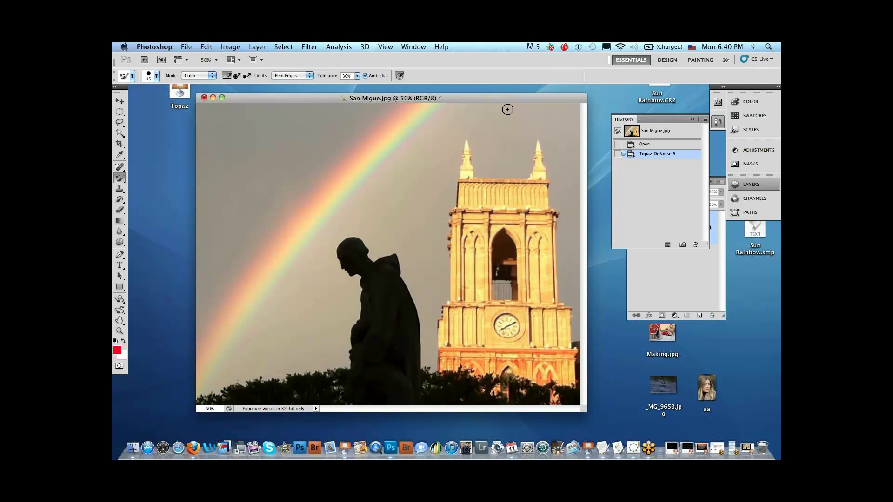
pyautogui.click(644, 144)
pyautogui.click(657, 158)
pyautogui.click(657, 146)
pyautogui.click(657, 152)
pyautogui.click(657, 145)
pyautogui.click(657, 155)
pyautogui.click(649, 146)
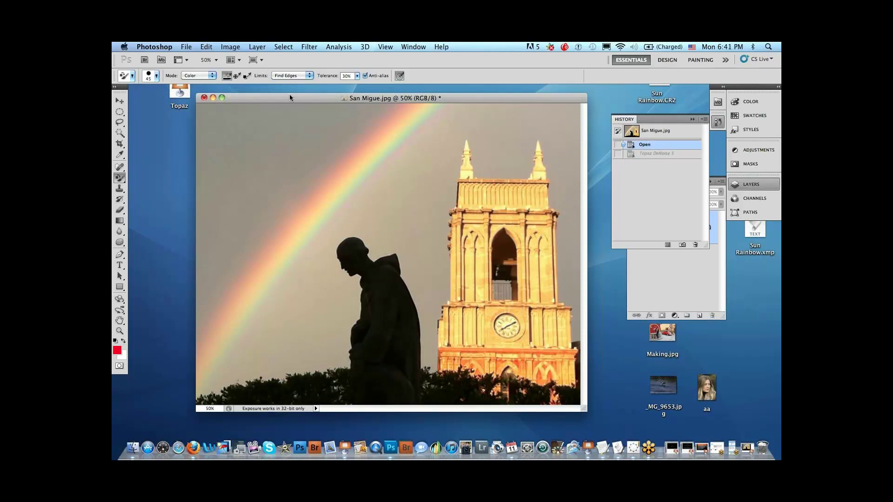
# Close San Migue.jpg without saving, reopen the original file, and launch Topaz DeNoise 5 on it.
pyautogui.click(203, 97)
pyautogui.click(414, 188)
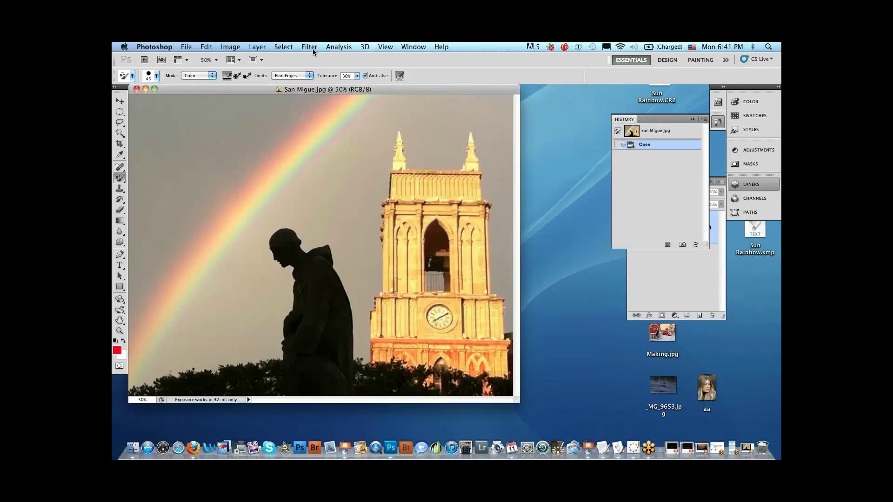
pyautogui.click(310, 47)
pyautogui.moveTo(346, 279)
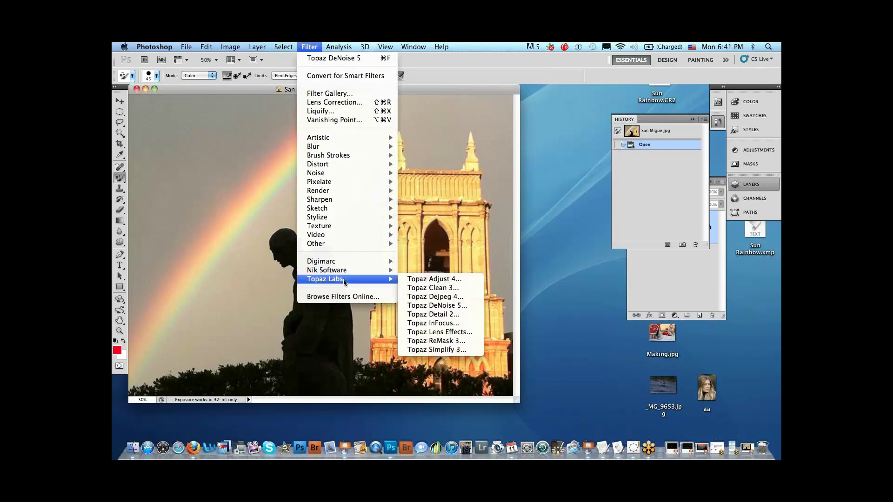
pyautogui.click(444, 305)
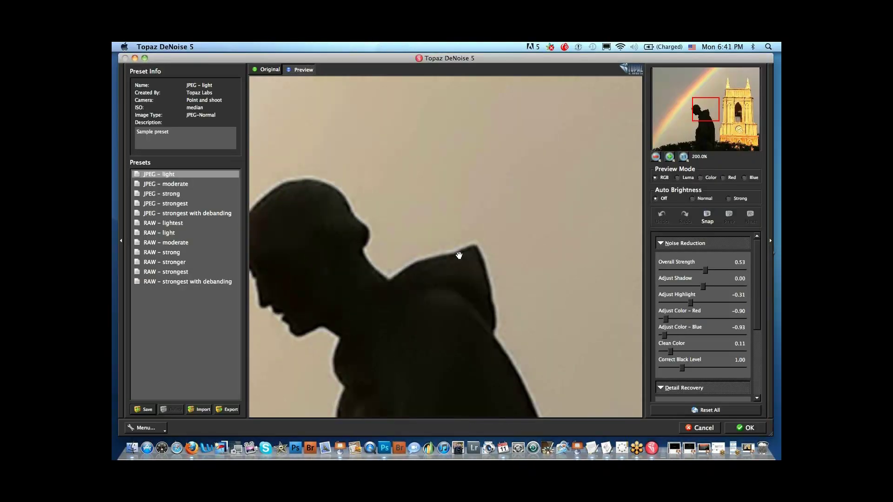
# Compare the original and denoised preview around the church tower's clock, and apply the noise reduction.
pyautogui.moveTo(707, 118); pyautogui.dragTo(735, 130)
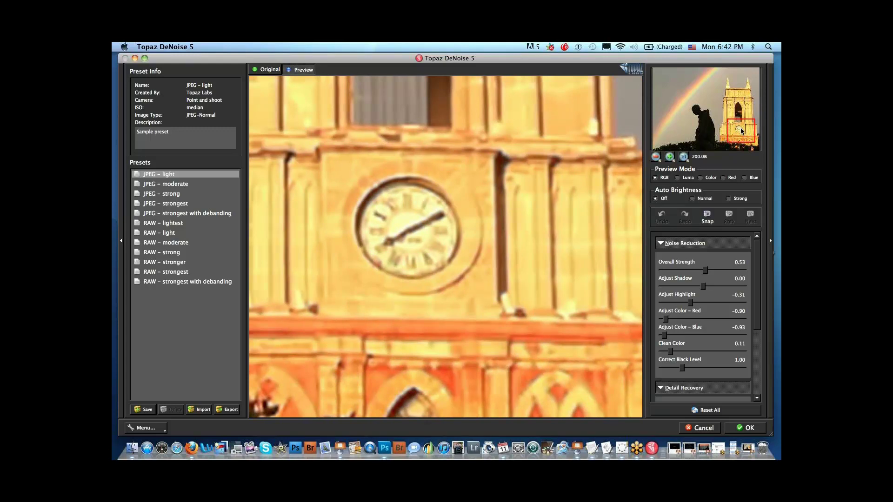
pyautogui.click(269, 71)
pyautogui.click(292, 71)
pyautogui.click(272, 70)
pyautogui.click(290, 71)
pyautogui.click(271, 71)
pyautogui.click(293, 71)
pyautogui.click(272, 72)
pyautogui.click(290, 71)
pyautogui.click(277, 74)
pyautogui.click(747, 431)
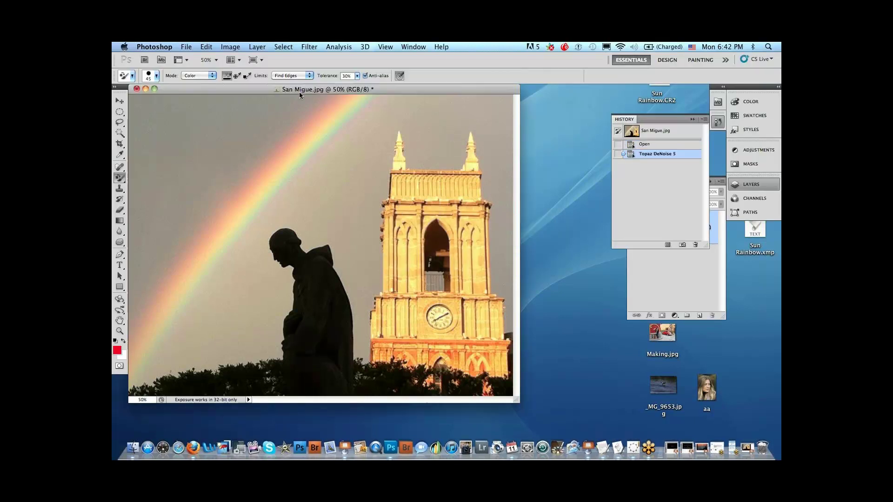
# Create a new document from the photo's Open history state and place its window beside the denoised San Migue.jpg.
pyautogui.moveTo(651, 146); pyautogui.dragTo(667, 245)
pyautogui.moveTo(255, 99); pyautogui.dragTo(514, 242)
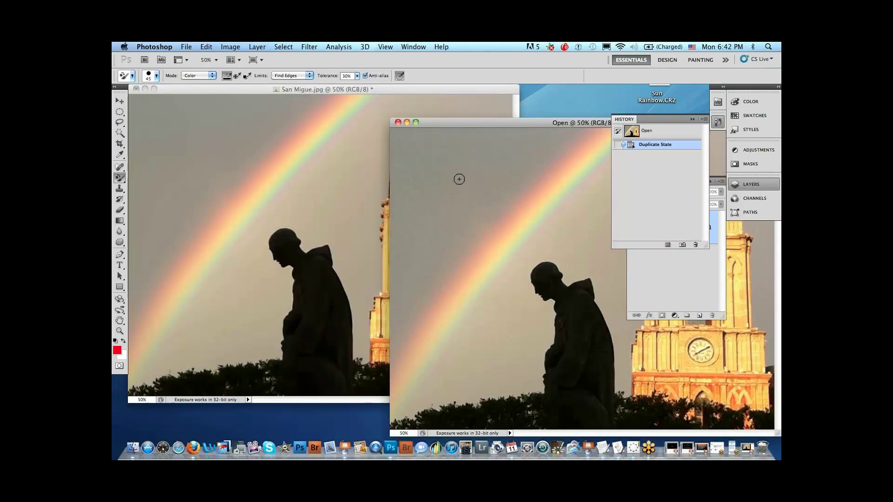
pyautogui.moveTo(462, 124); pyautogui.dragTo(461, 122)
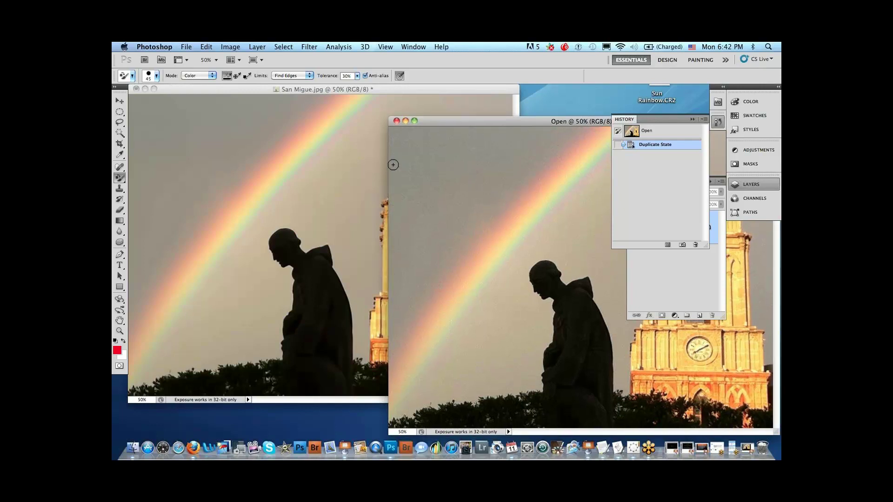
# Use the Move tool to copy the denoised San Migue.jpg image into the original-state document as a new layer.
pyautogui.click(120, 100)
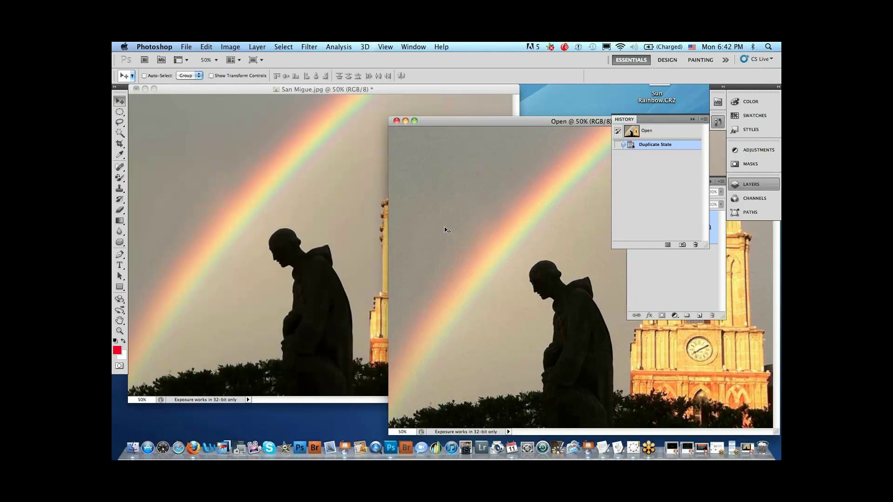
pyautogui.moveTo(446, 220)
pyautogui.mouseDown()
pyautogui.moveTo(343, 201)
pyautogui.moveTo(449, 203)
pyautogui.mouseUp()
pyautogui.click(516, 188)
pyautogui.click(322, 193)
pyautogui.moveTo(362, 199); pyautogui.dragTo(541, 258)
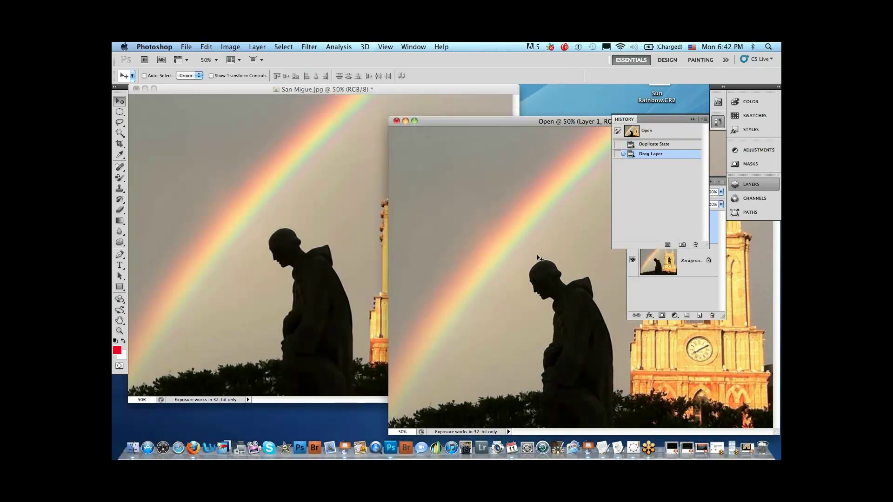
# Reposition the Open document window and toggle the visibility of Layer 1 to compare the original and denoised photo.
pyautogui.moveTo(476, 120); pyautogui.dragTo(284, 90)
pyautogui.click(693, 119)
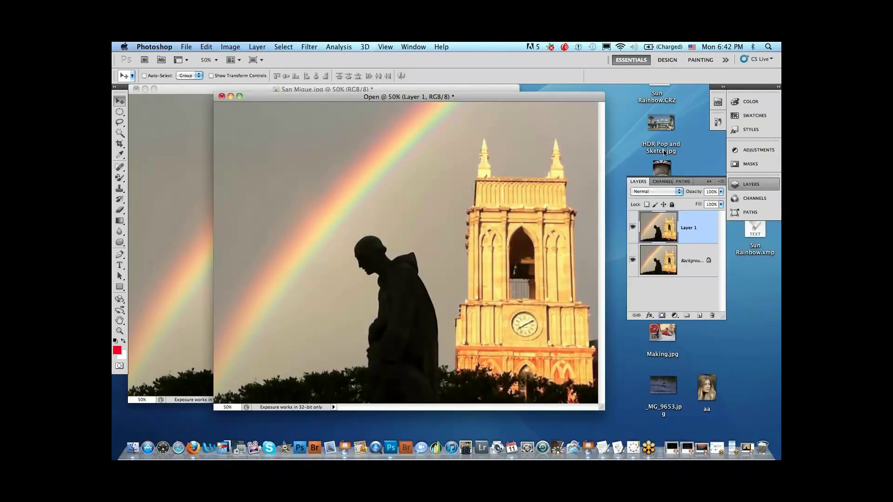
pyautogui.click(632, 227)
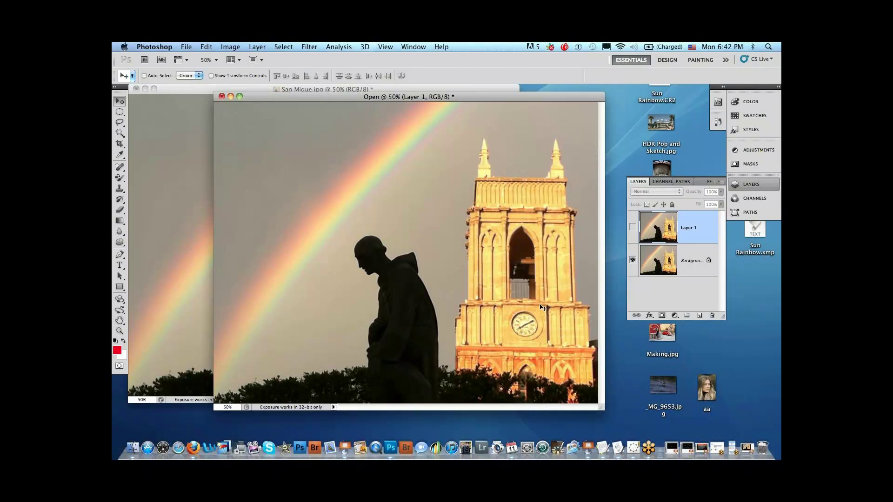
pyautogui.click(120, 331)
pyautogui.click(356, 77)
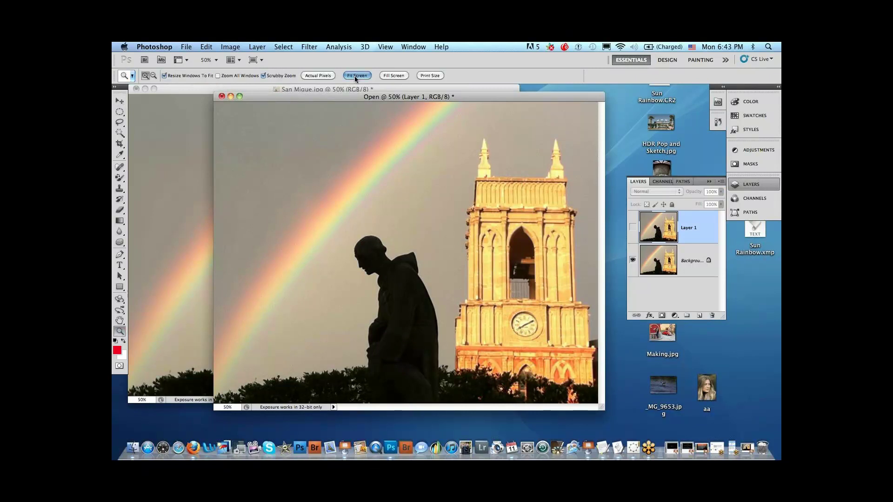
pyautogui.click(633, 227)
pyautogui.click(634, 228)
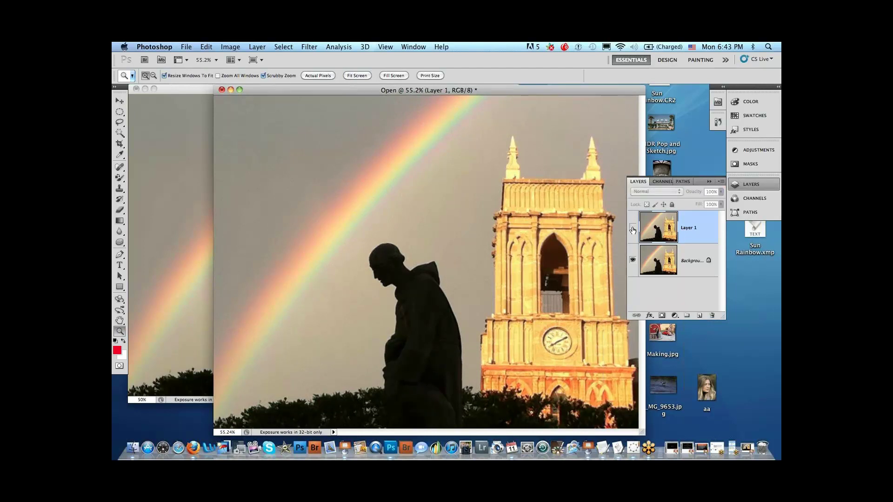
pyautogui.click(633, 228)
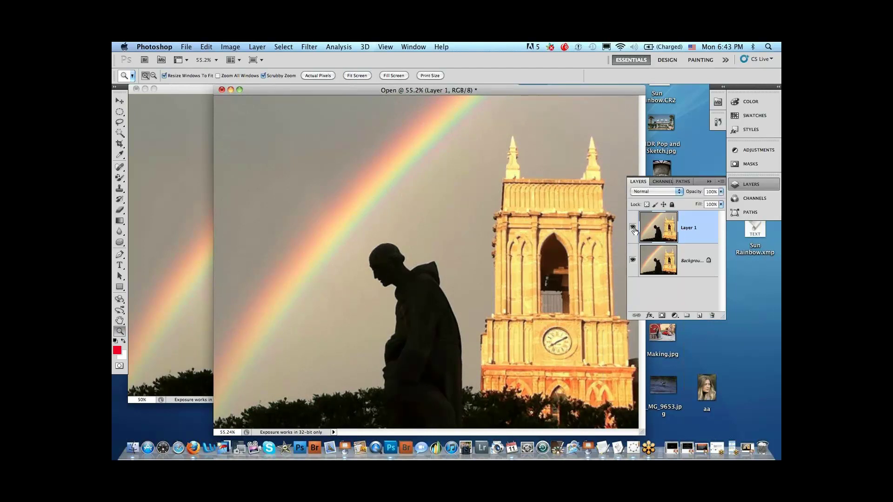
# Erase most of the church tower from Layer 1 using the Eraser tool with a brush size of 100.
pyautogui.click(120, 210)
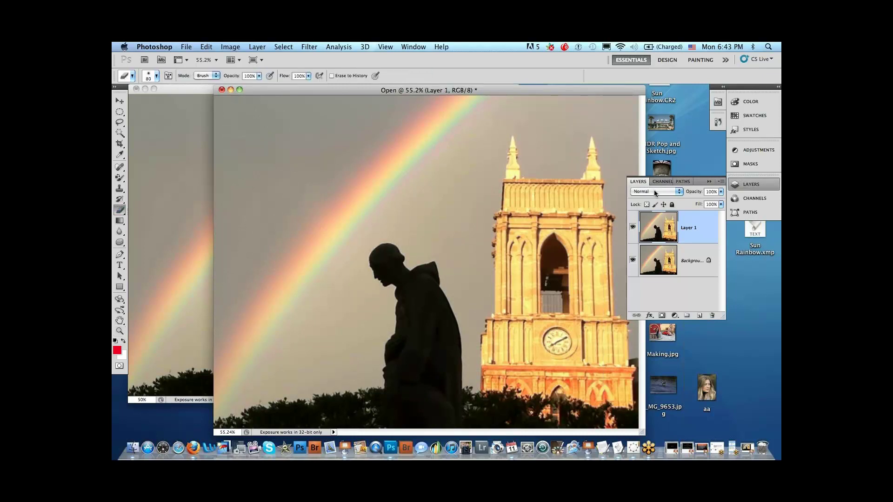
pyautogui.press('F7')
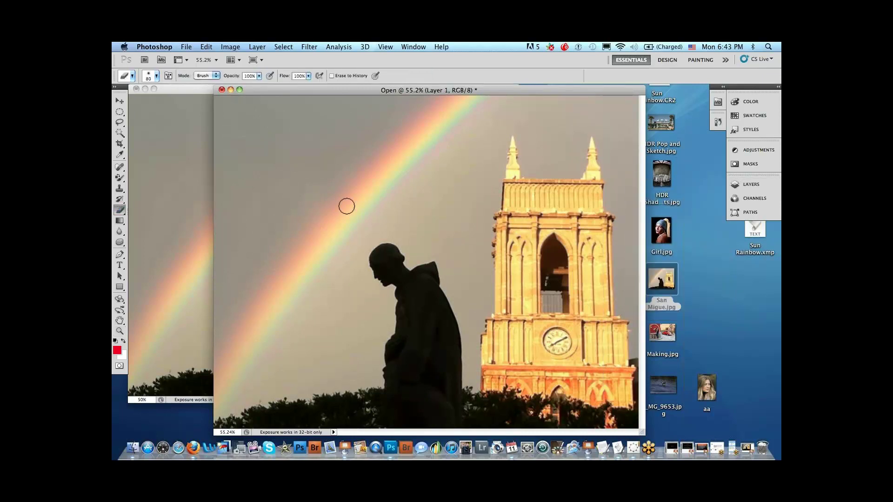
pyautogui.click(741, 185)
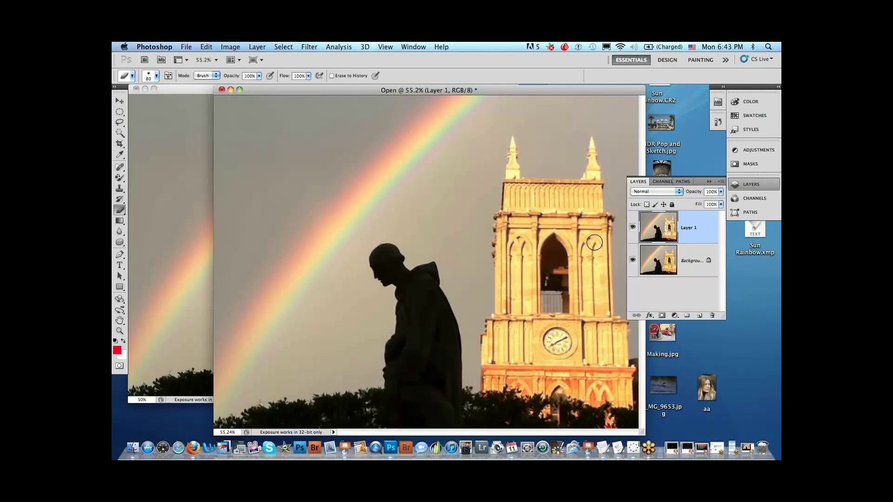
pyautogui.press('[')
pyautogui.press('[')
pyautogui.press('[')
pyautogui.press('[')
pyautogui.press('[')
pyautogui.press('[')
pyautogui.press(']')
pyautogui.press(']')
pyautogui.press(']')
pyautogui.press(']')
pyautogui.press(']')
pyautogui.press(']')
pyautogui.press(']')
pyautogui.press(']')
pyautogui.moveTo(575, 329)
pyautogui.mouseDown()
pyautogui.moveTo(540, 212)
pyautogui.moveTo(579, 343)
pyautogui.mouseUp()
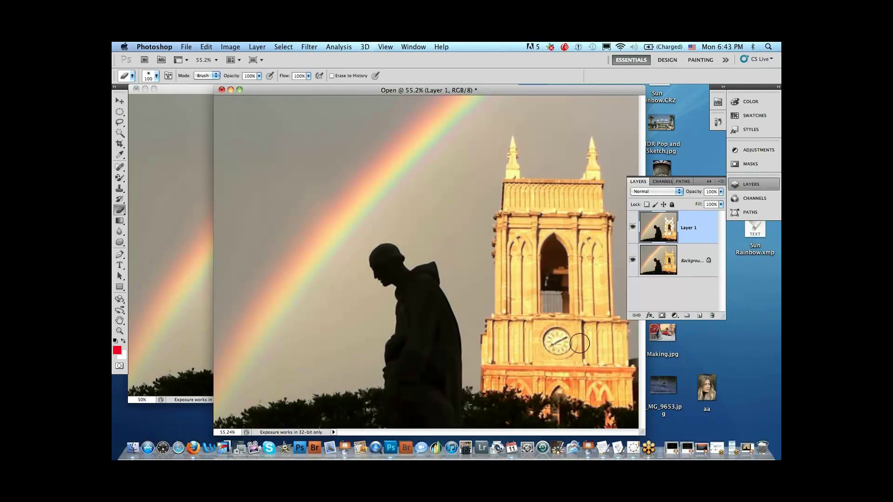
# Hide the Background layer to inspect the area erased from Layer 1, and show the layer again.
pyautogui.click(633, 261)
pyautogui.click(633, 261)
pyautogui.click(634, 262)
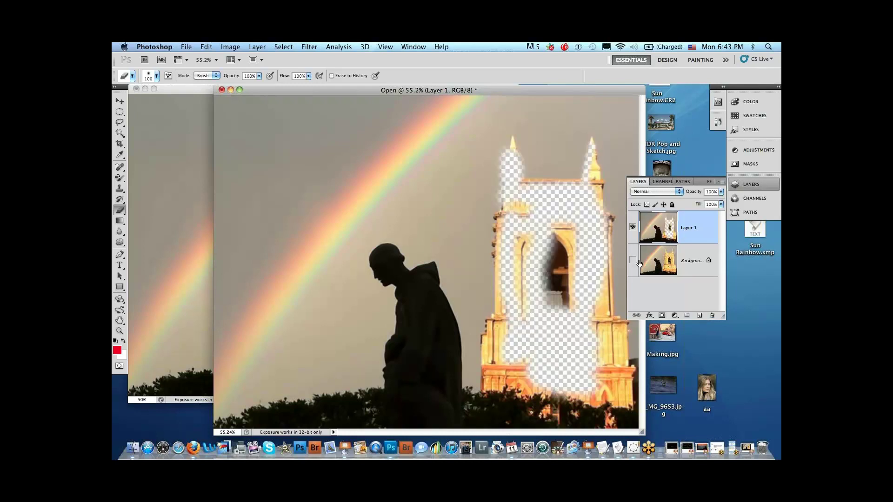
pyautogui.click(632, 261)
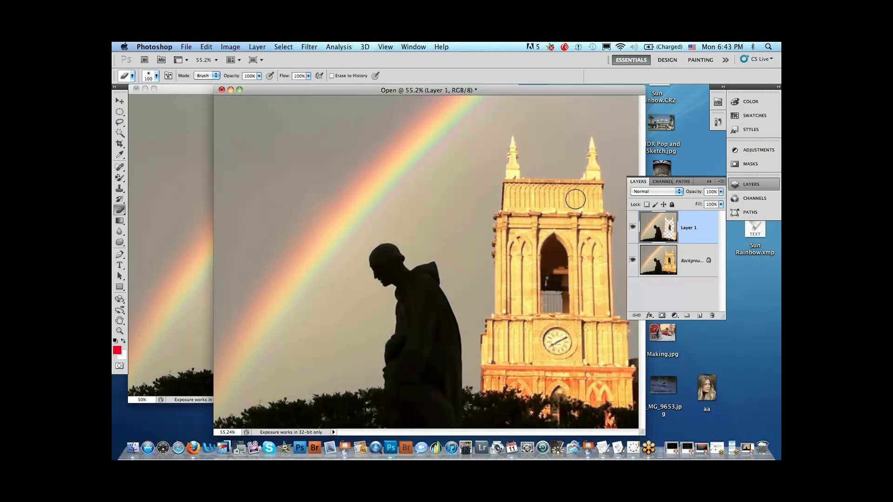
# Close the Open document and San Migue.jpg without saving either one, and return to the desktop.
pyautogui.click(222, 89)
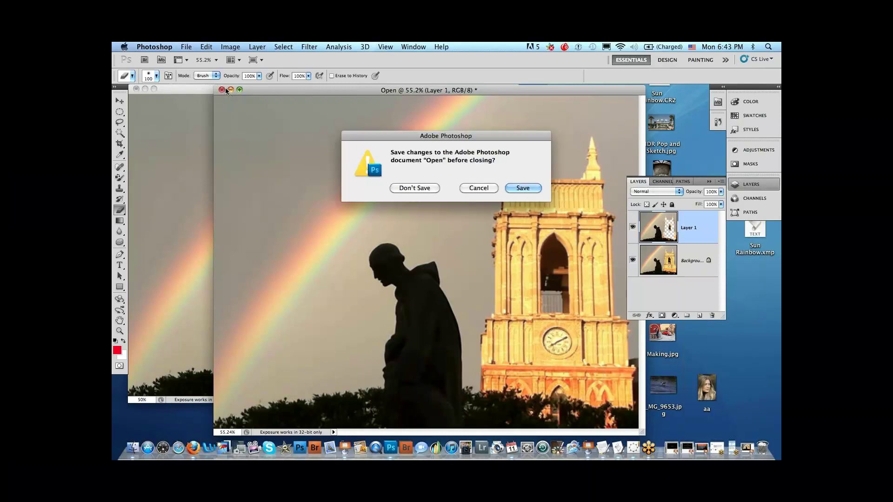
pyautogui.click(412, 188)
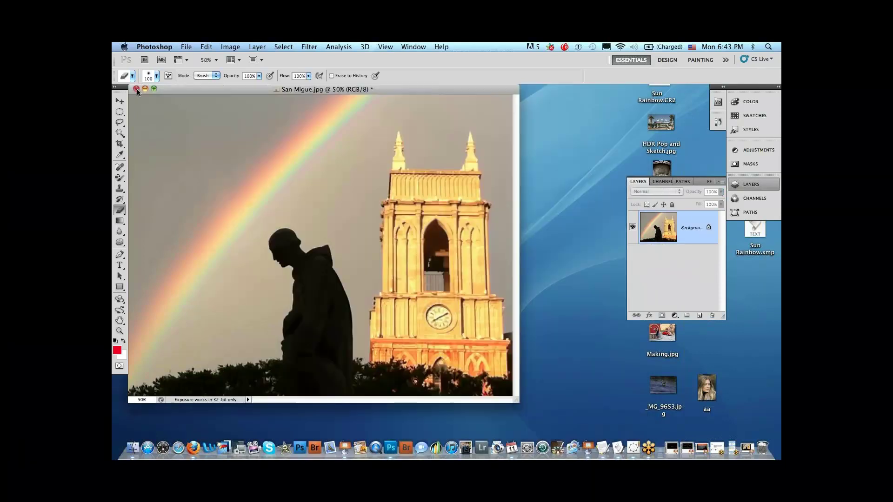
pyautogui.click(137, 89)
pyautogui.click(409, 189)
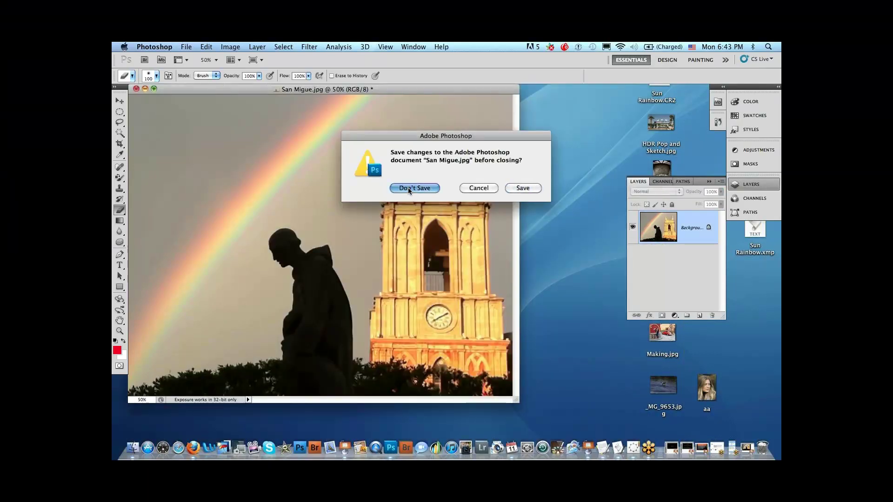
pyautogui.click(621, 266)
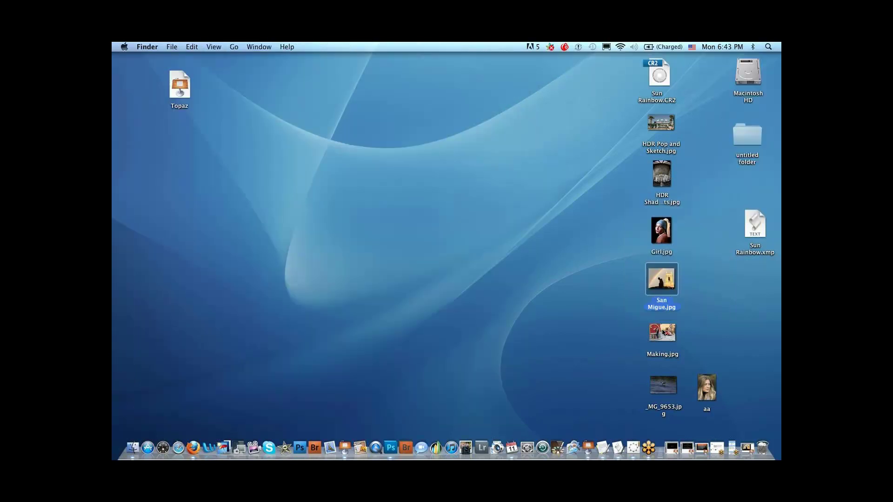
# Switch to the Topaz presentation in Keynote and start the slideshow from slide 27.
pyautogui.click(748, 449)
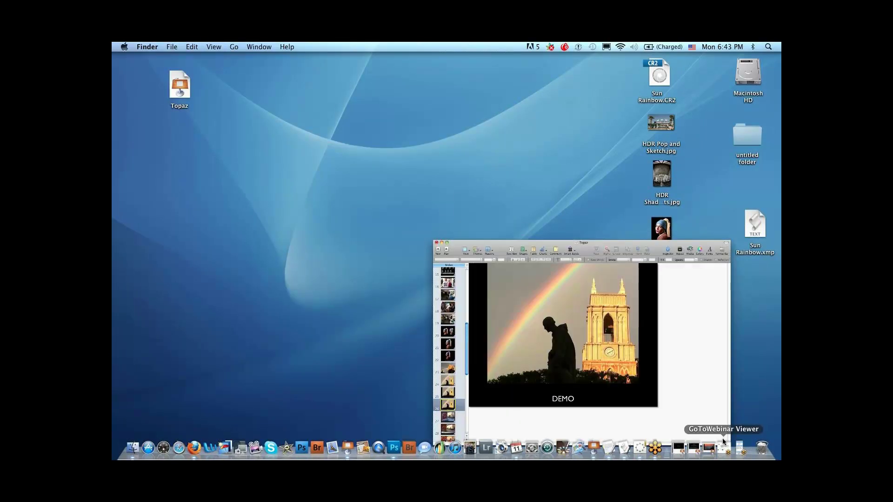
pyautogui.scroll(-3, 209, 329)
pyautogui.scroll(-1, 209, 329)
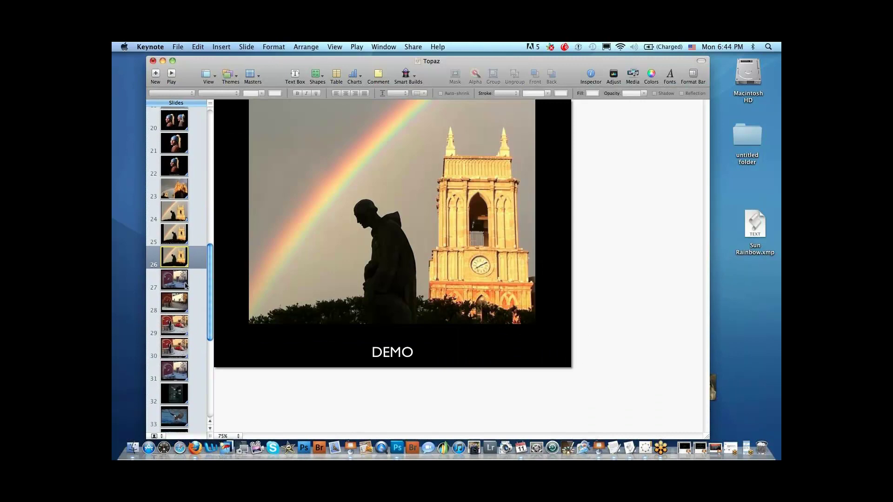
pyautogui.press('Down')
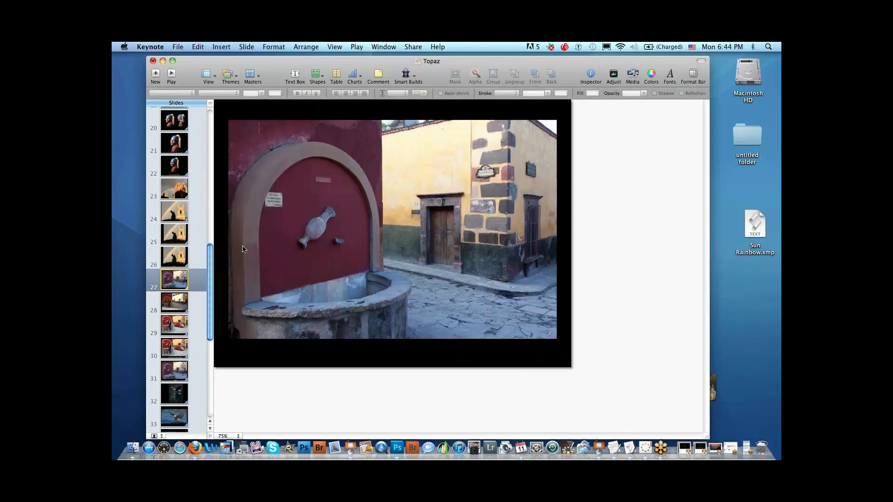
pyautogui.click(335, 46)
pyautogui.click(362, 58)
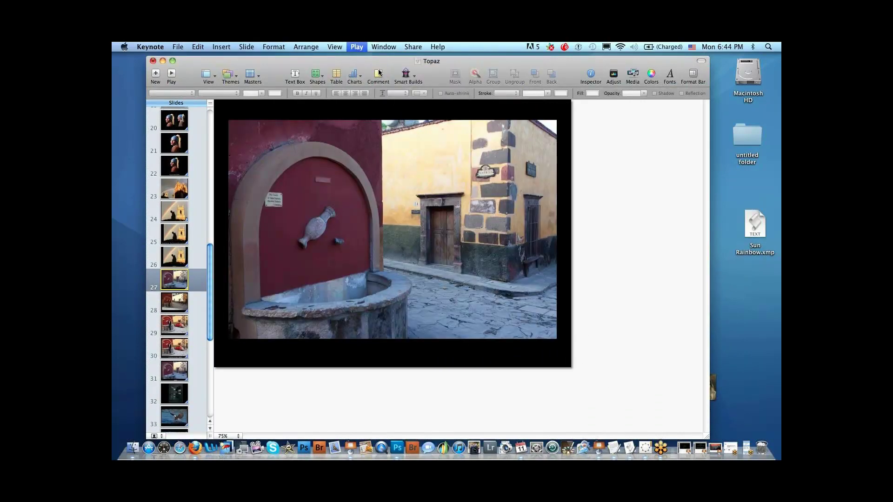
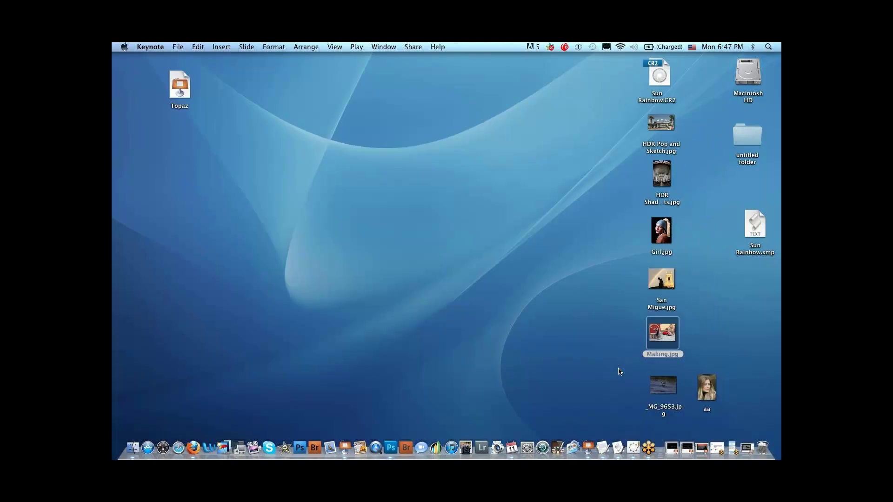
# Open _MG_9653.jpg from the desktop in Photoshop and crop it closely around the flying eagle and nearby water.
pyautogui.moveTo(664, 385); pyautogui.dragTo(393, 447)
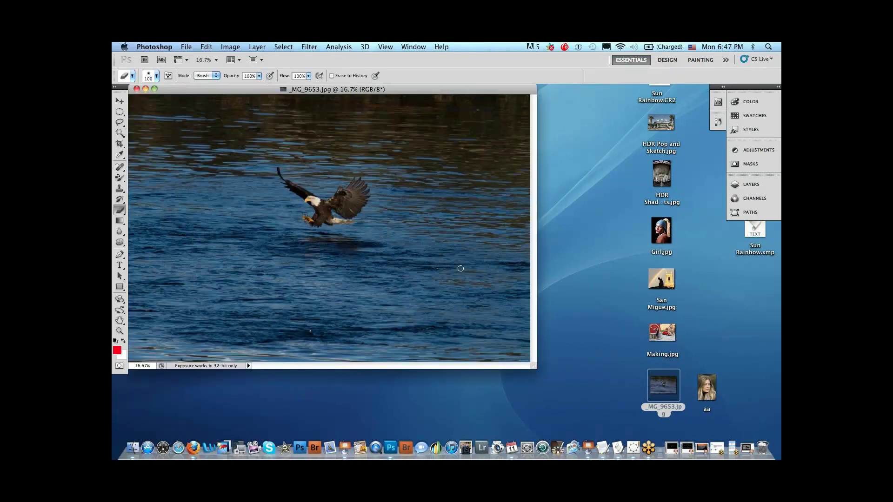
pyautogui.moveTo(272, 89); pyautogui.dragTo(303, 99)
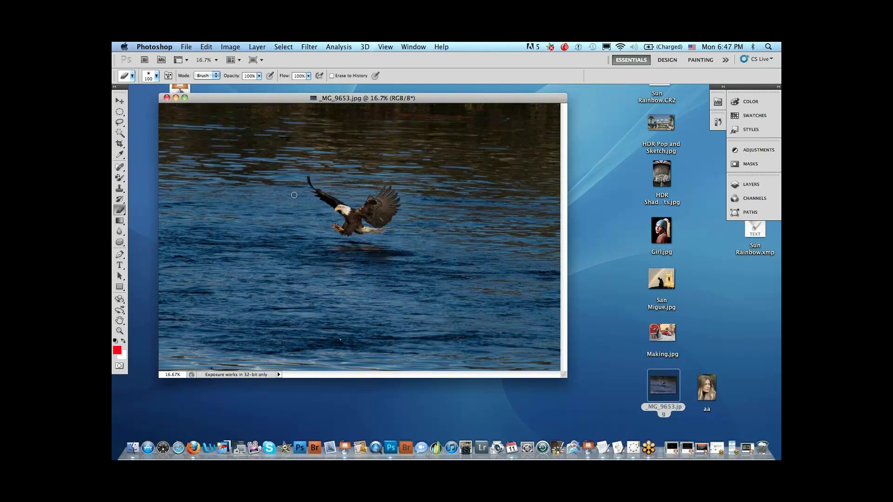
pyautogui.click(119, 146)
pyautogui.moveTo(242, 159); pyautogui.dragTo(430, 279)
pyautogui.press('Return')
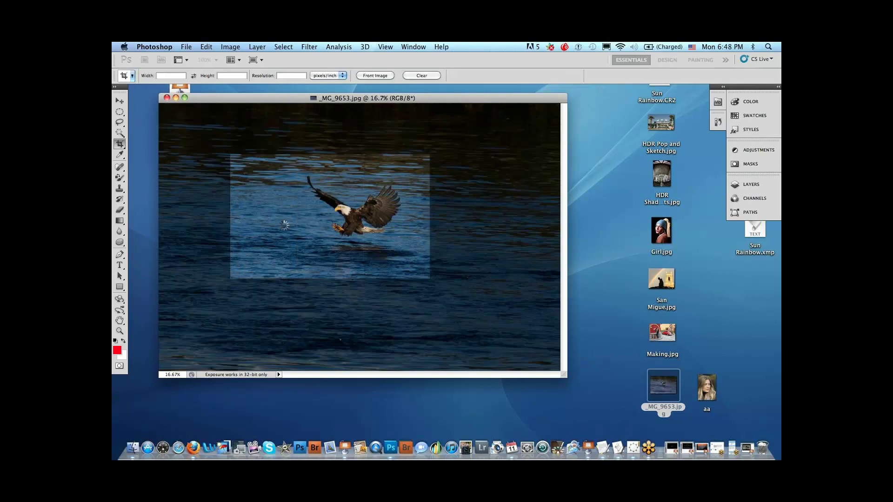
# Apply Topaz Clean 3 to the cropped eagle photo with the Cartooned preset, checking the eagle's head and talons at 100%.
pyautogui.press('z')
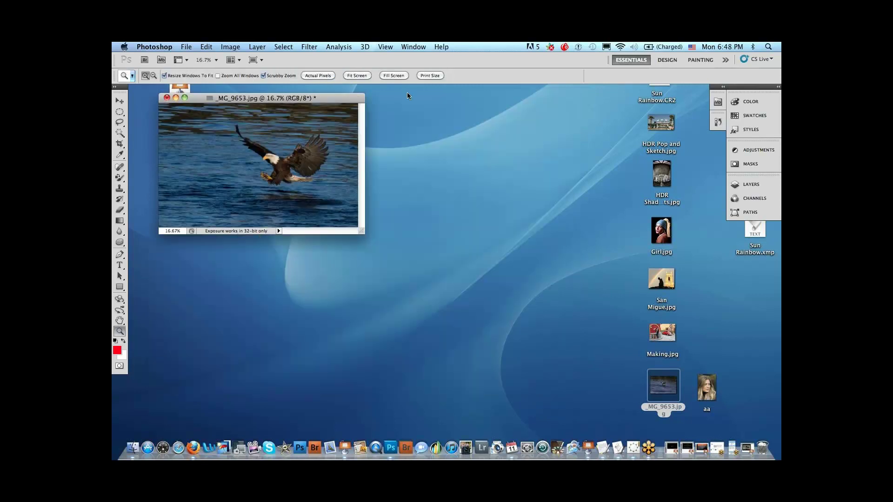
pyautogui.click(396, 76)
pyautogui.click(392, 77)
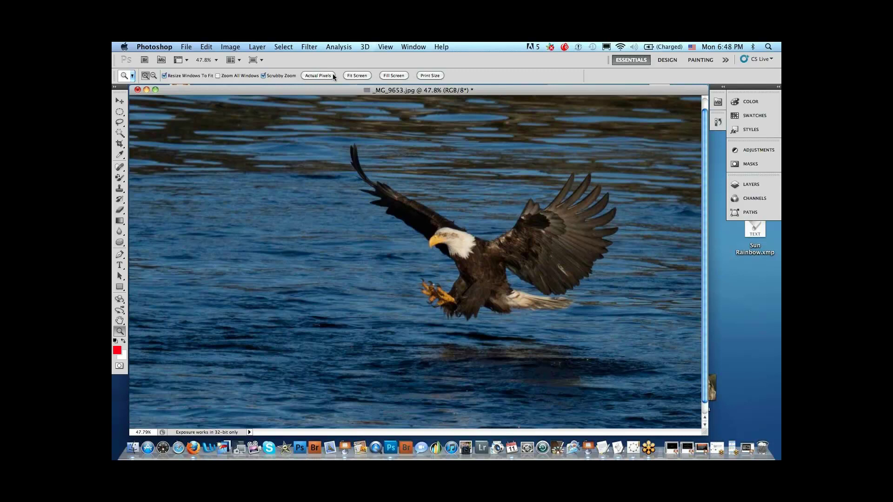
pyautogui.click(313, 45)
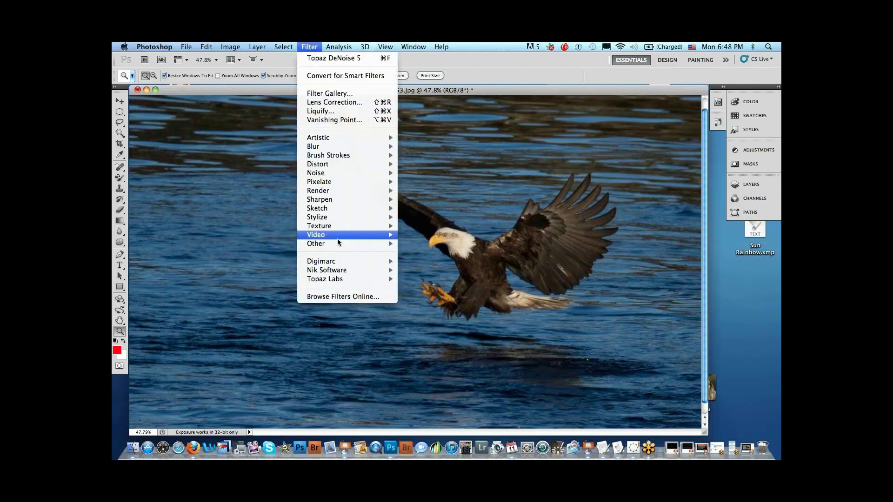
pyautogui.moveTo(361, 281)
pyautogui.click(443, 288)
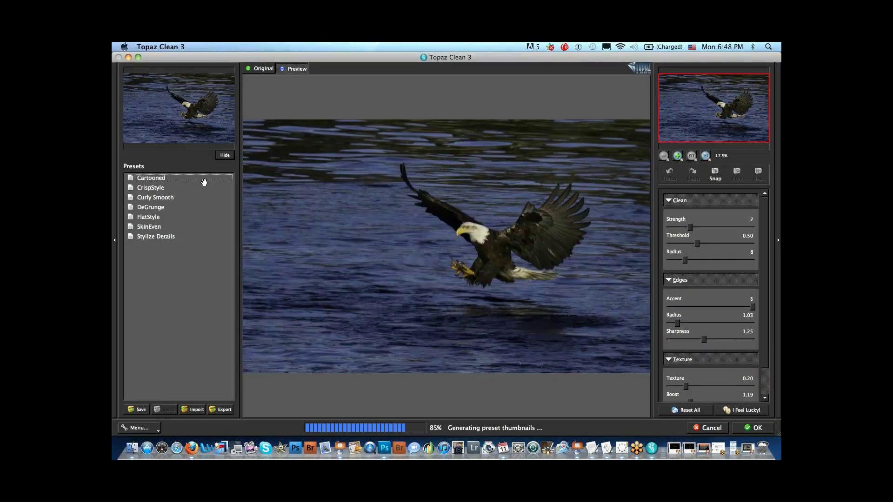
pyautogui.click(204, 182)
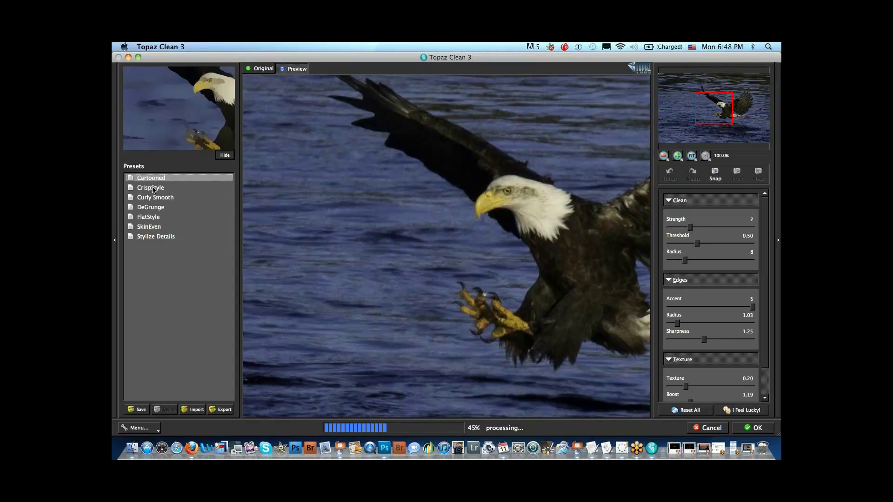
pyautogui.moveTo(720, 118)
pyautogui.mouseDown()
pyautogui.moveTo(735, 120)
pyautogui.moveTo(728, 116)
pyautogui.mouseUp()
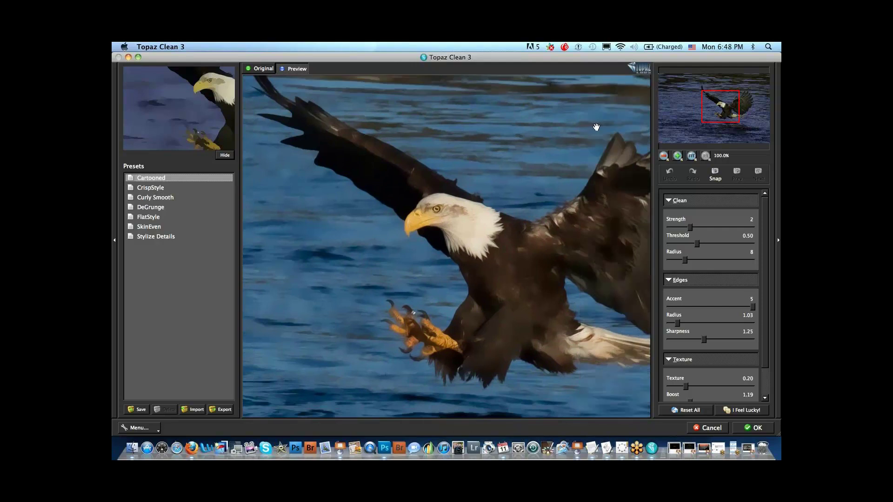
pyautogui.click(748, 429)
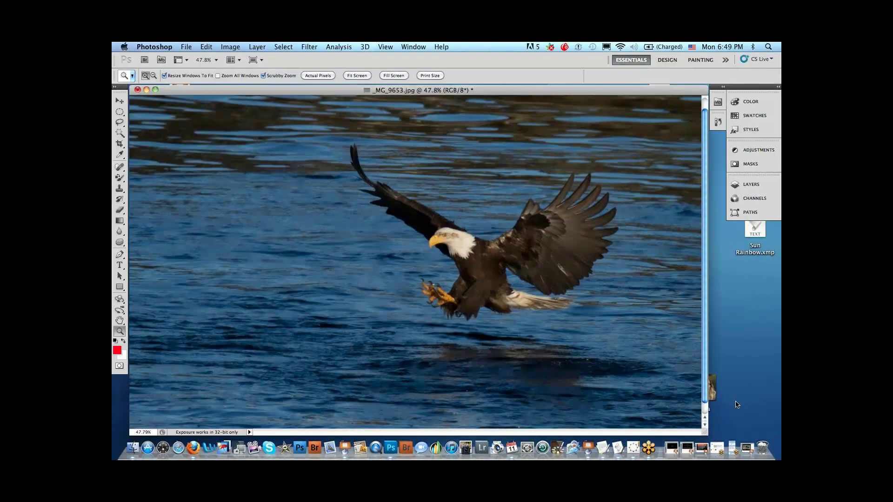
# View the filtered eagle photo in Full Screen Mode and return to the standard screen mode.
pyautogui.click(256, 59)
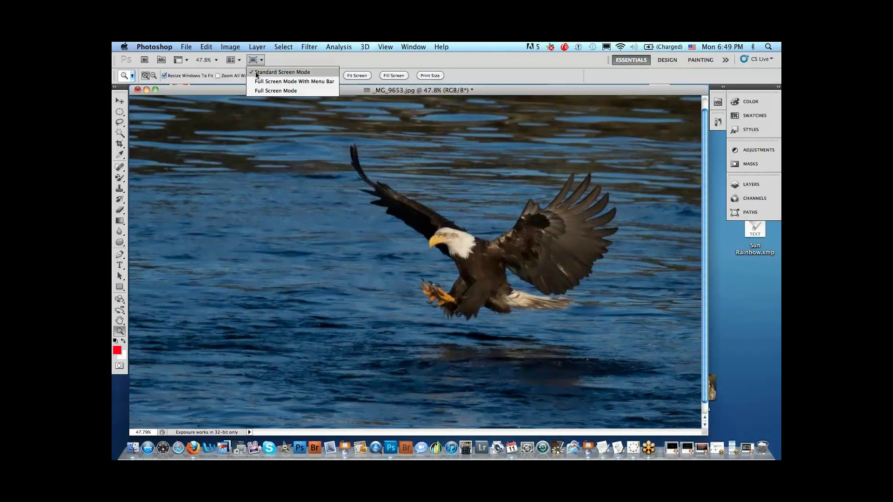
pyautogui.click(274, 90)
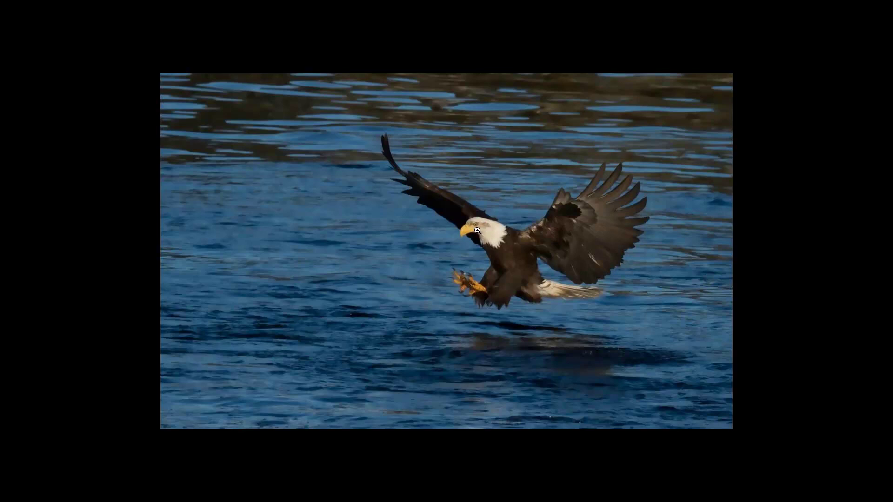
pyautogui.press('f')
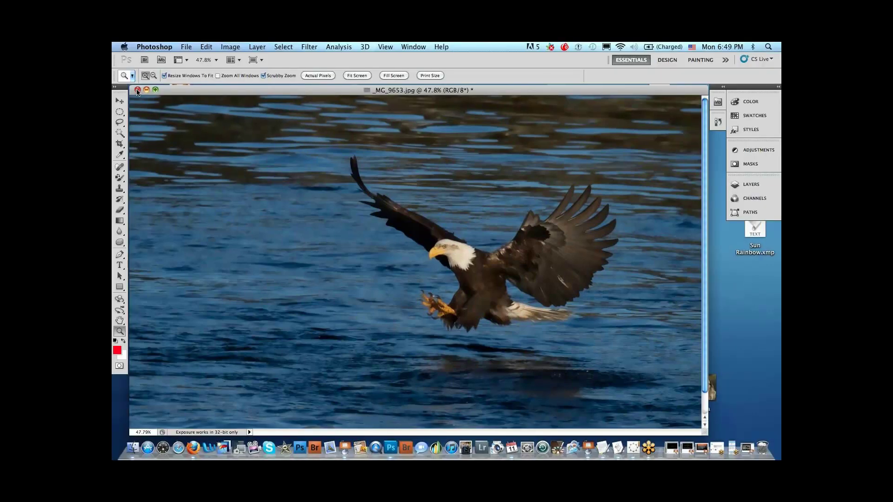
# Close _MG_9653.jpg without saving the changes and return to the desktop.
pyautogui.click(138, 90)
pyautogui.click(419, 188)
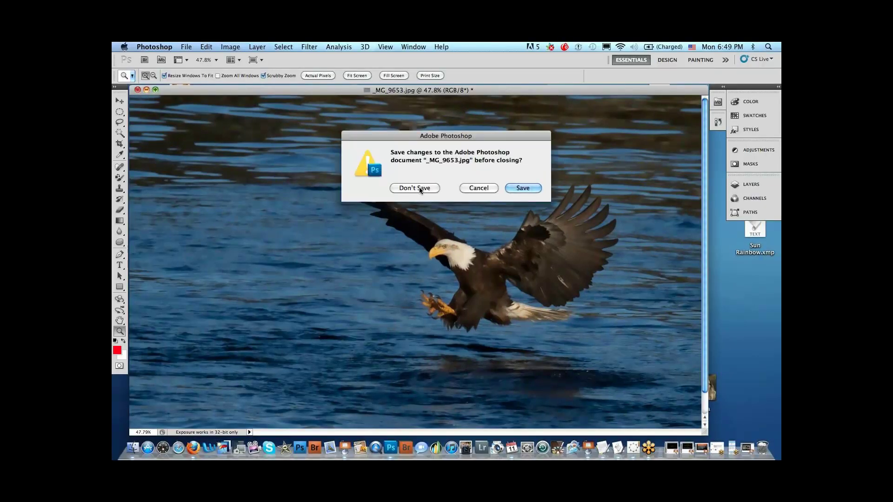
pyautogui.press('super+q')
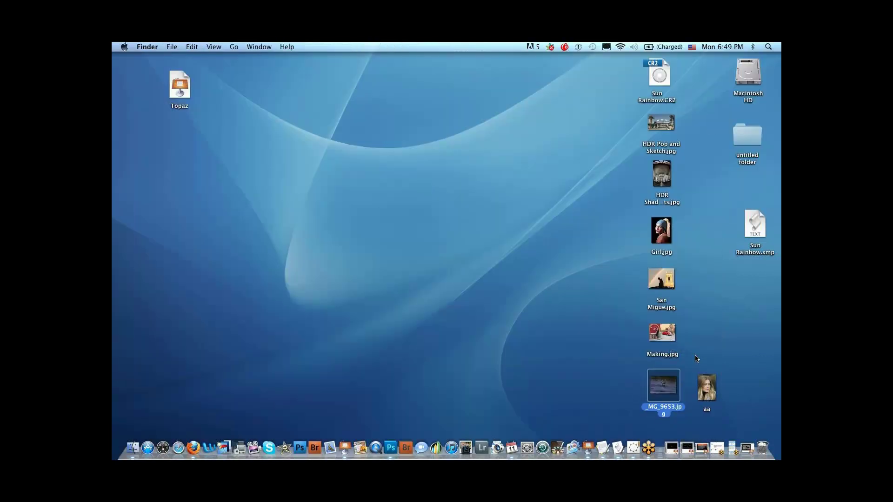
# Switch to the minimized Topaz presentation in Keynote and look through its slide thumbnails around the eagle photos.
pyautogui.click(707, 390)
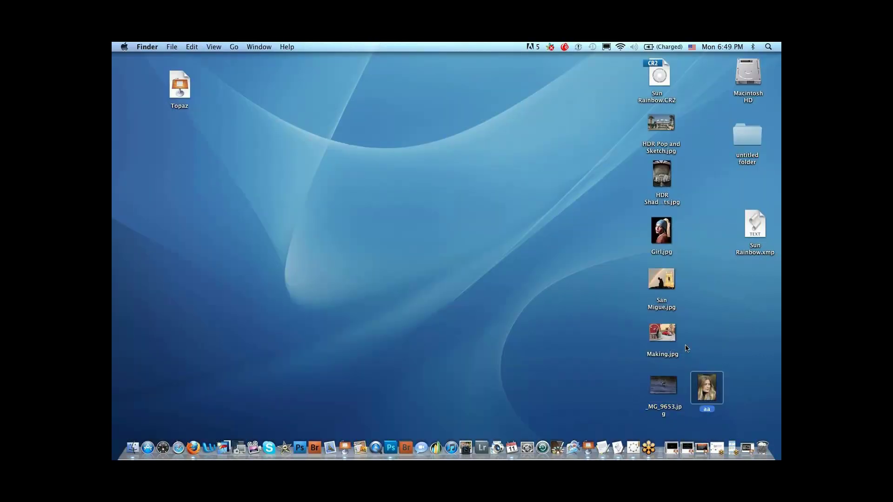
pyautogui.click(746, 448)
pyautogui.scroll(-9, 205, 350)
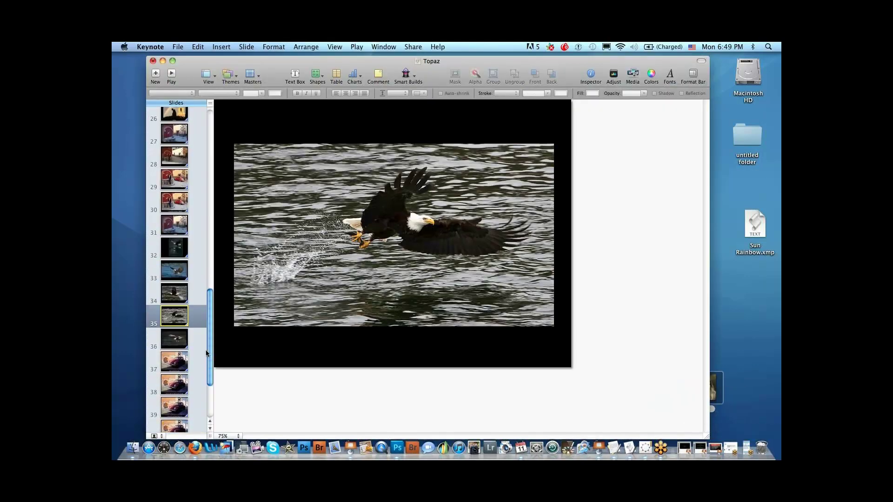
pyautogui.scroll(-1, 202, 383)
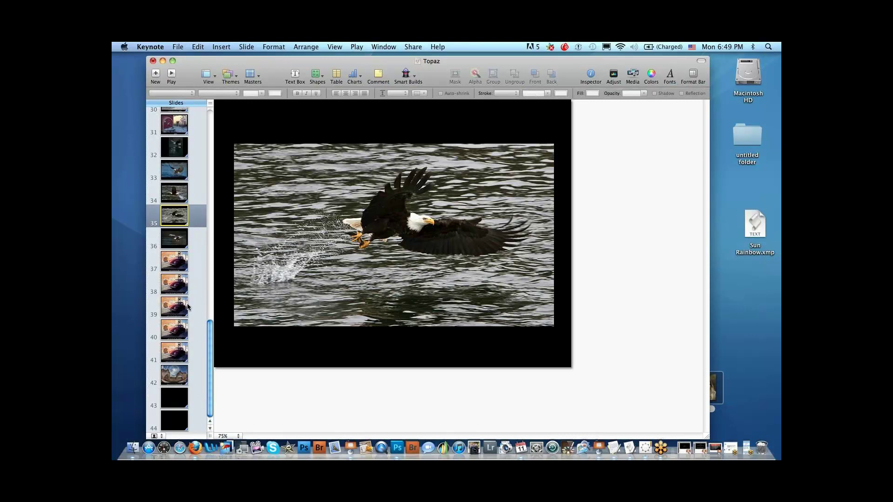
pyautogui.moveTo(210, 335); pyautogui.dragTo(214, 257)
pyautogui.scroll(10, 211, 242)
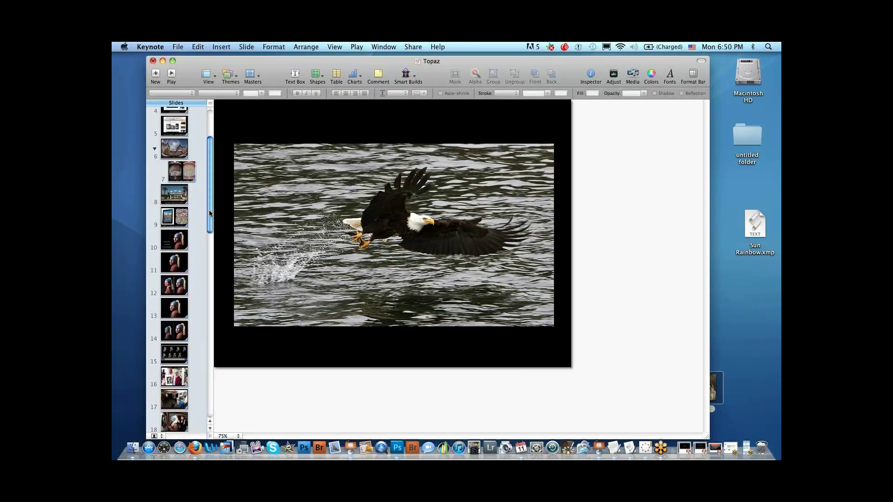
pyautogui.scroll(-15, 196, 361)
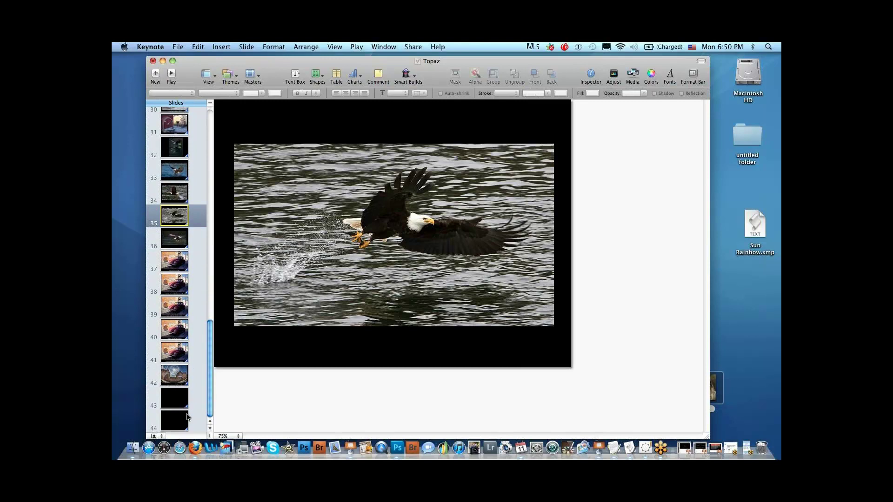
pyautogui.moveTo(210, 379); pyautogui.dragTo(212, 362)
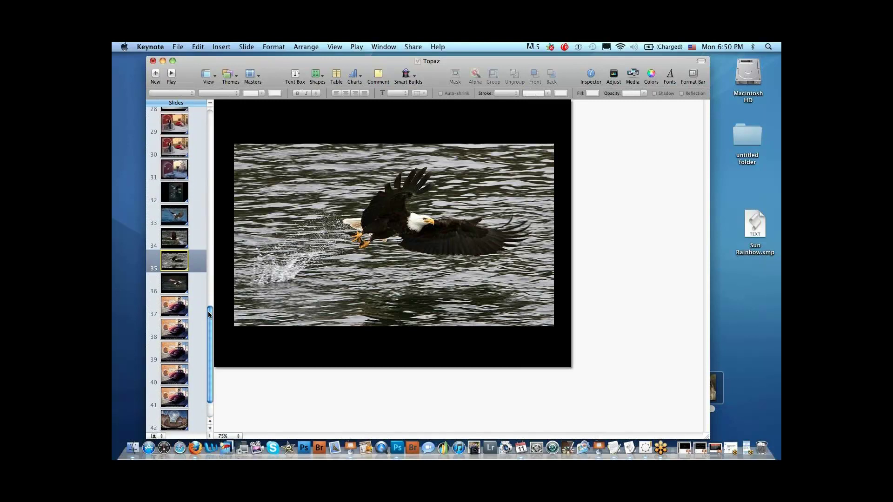
pyautogui.moveTo(208, 324); pyautogui.dragTo(217, 298)
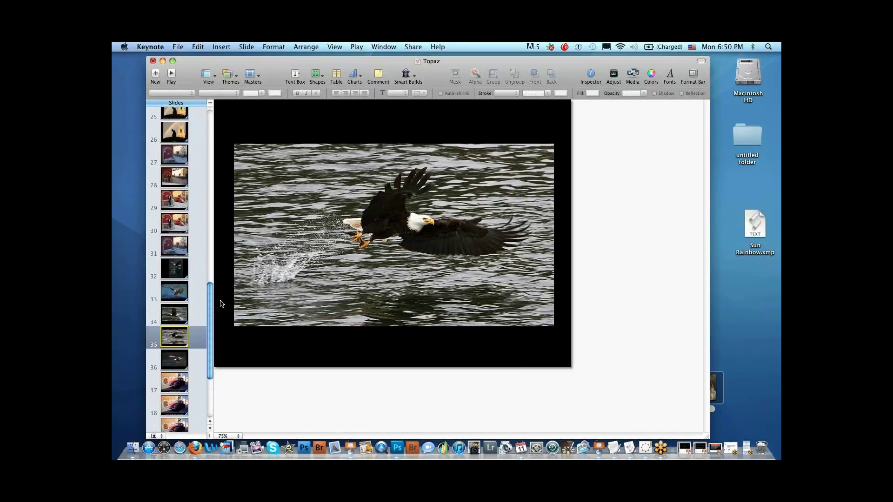
pyautogui.moveTo(209, 305); pyautogui.dragTo(209, 285)
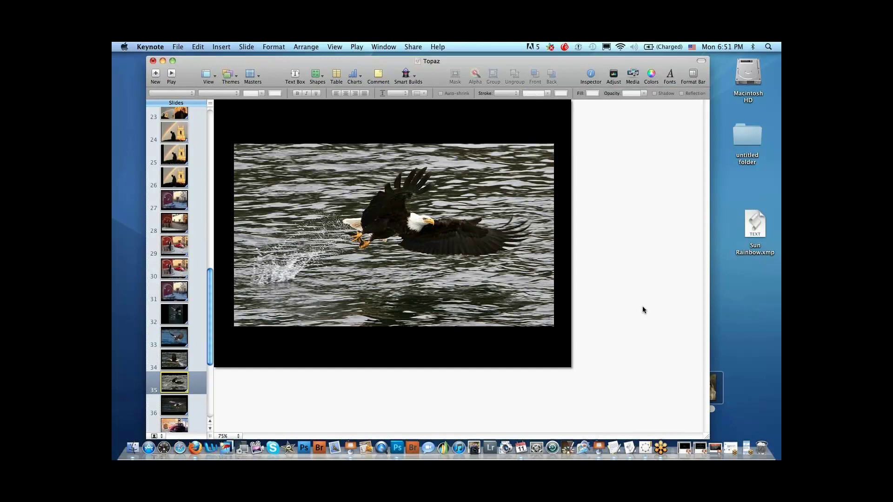
# Play the slideshow from slide 32, the eagle gliding over dark water, and exit back to the editor.
pyautogui.click(180, 311)
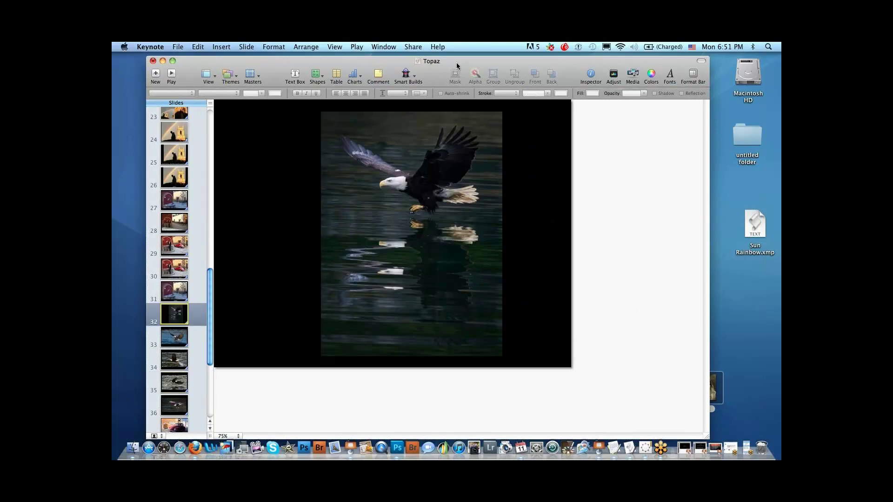
pyautogui.click(357, 48)
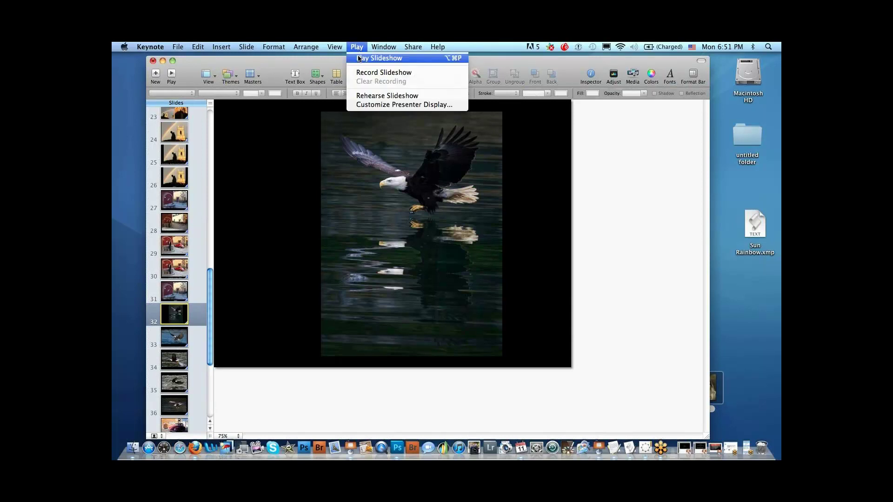
pyautogui.click(358, 56)
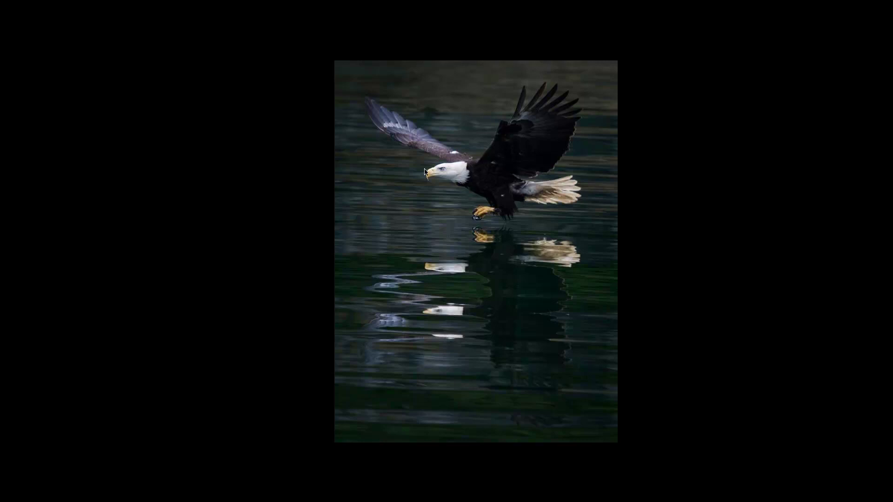
pyautogui.press('Escape')
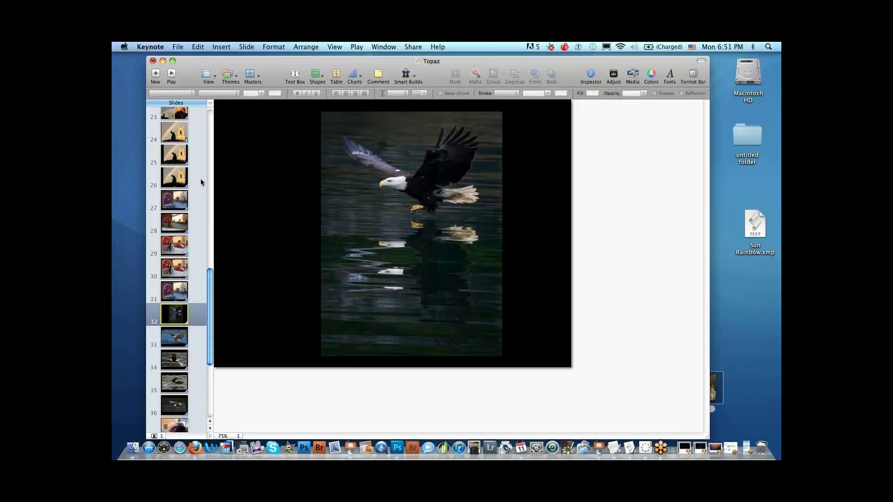
# Close the Topaz presentation without saving the changes.
pyautogui.click(154, 61)
pyautogui.click(475, 134)
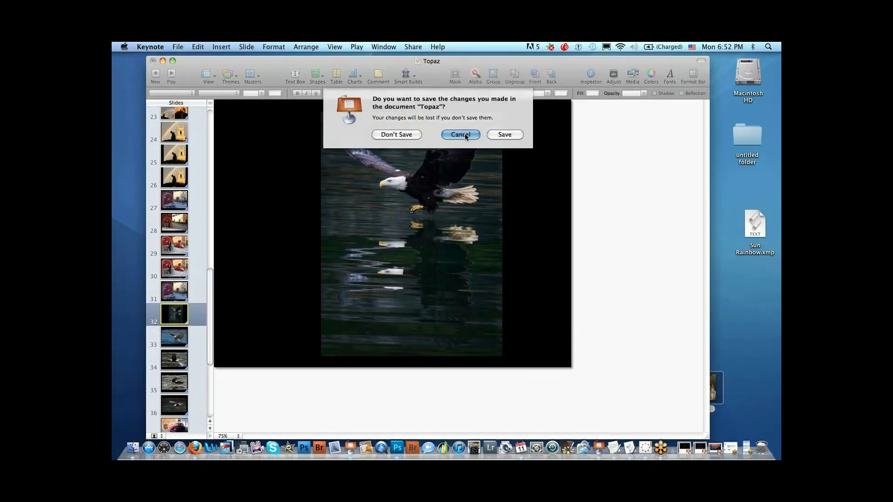
pyautogui.click(153, 61)
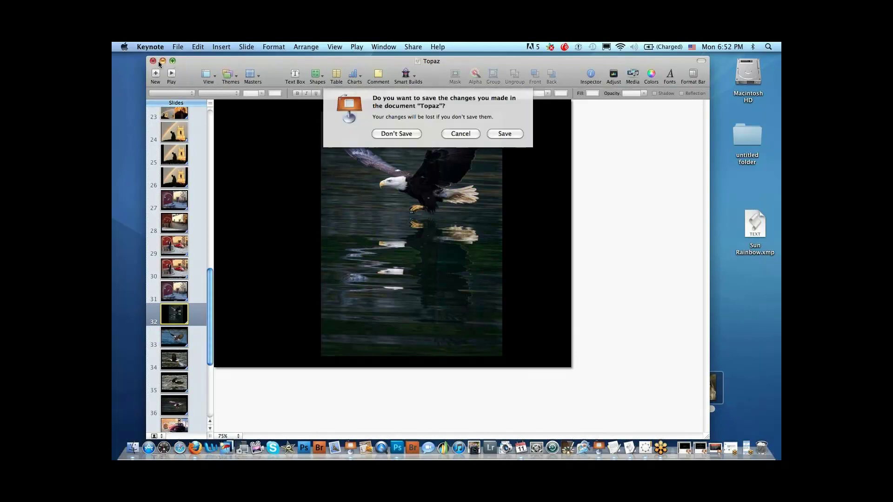
pyautogui.click(396, 135)
# Switch to Photoshop and move the HDR Shadows and Highlights.jpg window away from the tools toward the middle of the workspace.
pyautogui.click(396, 447)
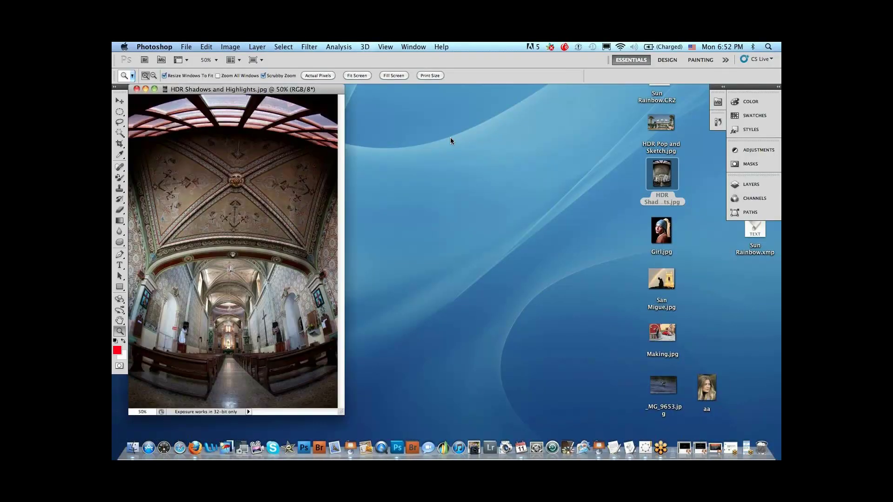
pyautogui.moveTo(321, 90); pyautogui.dragTo(404, 99)
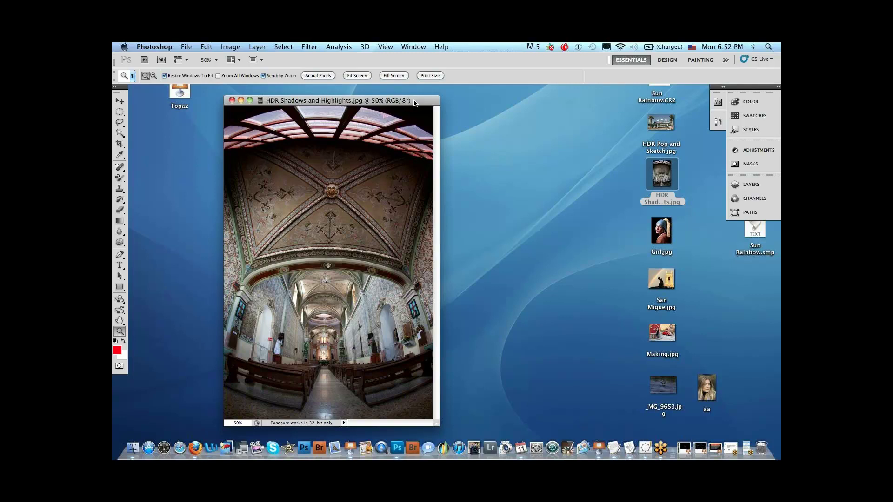
pyautogui.moveTo(408, 102); pyautogui.dragTo(420, 102)
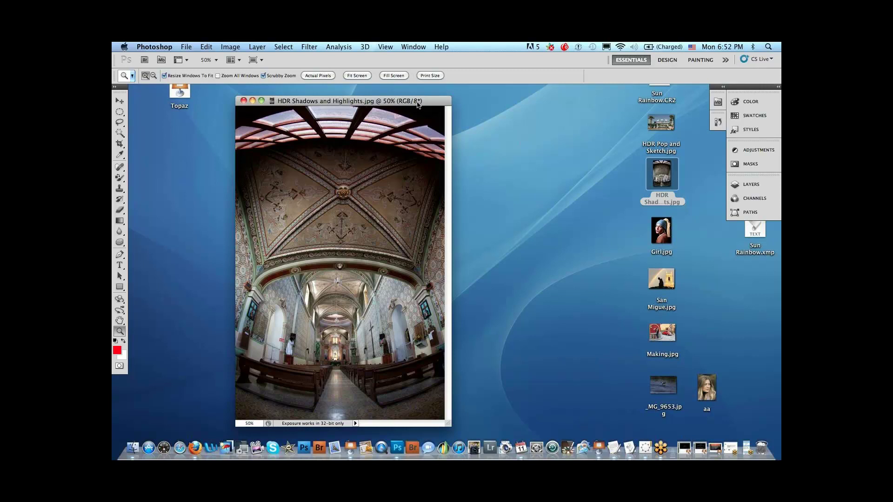
pyautogui.moveTo(415, 101); pyautogui.dragTo(412, 100)
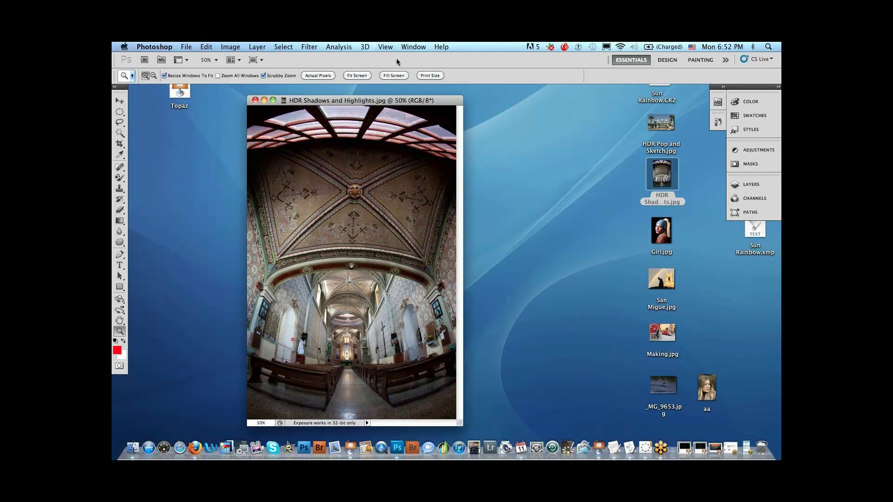
# Open Girl.jpg from the desktop in Preview.
pyautogui.click(544, 256)
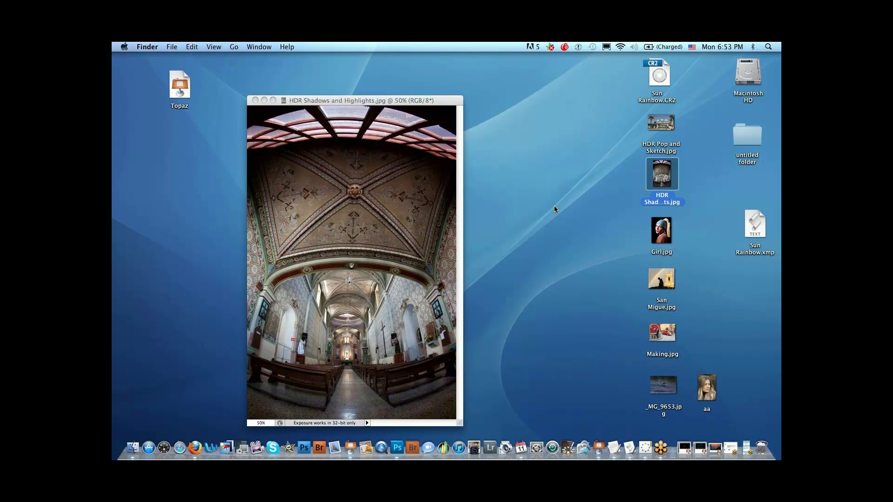
pyautogui.doubleClick(664, 239)
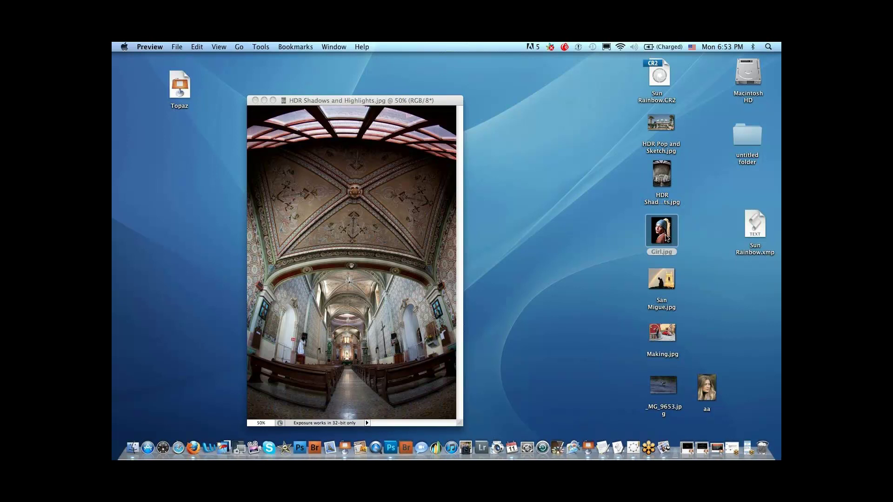
# Move the church photo aside in Photoshop, and close both HDR Shadows and Highlights.jpg and Girl.jpg.
pyautogui.click(378, 101)
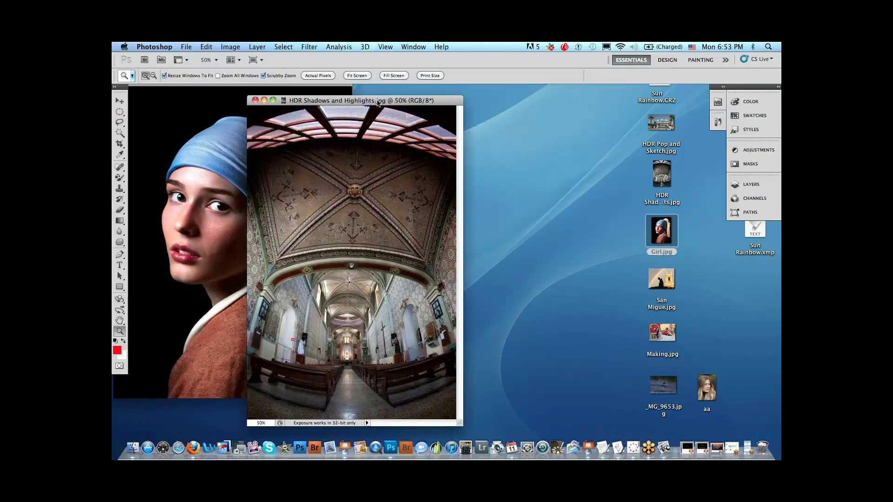
pyautogui.moveTo(377, 102); pyautogui.dragTo(487, 96)
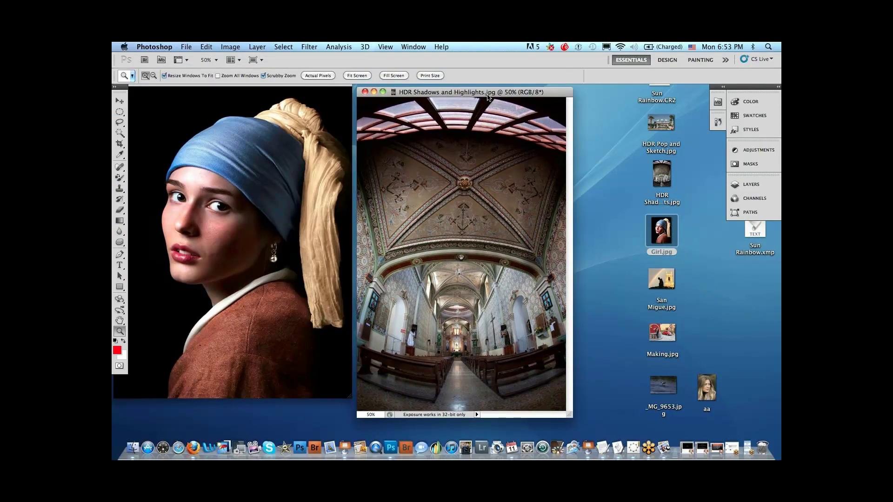
pyautogui.click(365, 92)
pyautogui.click(340, 87)
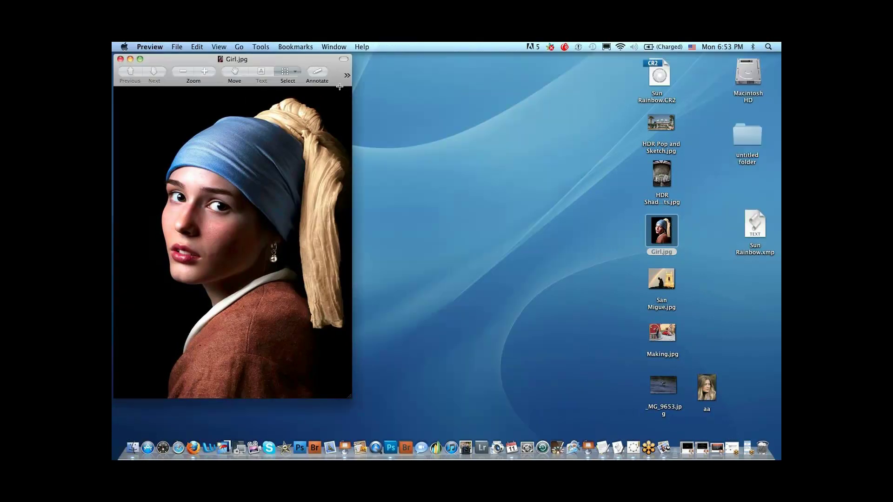
pyautogui.click(120, 60)
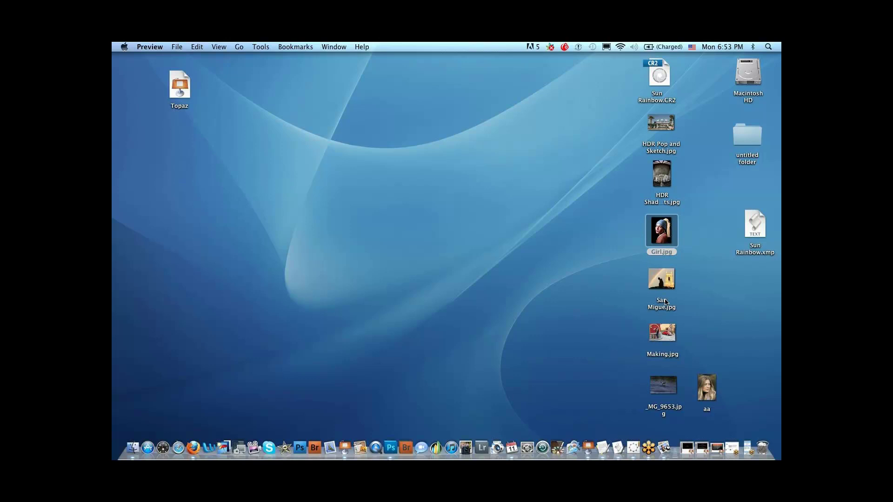
# Reopen the Topaz presentation from the desktop without reviewing warnings, and play the slideshow from slide 4 with the blog page.
pyautogui.doubleClick(179, 87)
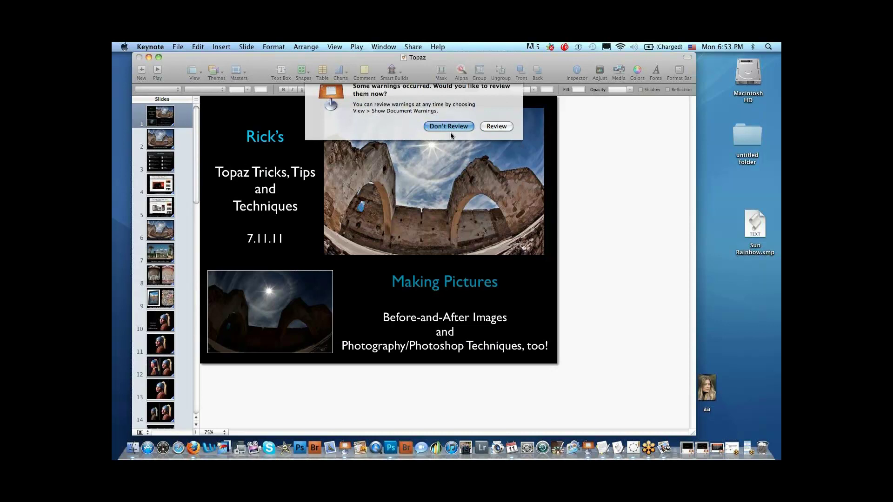
pyautogui.click(450, 130)
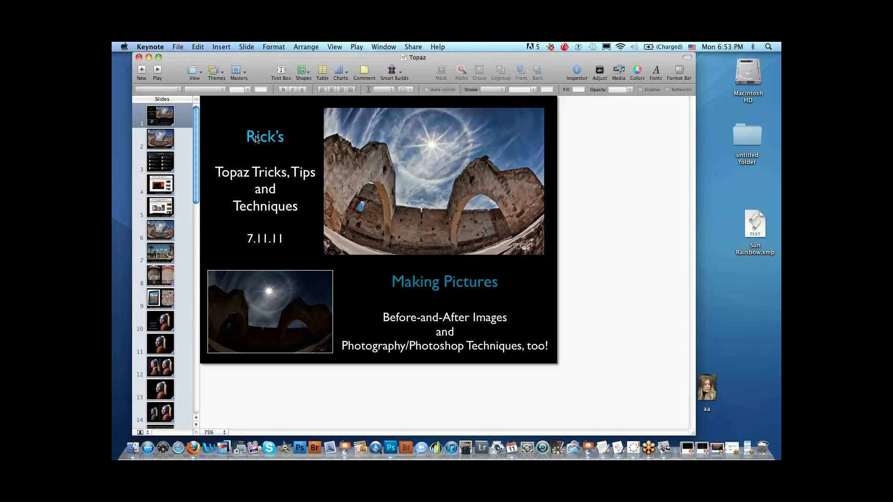
pyautogui.click(169, 190)
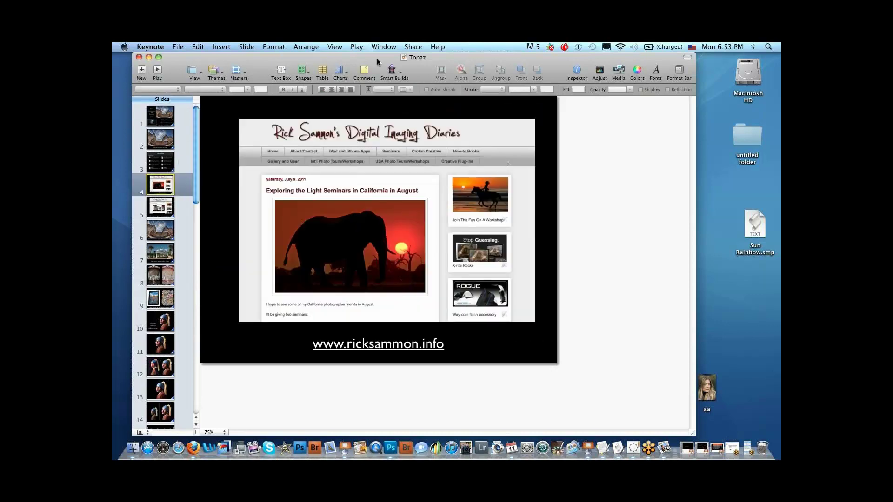
pyautogui.click(359, 47)
pyautogui.click(361, 59)
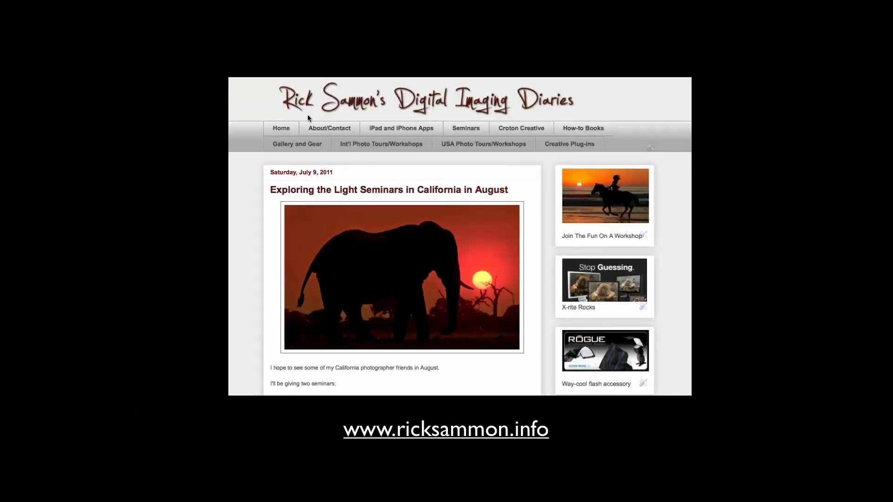
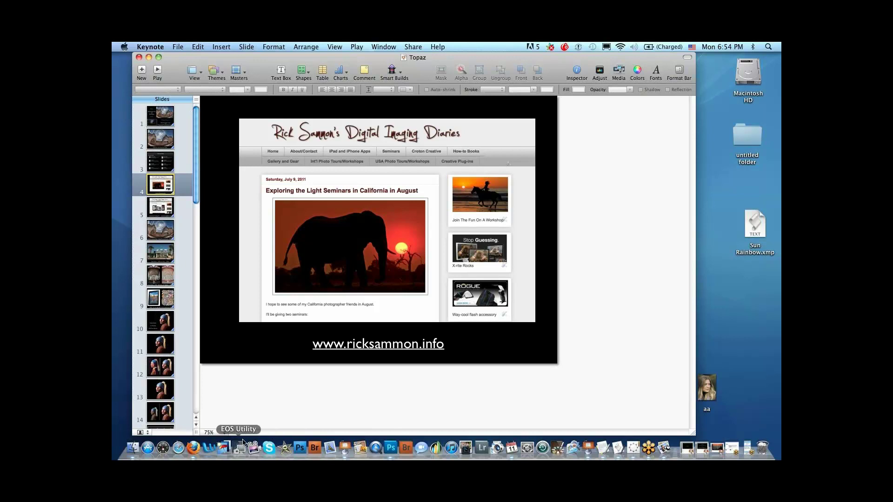
# Switch to Firefox and look through the posts on the Digital Imaging Diaries blog, down to the Speedlite portrait article.
pyautogui.click(195, 448)
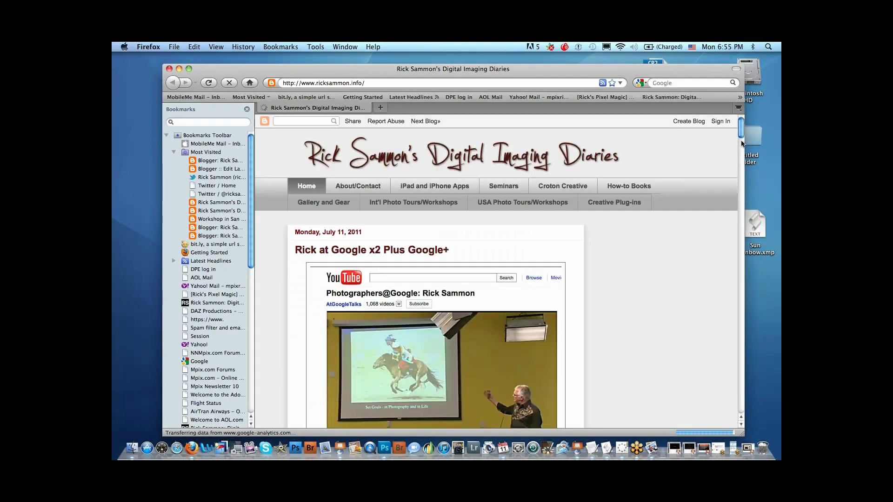
pyautogui.scroll(-10, 742, 144)
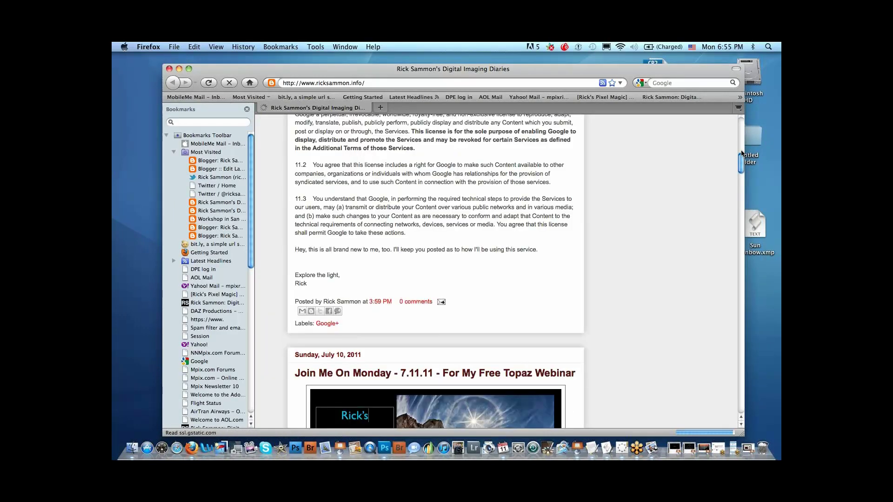
pyautogui.scroll(-10, 728, 230)
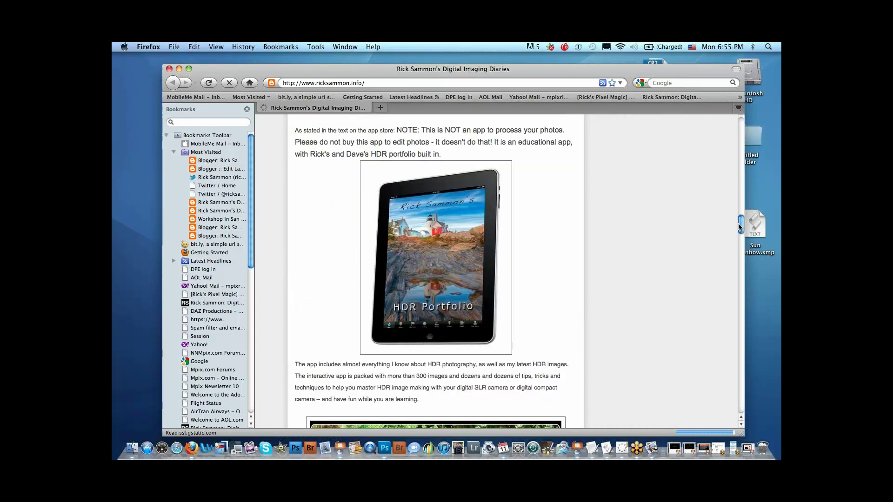
pyautogui.scroll(-15, 736, 248)
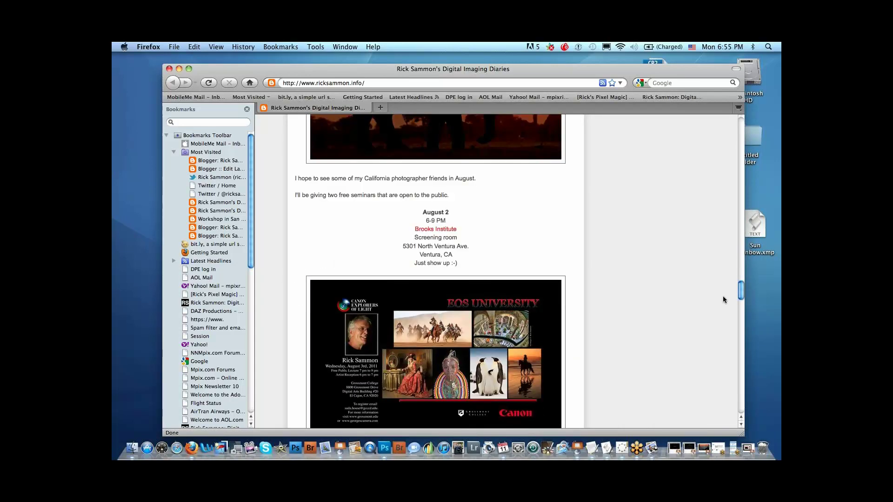
pyautogui.scroll(-10, 720, 318)
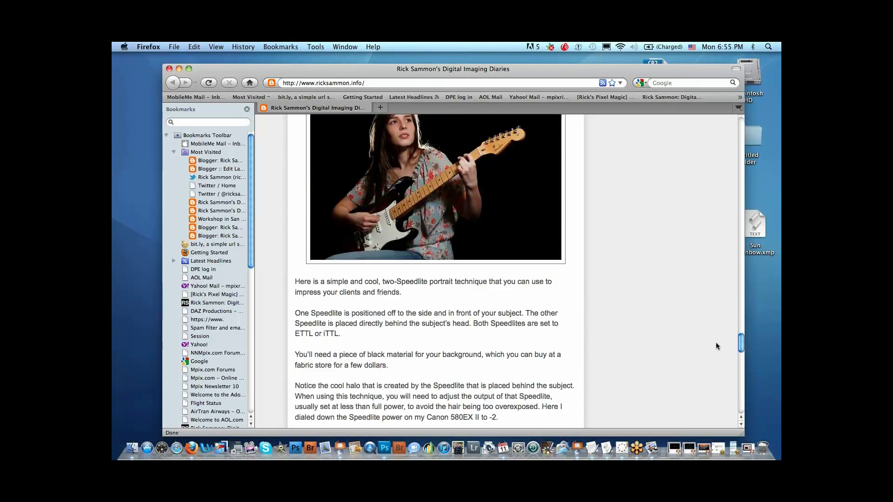
pyautogui.scroll(-15, 716, 342)
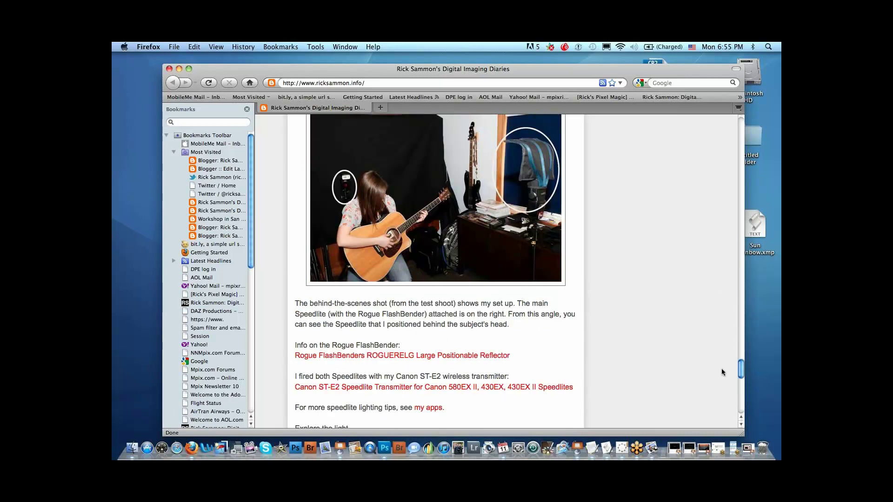
# Open the blog's older posts, look through them down to the July 1 lighting tips article, and close the browser window.
pyautogui.scroll(10, 723, 391)
pyautogui.scroll(-6, 724, 380)
pyautogui.click(567, 291)
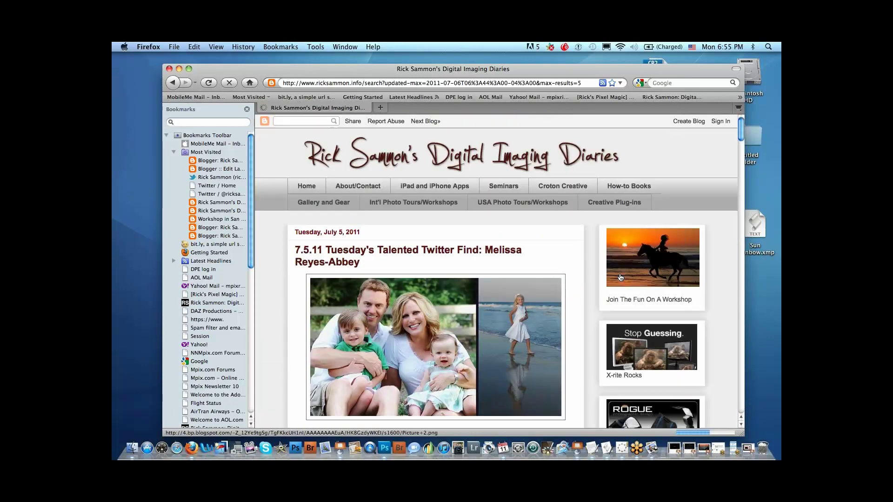
pyautogui.moveTo(741, 133); pyautogui.dragTo(713, 293)
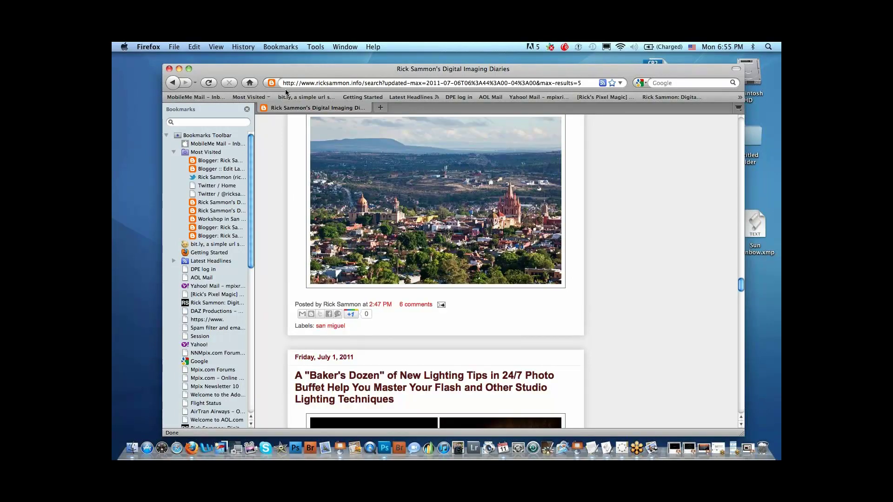
pyautogui.moveTo(740, 283)
pyautogui.mouseDown()
pyautogui.moveTo(739, 261)
pyautogui.moveTo(738, 287)
pyautogui.moveTo(732, 281)
pyautogui.moveTo(740, 280)
pyautogui.moveTo(740, 298)
pyautogui.mouseUp()
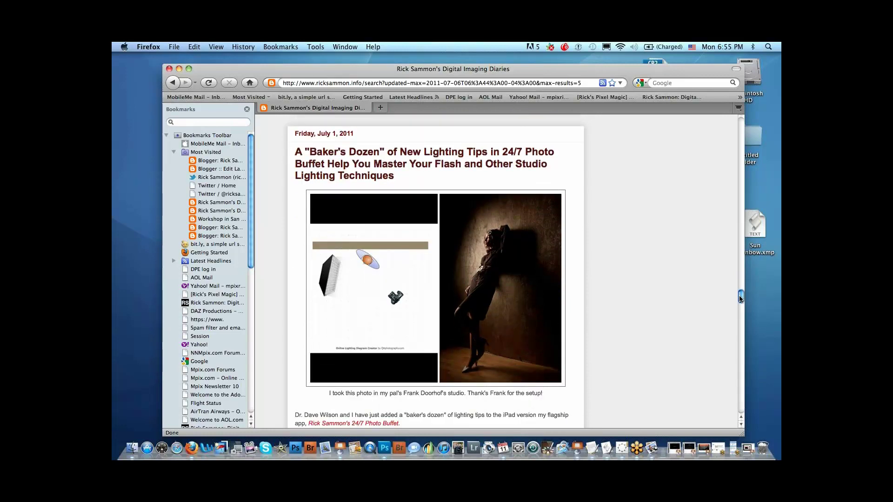
pyautogui.click(169, 68)
# Open Girl.jpg in Photoshop, inspect its histogram in Levels without applying any adjustment, and close the photo.
pyautogui.moveTo(661, 230); pyautogui.dragTo(385, 448)
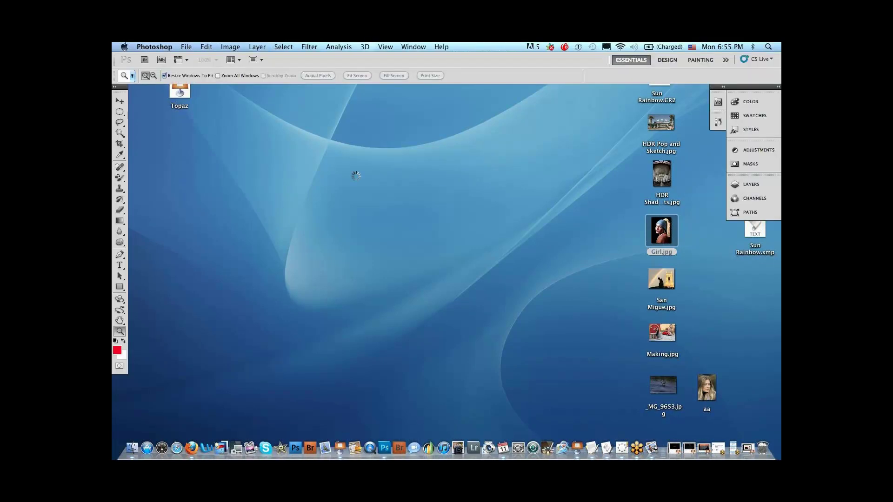
pyautogui.click(230, 47)
pyautogui.moveTo(260, 76)
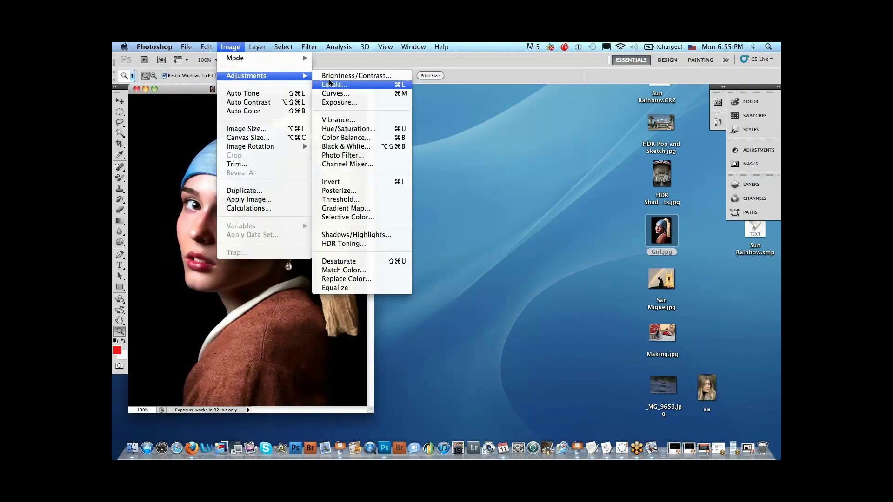
pyautogui.click(325, 86)
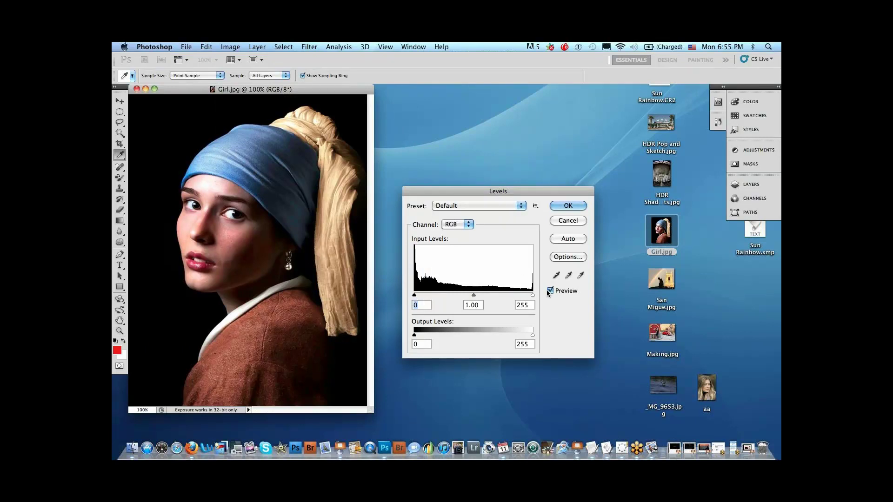
pyautogui.click(532, 295)
pyautogui.click(568, 221)
pyautogui.press('z')
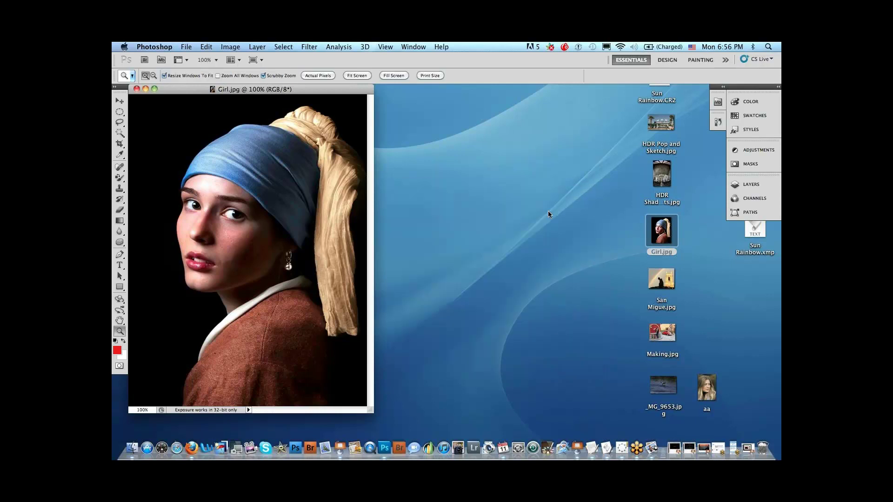
pyautogui.click(136, 89)
pyautogui.press('super+h')
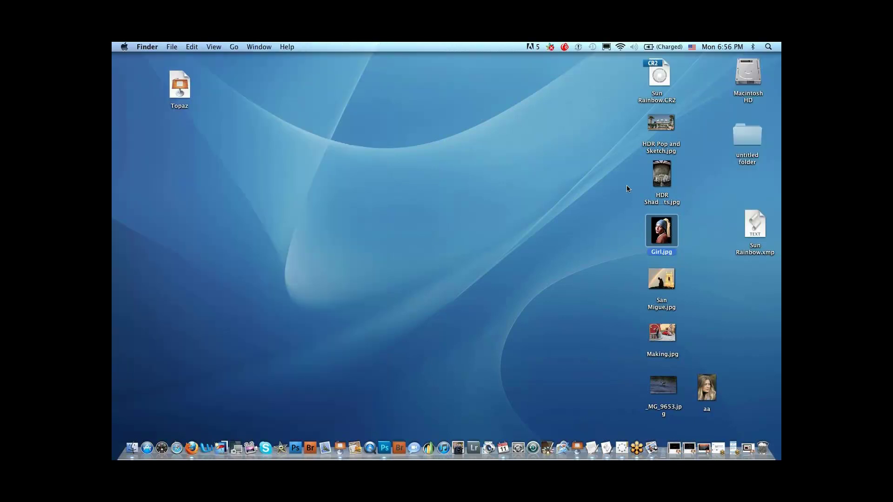
# Open HDR Shadows and Highlights.jpg in Photoshop and apply a Levels adjustment with the white input level at 228.
pyautogui.moveTo(663, 182); pyautogui.dragTo(384, 449)
pyautogui.click(230, 47)
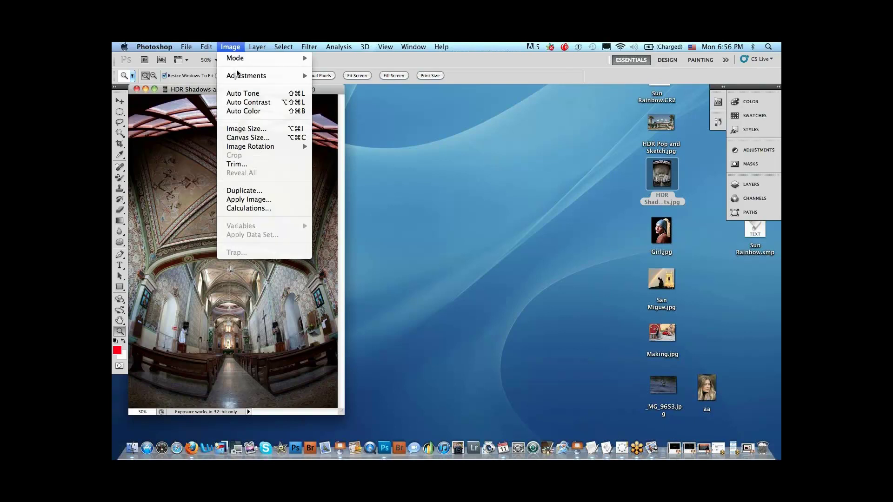
pyautogui.moveTo(238, 74)
pyautogui.click(331, 84)
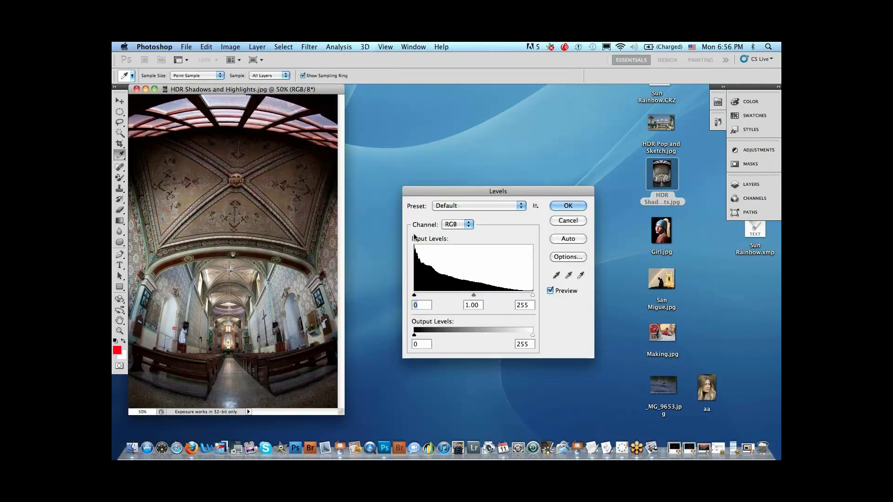
pyautogui.moveTo(533, 295); pyautogui.dragTo(521, 295)
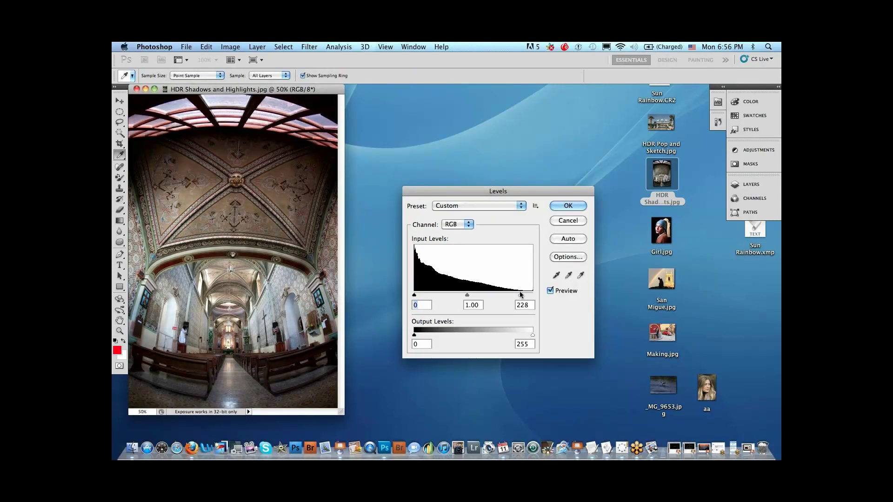
pyautogui.click(568, 205)
pyautogui.press('z')
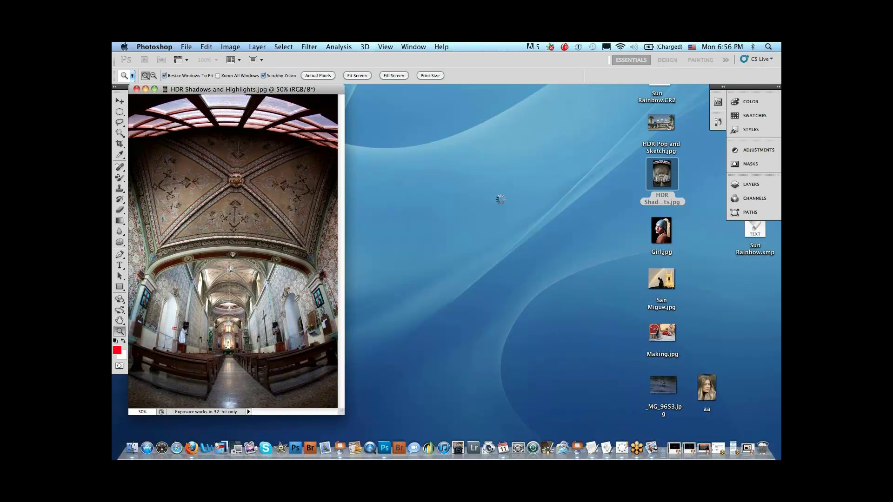
# Close the church photo without saving the Levels adjustment, and return to the desktop.
pyautogui.click(136, 89)
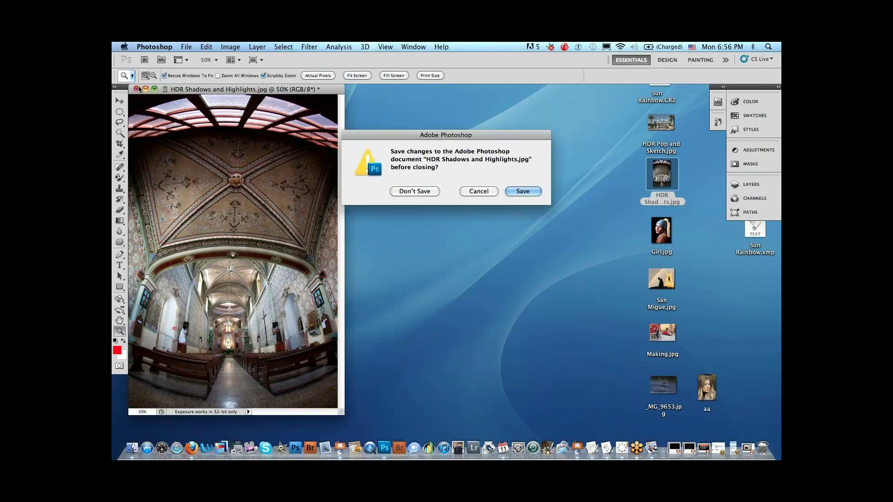
pyautogui.click(430, 191)
pyautogui.press('super+q')
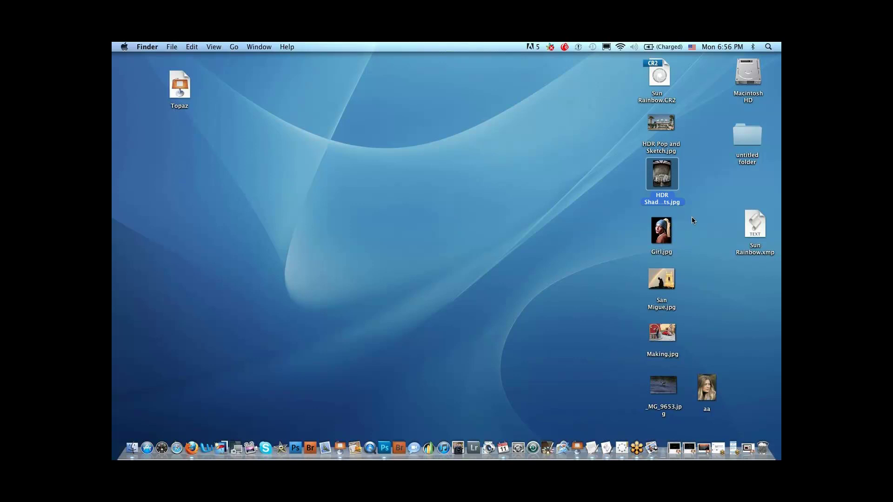
# Open Making.jpg in Photoshop, examine the Dentista wall sign at up to 300%, and return to 100% view.
pyautogui.moveTo(658, 335); pyautogui.dragTo(385, 446)
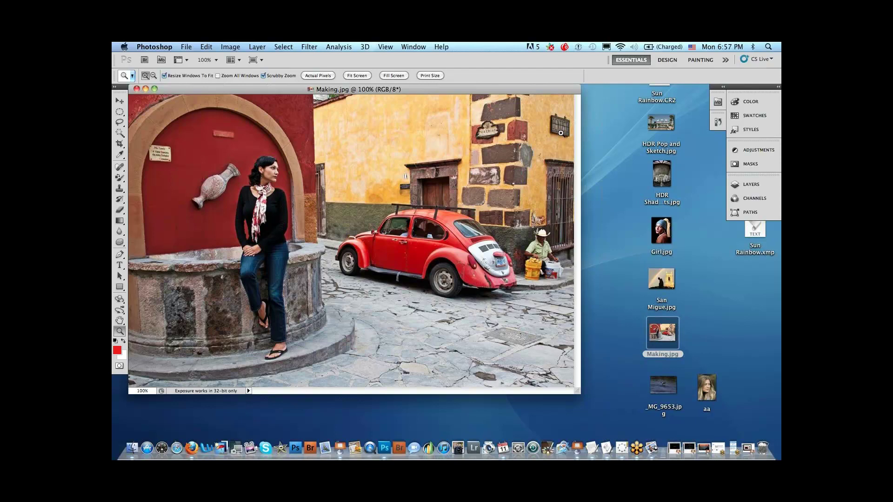
pyautogui.click(561, 133)
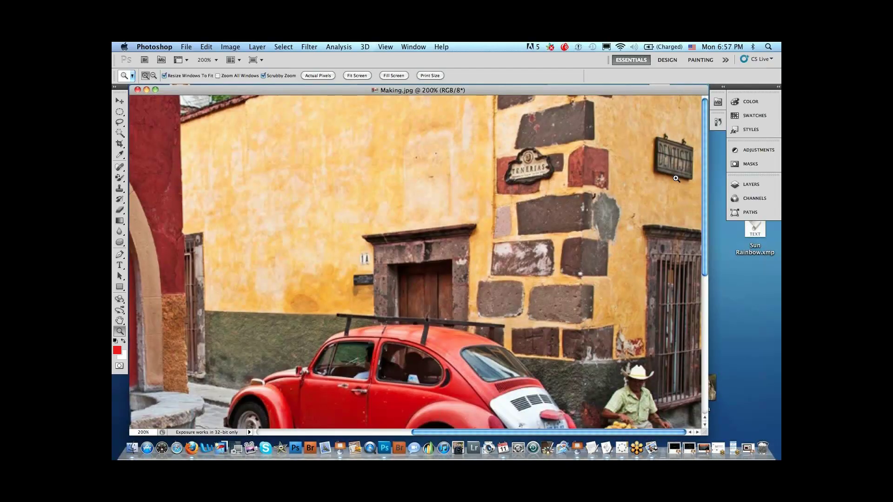
pyautogui.click(676, 179)
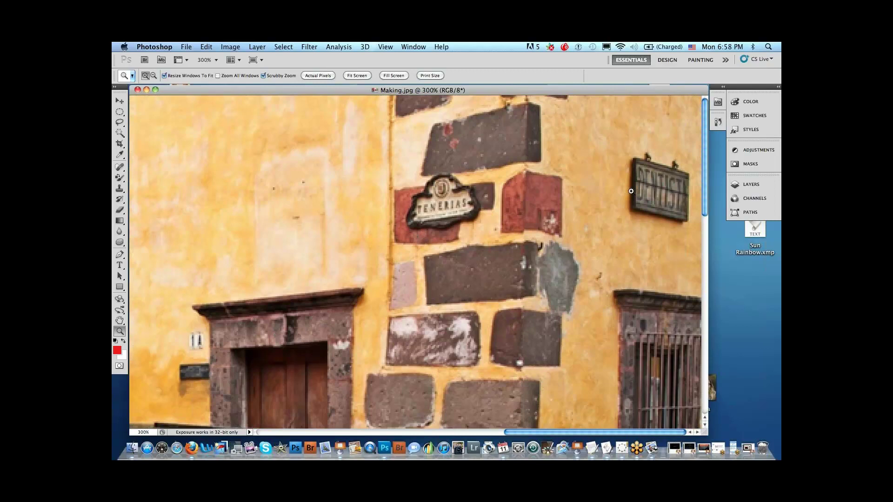
pyautogui.keyDown('alt'); pyautogui.click(650, 187); pyautogui.keyUp('alt')
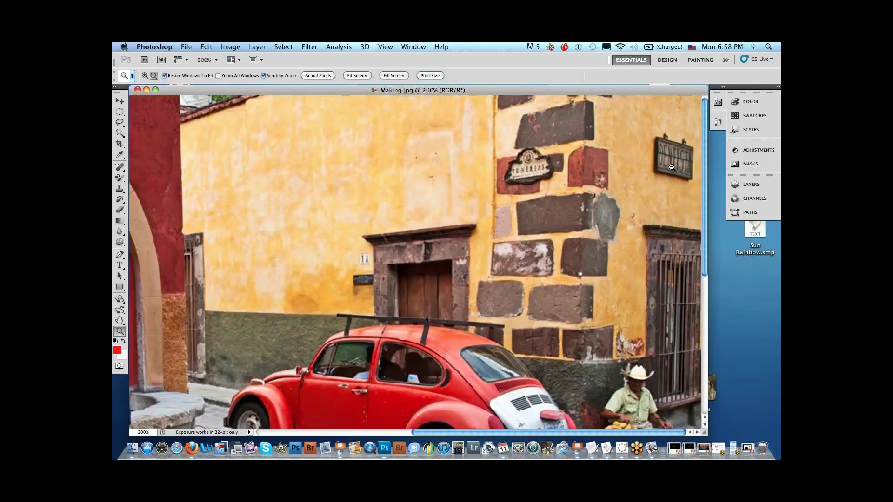
pyautogui.keyDown('alt'); pyautogui.click(659, 173); pyautogui.keyUp('alt')
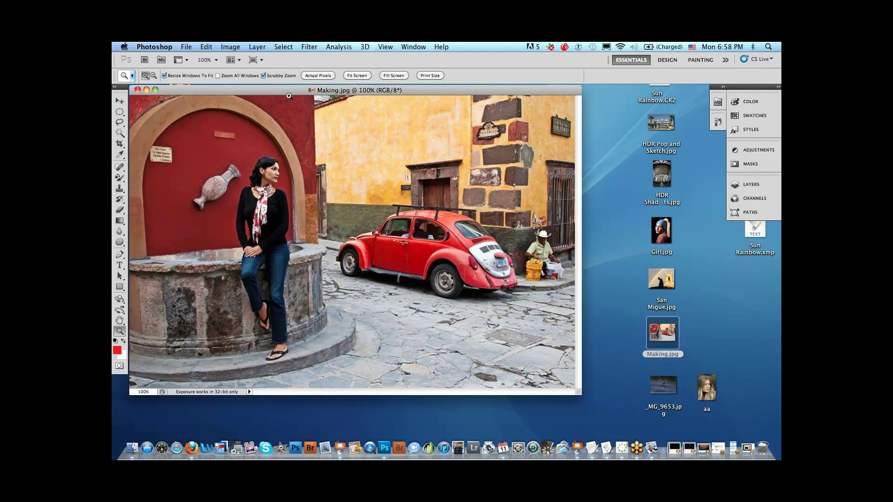
# Shift the Making.jpg window, examine the small plaque on the red wall up close, and close the photo.
pyautogui.moveTo(290, 88); pyautogui.dragTo(312, 95)
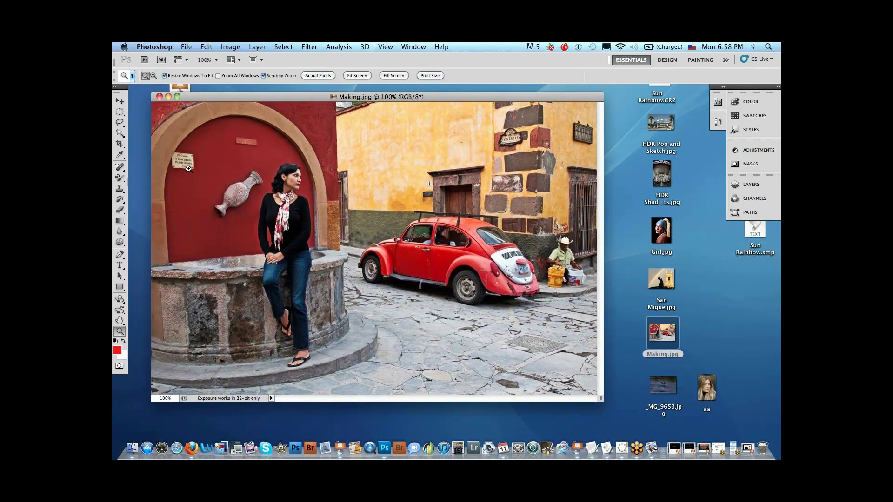
pyautogui.click(188, 169)
pyautogui.keyDown('alt'); pyautogui.click(347, 181); pyautogui.keyUp('alt')
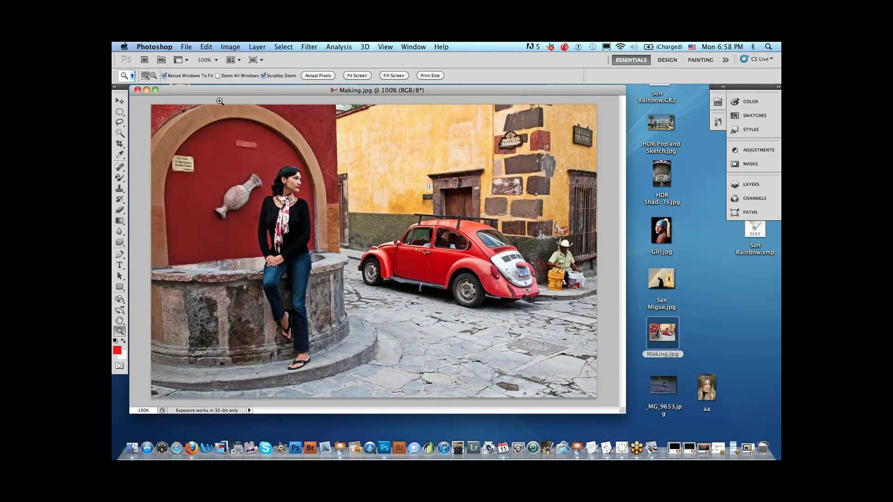
pyautogui.click(139, 91)
pyautogui.click(584, 285)
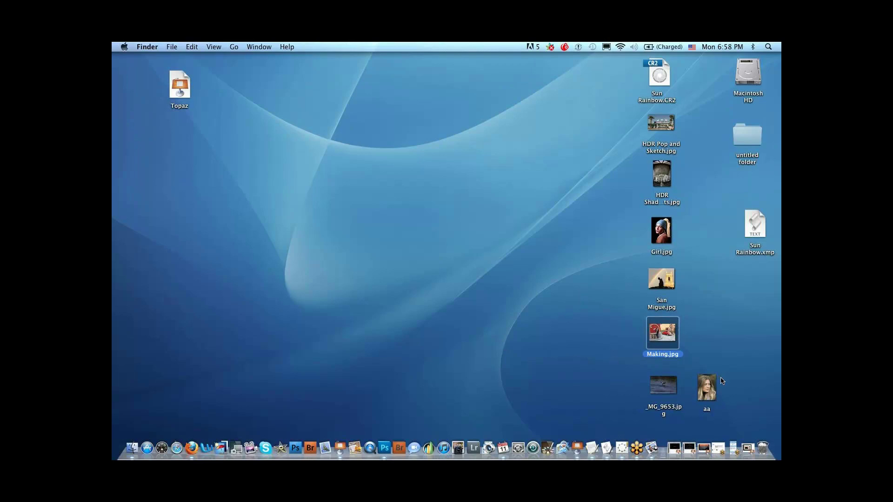
# Open the aa portrait from the desktop in Photoshop.
pyautogui.moveTo(707, 389); pyautogui.dragTo(428, 398)
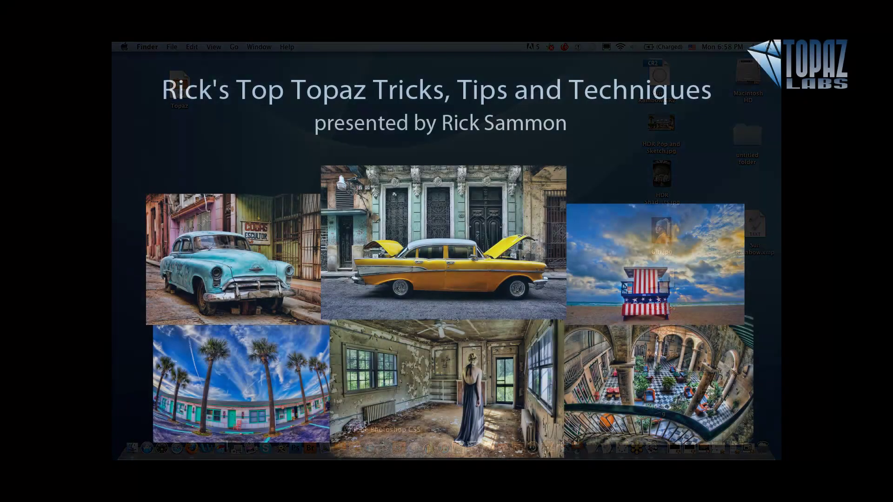